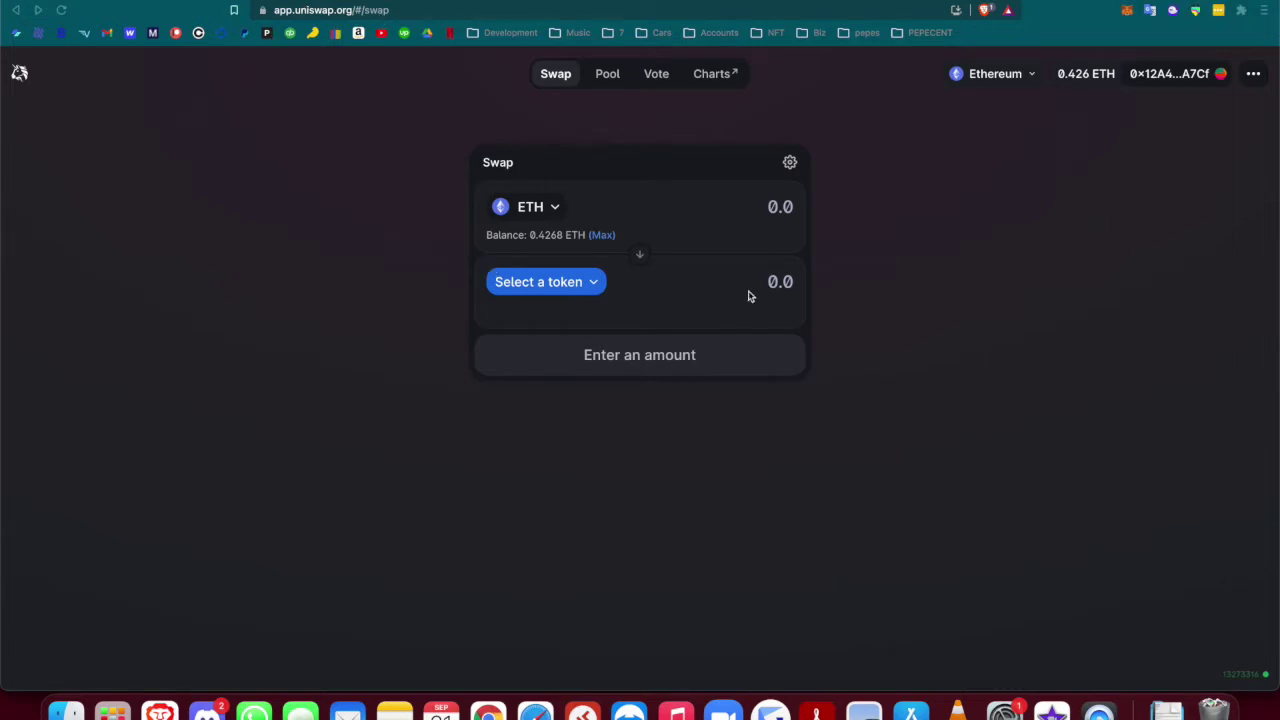
# Set the Uniswap swap to trade ETH for COVAL, with the 7215 COVAL balance shown
pyautogui.click(588, 287)
pyautogui.click(565, 283)
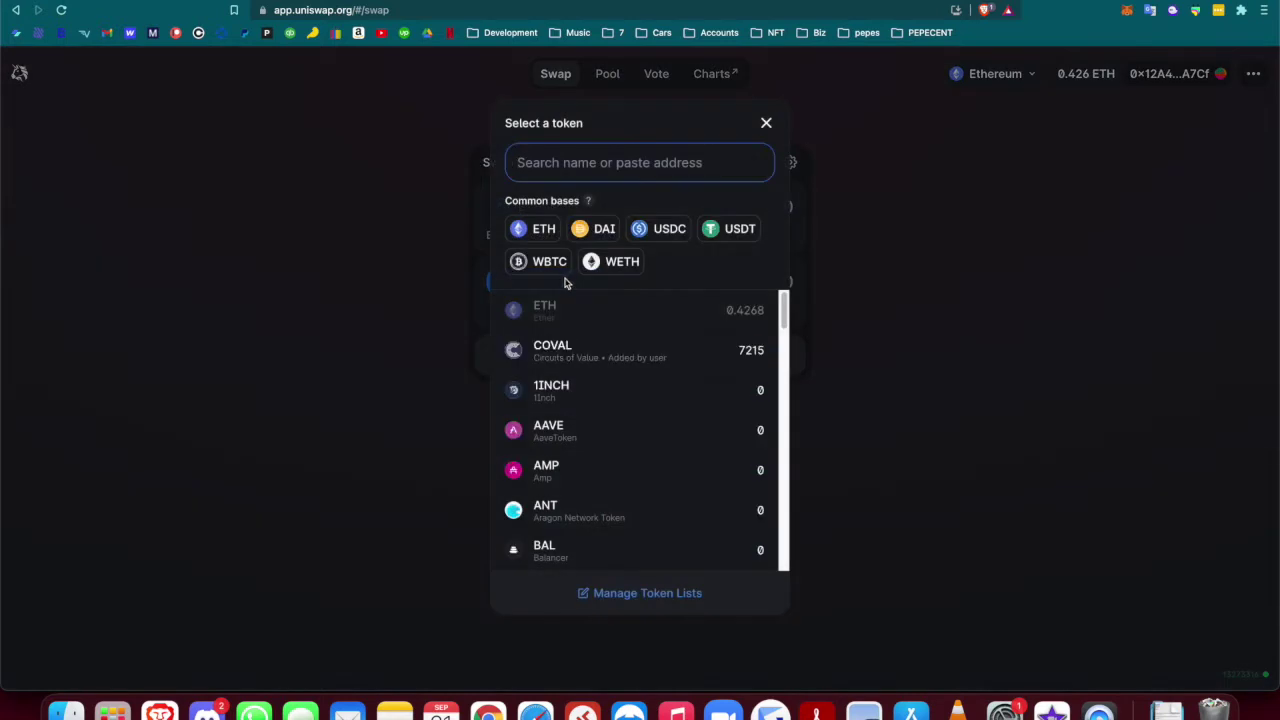
pyautogui.click(578, 357)
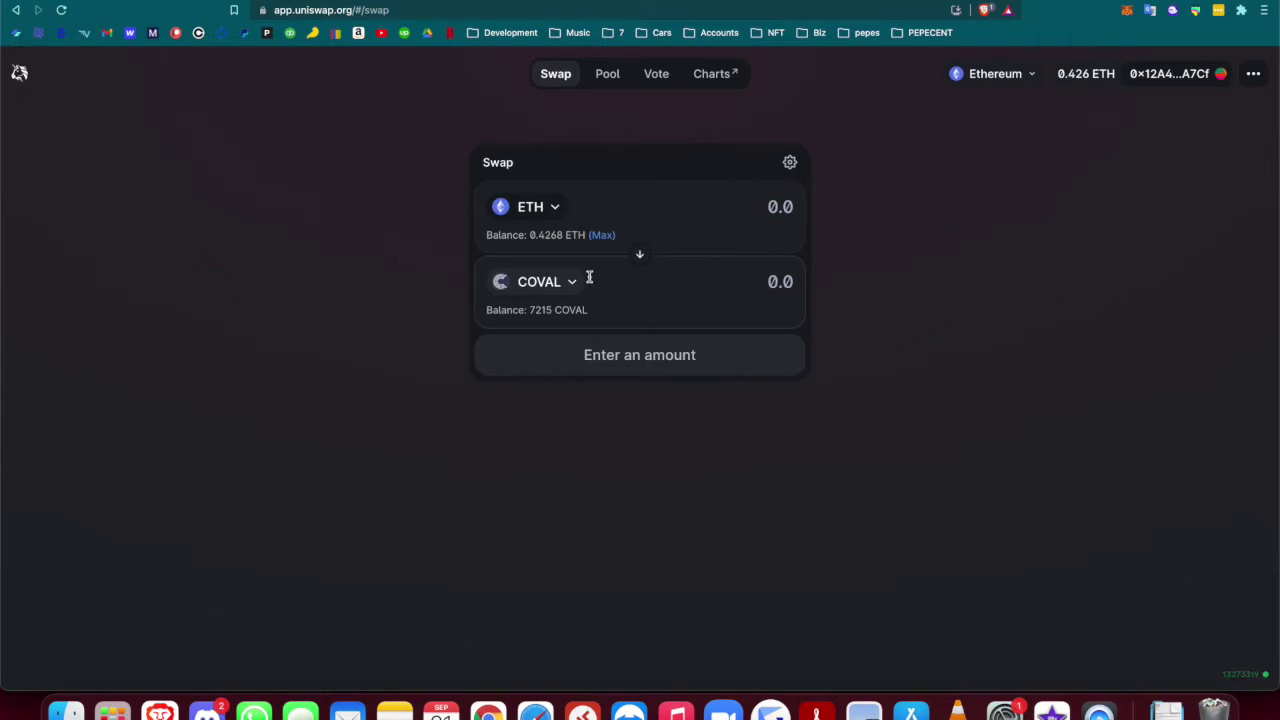
pyautogui.click(771, 281)
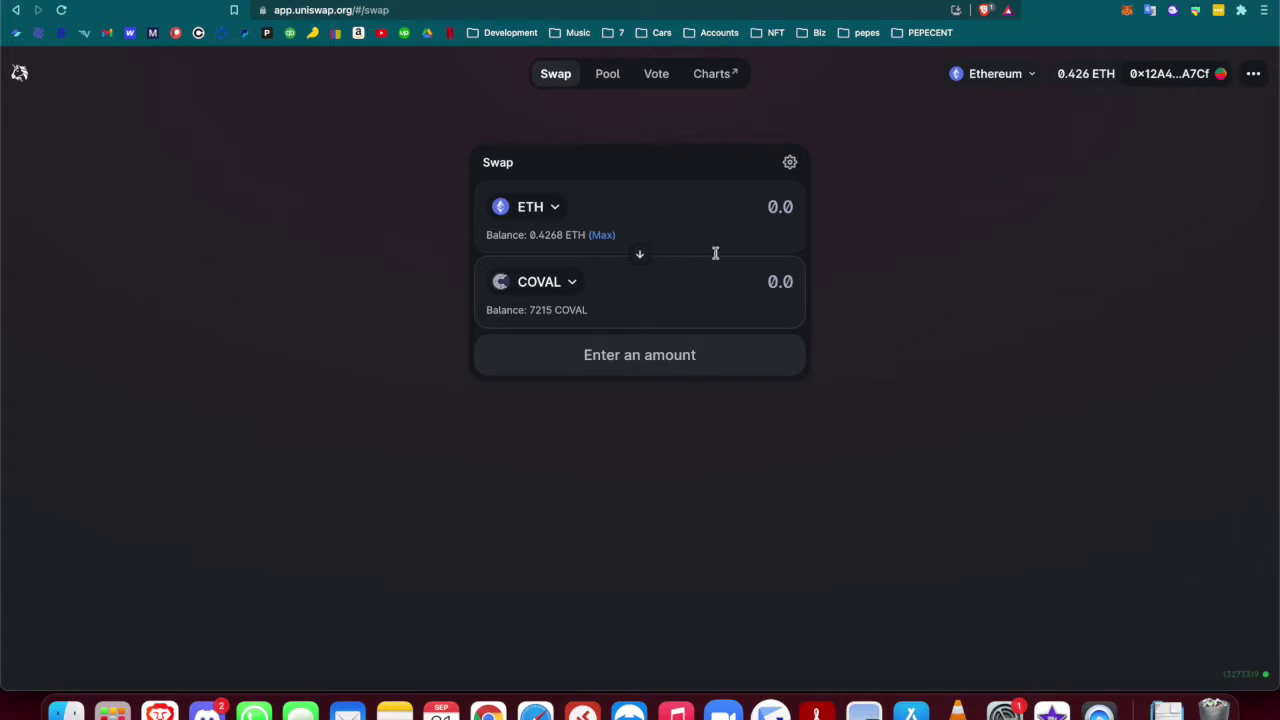
pyautogui.click(777, 206)
# Request 300 COVAL in the swap, priced at 0.00172568 ETH
pyautogui.write('.1')
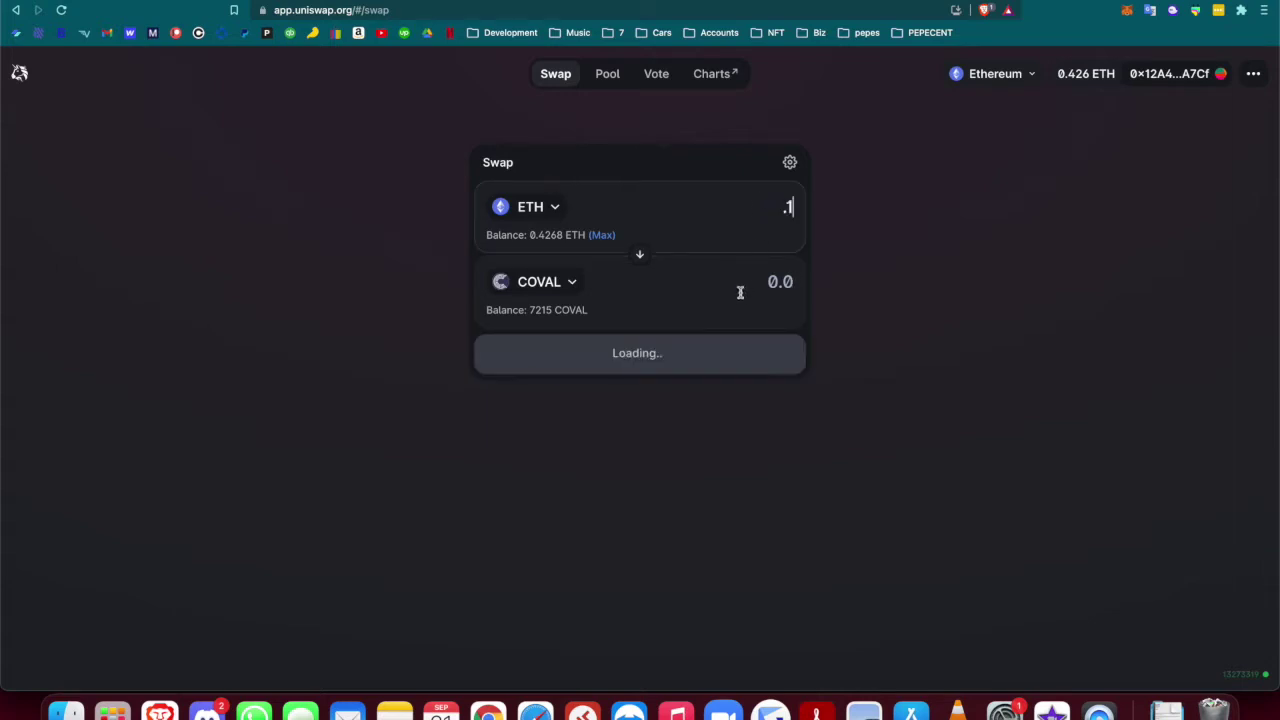
pyautogui.click(764, 287)
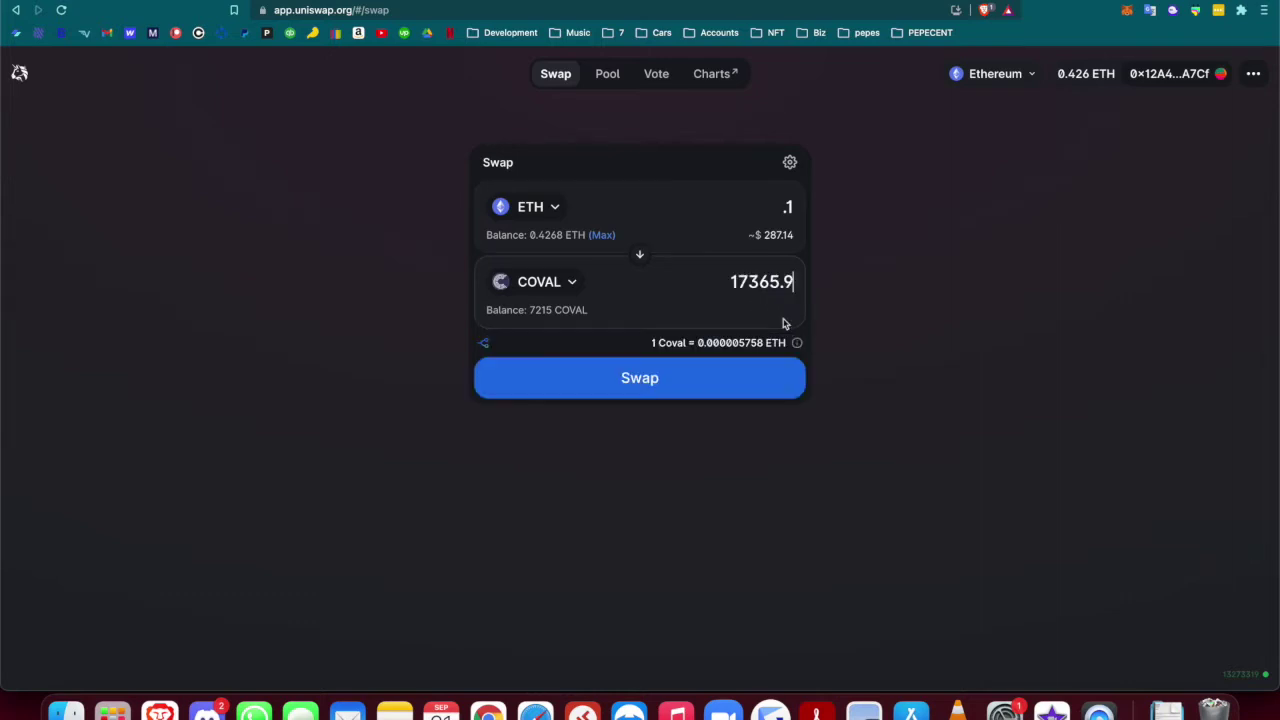
pyautogui.doubleClick(786, 284)
pyautogui.click(788, 297)
pyautogui.press('BackSpace')
pyautogui.press('BackSpace')
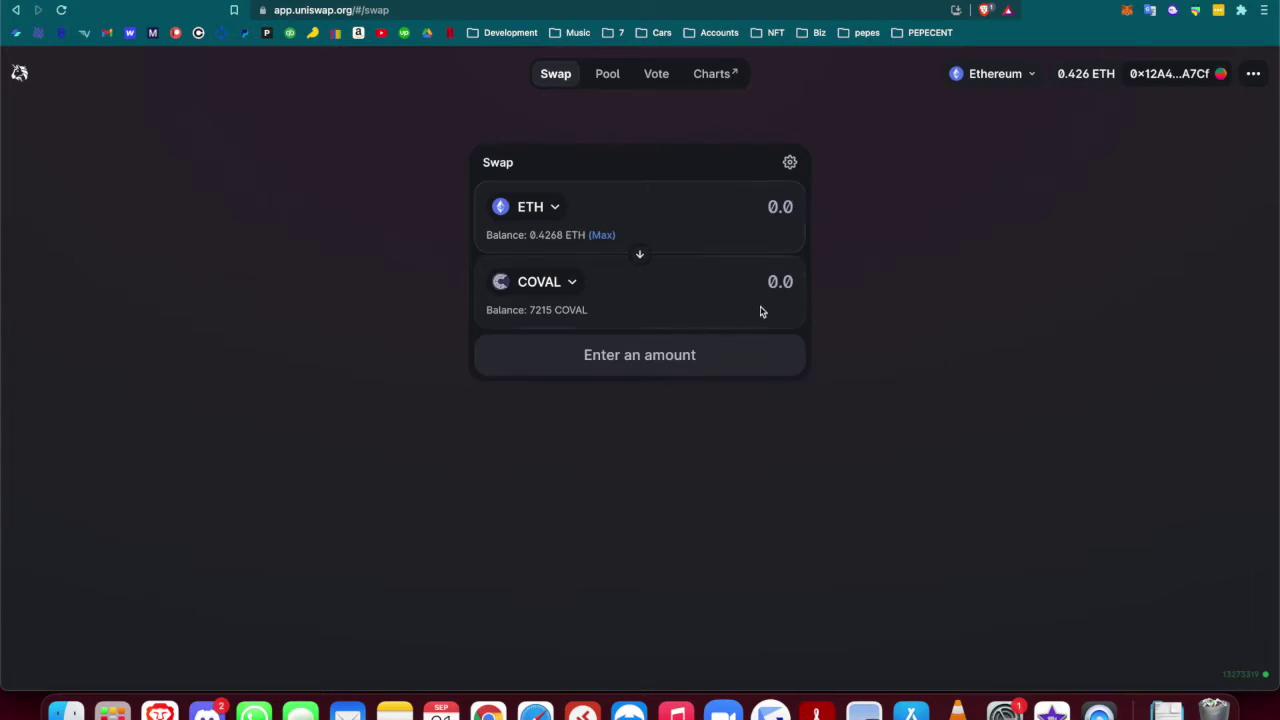
pyautogui.click(768, 282)
pyautogui.write('3000')
pyautogui.press('BackSpace')
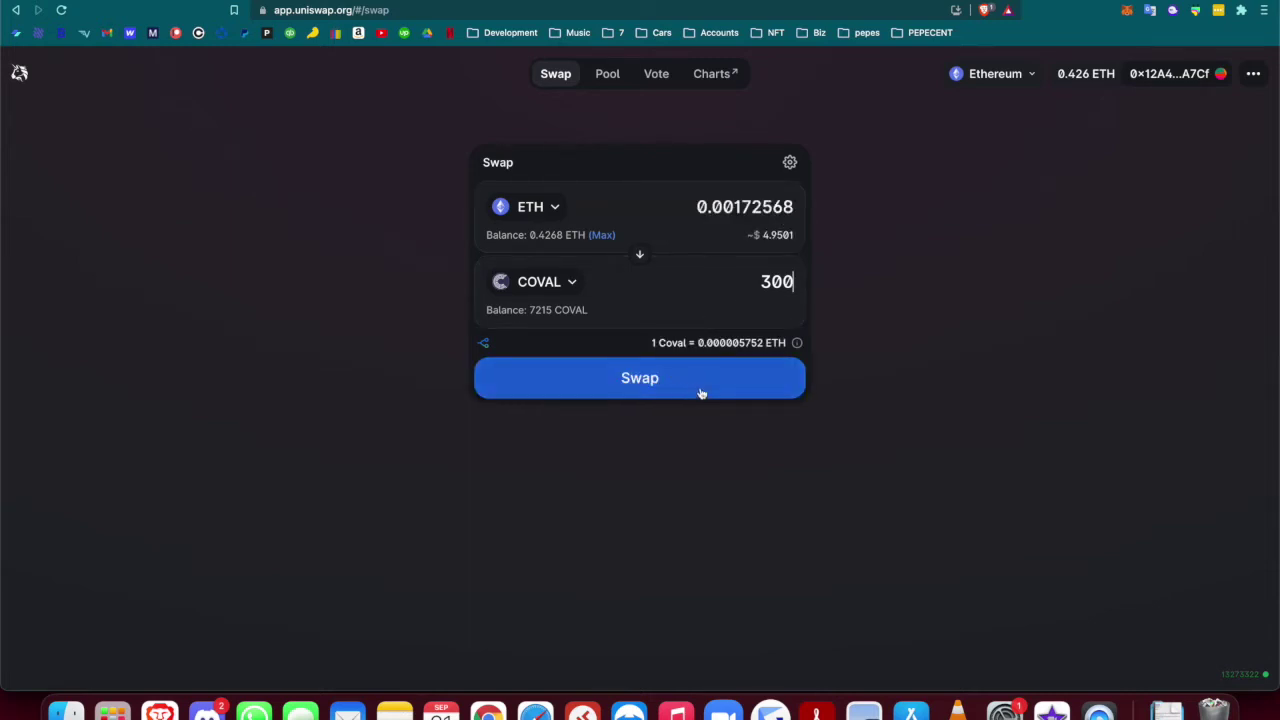
# Confirm the swap, reject the transaction in MetaMask, and dismiss the rejection error
pyautogui.click(634, 384)
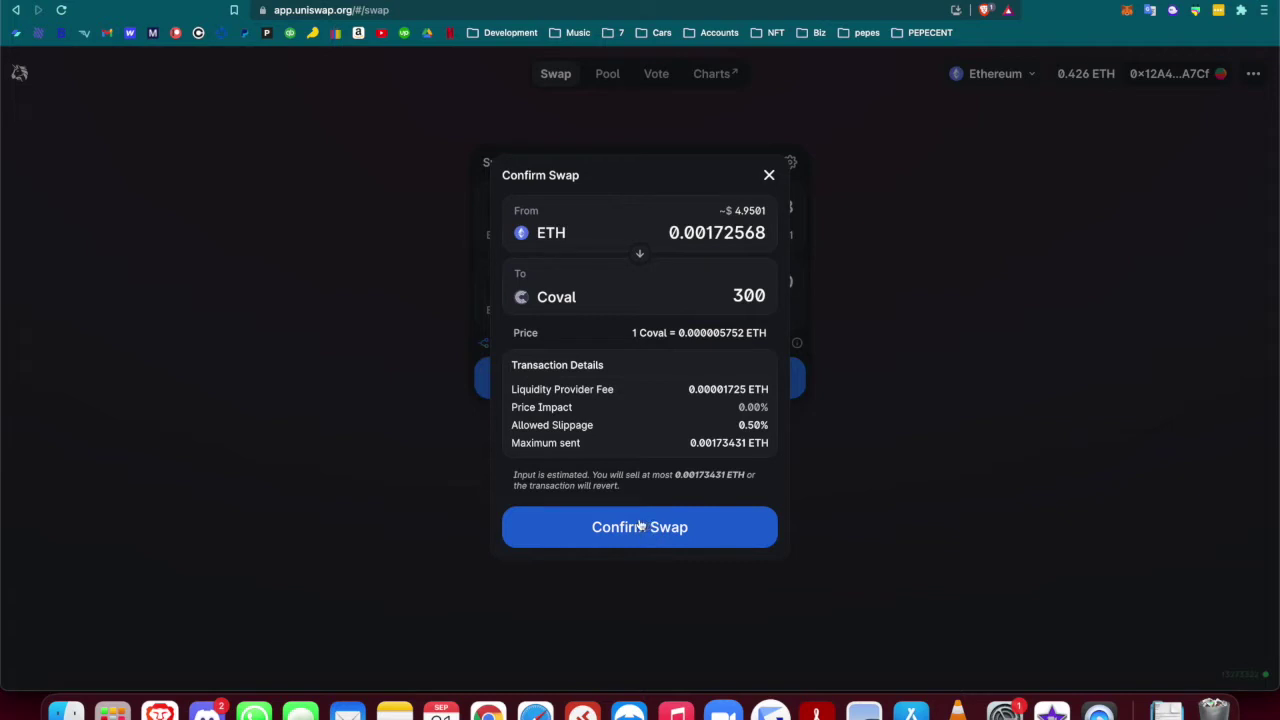
pyautogui.click(641, 526)
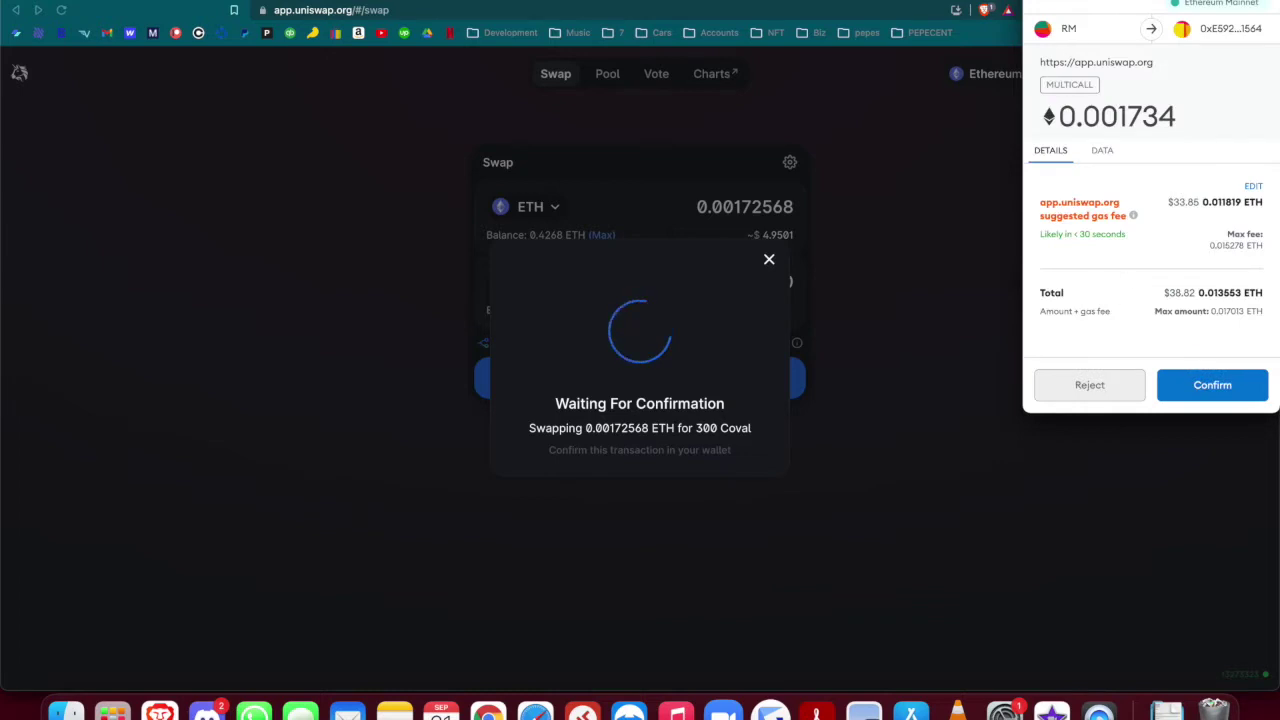
pyautogui.click(1090, 385)
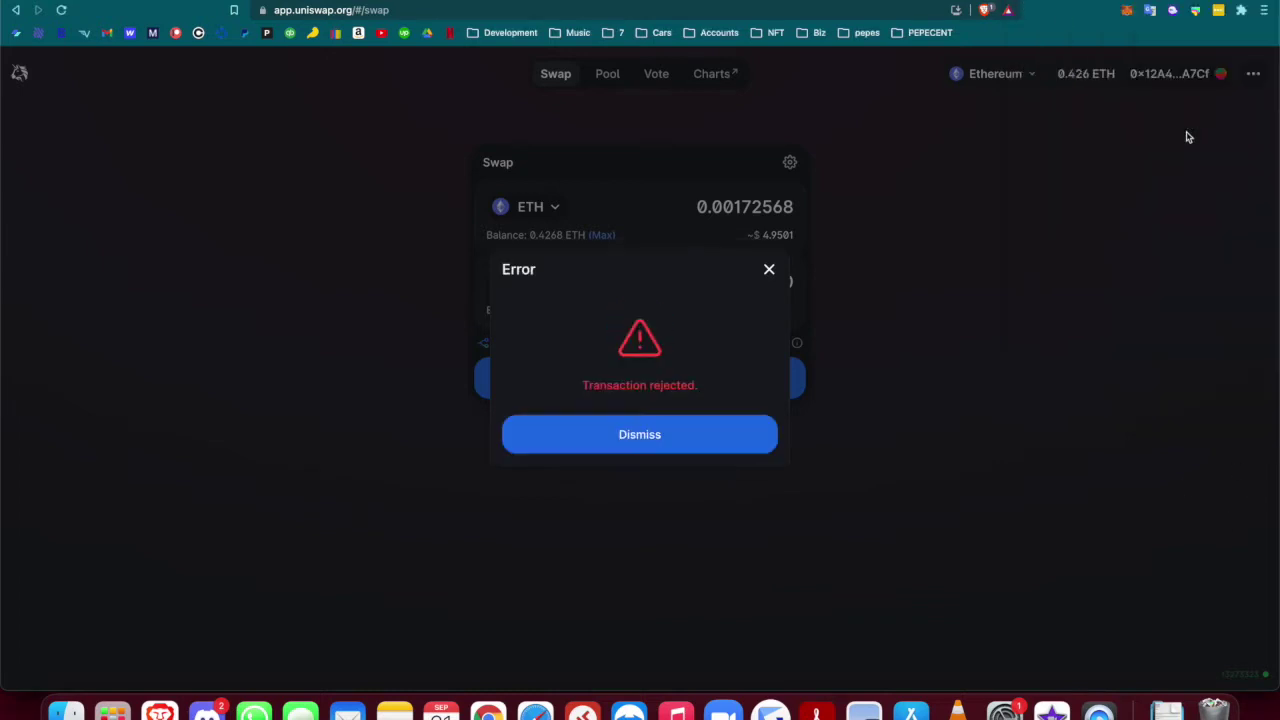
pyautogui.click(769, 271)
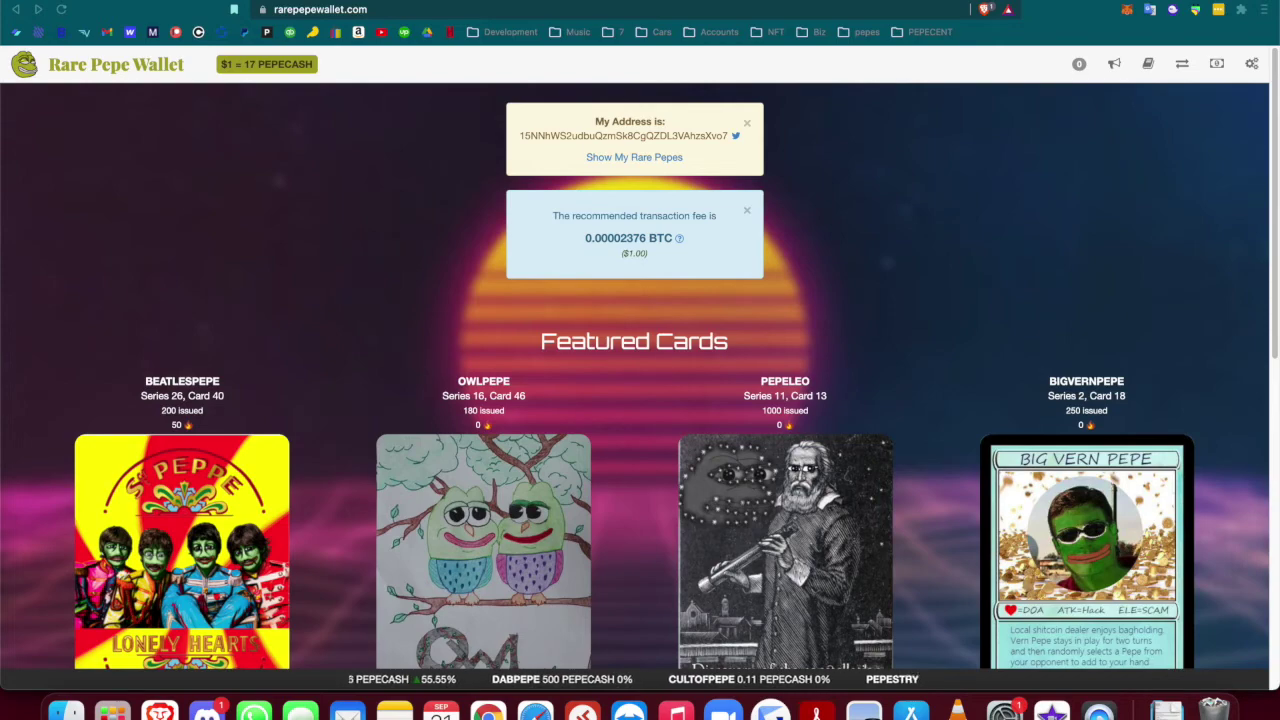
# Show the My Rare Pepes collection and scroll through the 14 owned cards, including BANKRUPTPEPE
pyautogui.click(1145, 64)
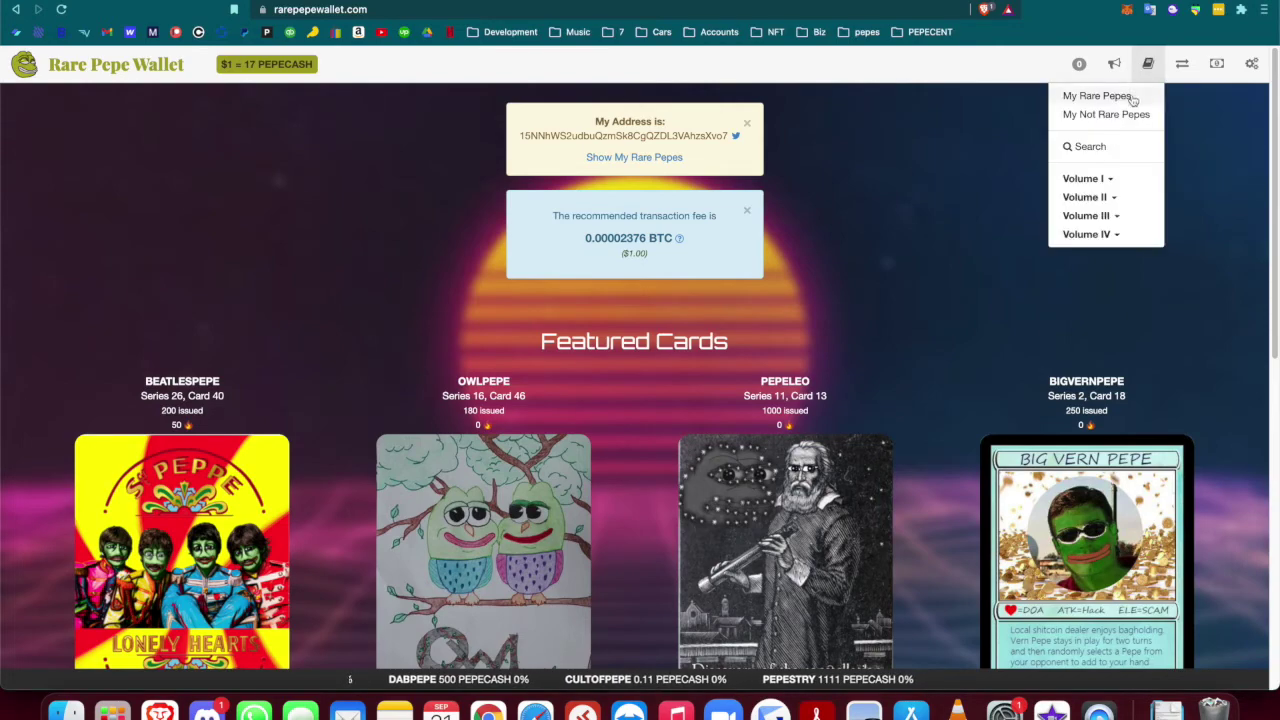
pyautogui.click(1123, 92)
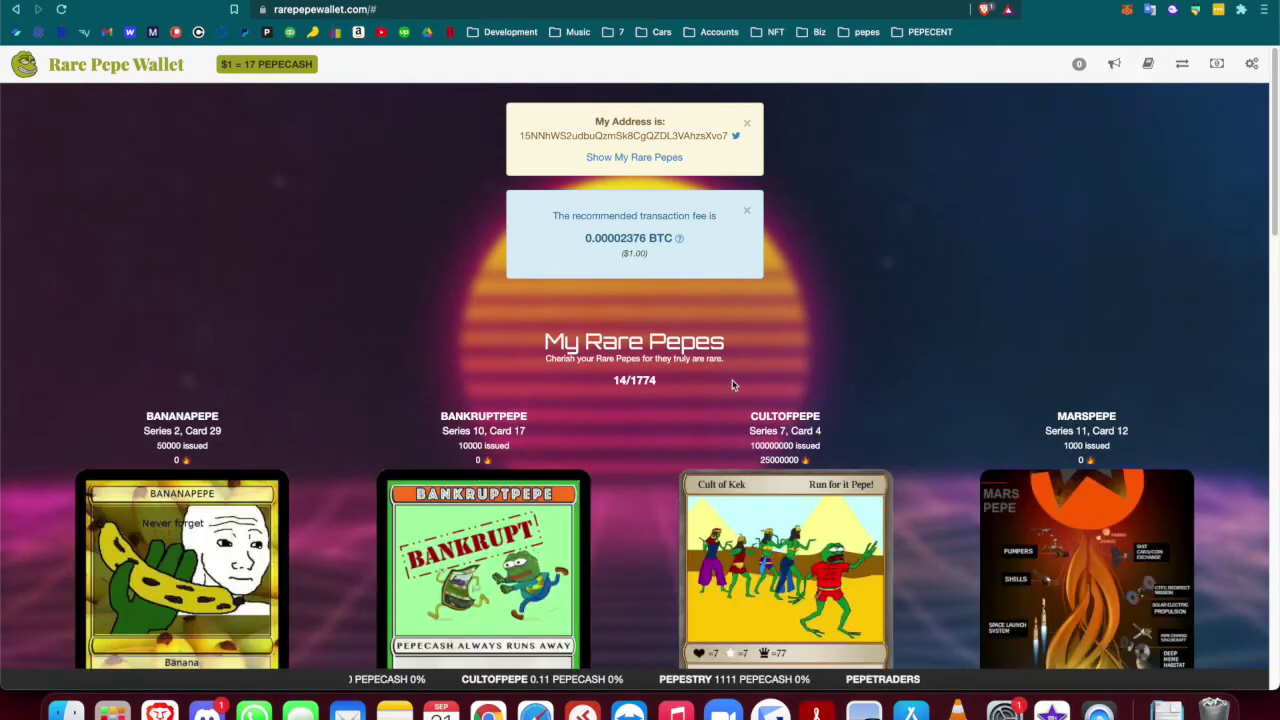
pyautogui.scroll(-5, 710, 513)
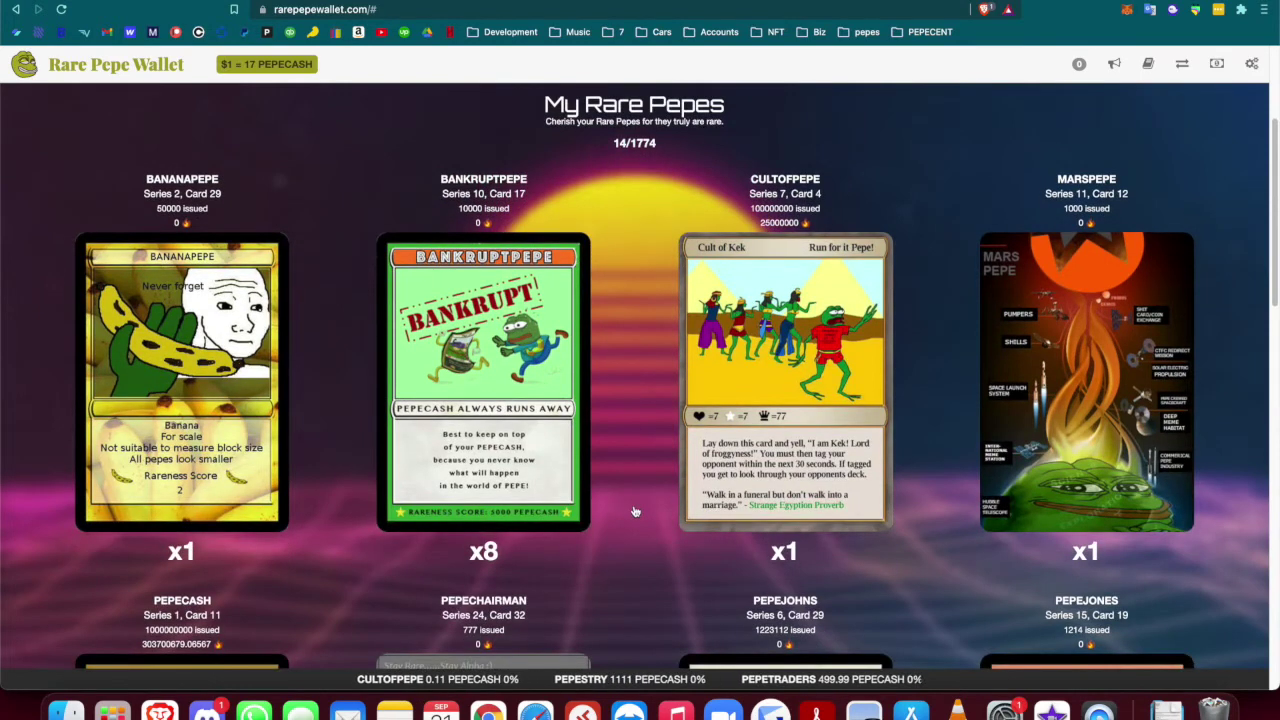
# Go to emblem.finance in a new tab and start creating a new vault
pyautogui.press('super+t')
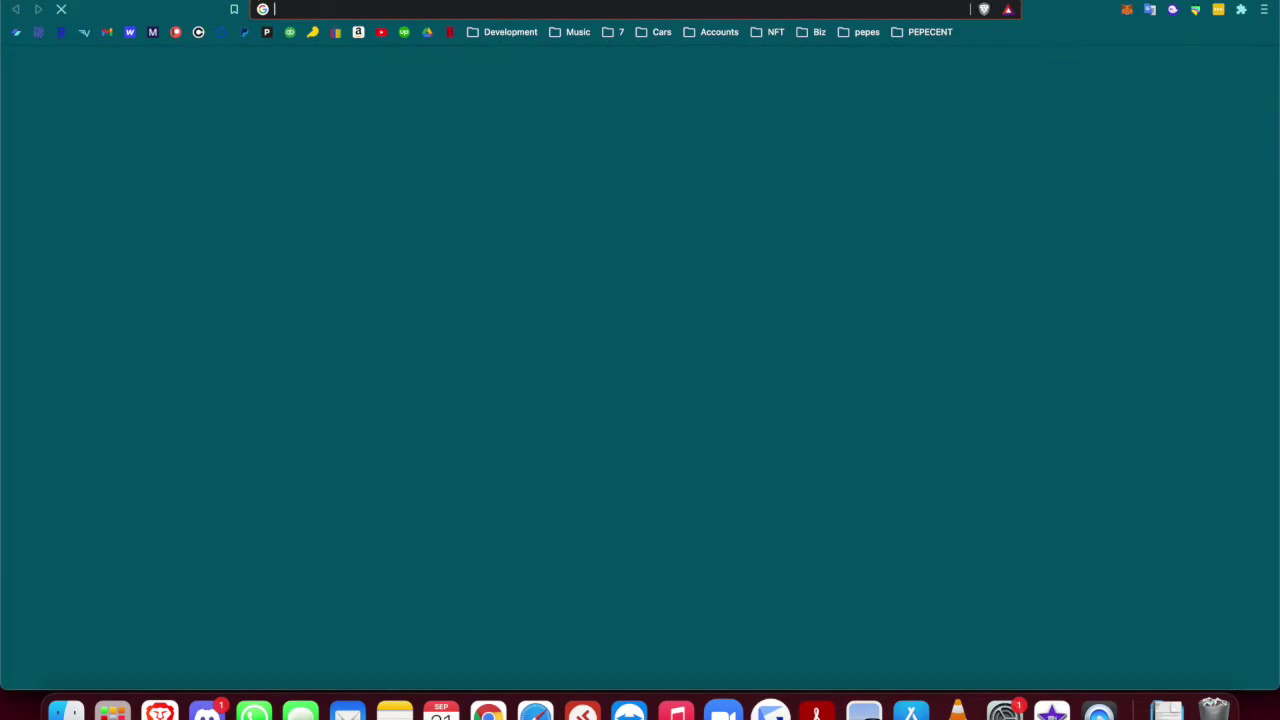
pyautogui.write('emblem.finance')
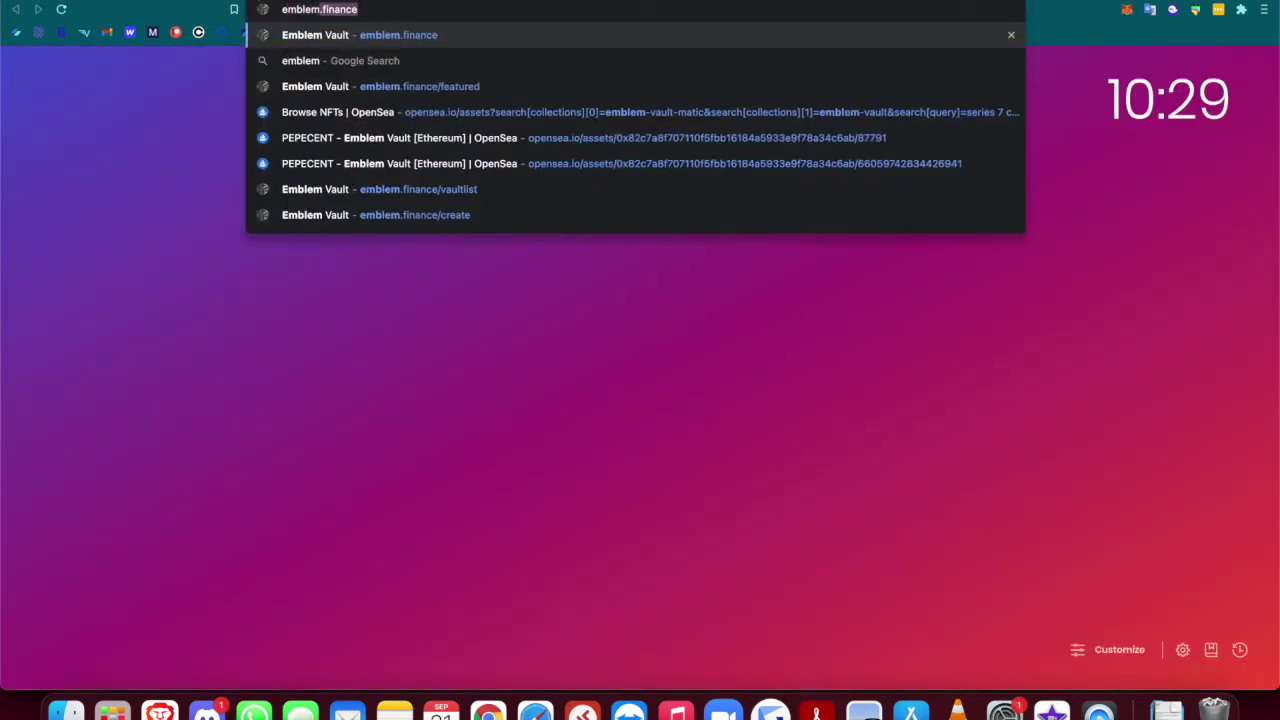
pyautogui.press('Return')
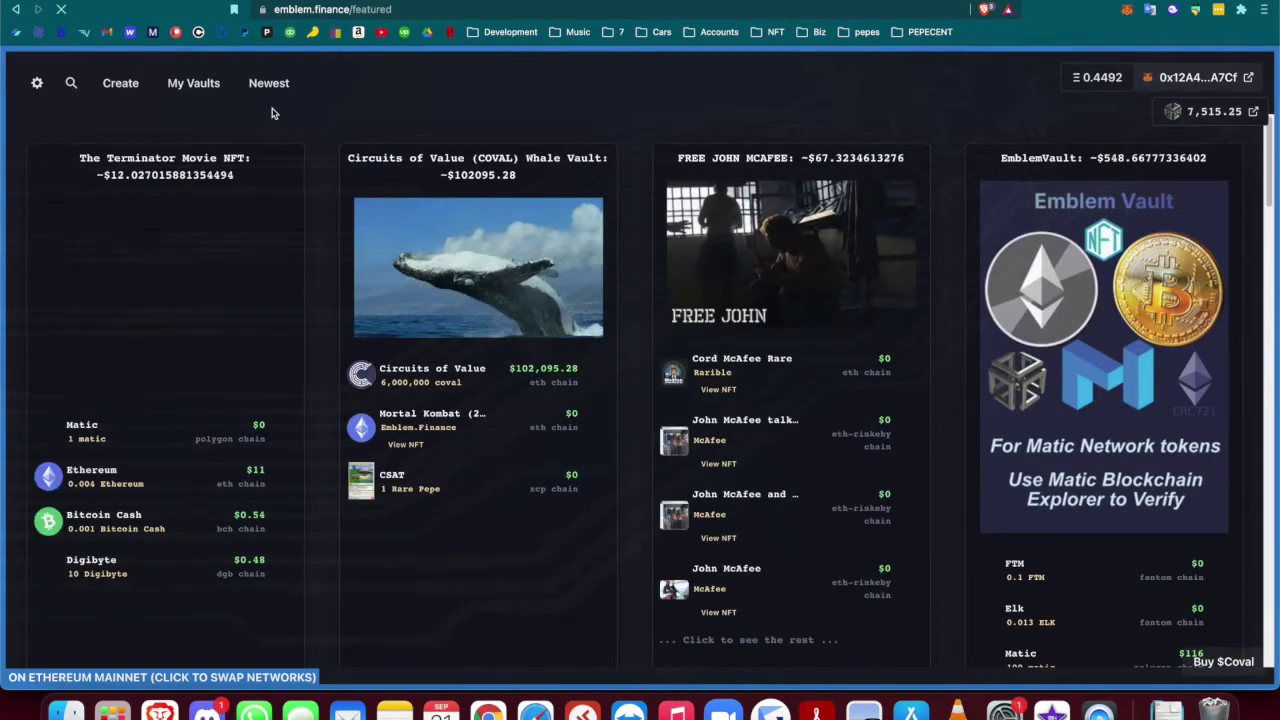
pyautogui.click(128, 92)
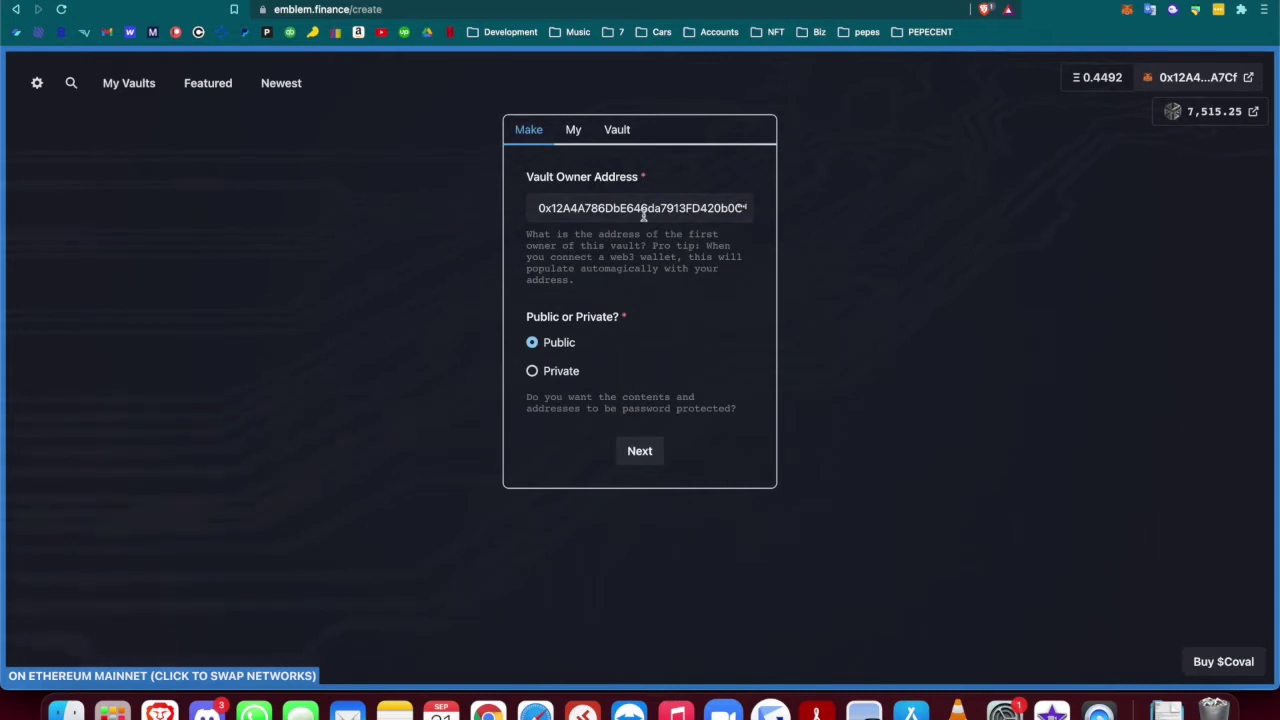
# Keep the pre-filled owner address and Public option, moving on to the Vault Name field
pyautogui.click(576, 137)
pyautogui.click(577, 210)
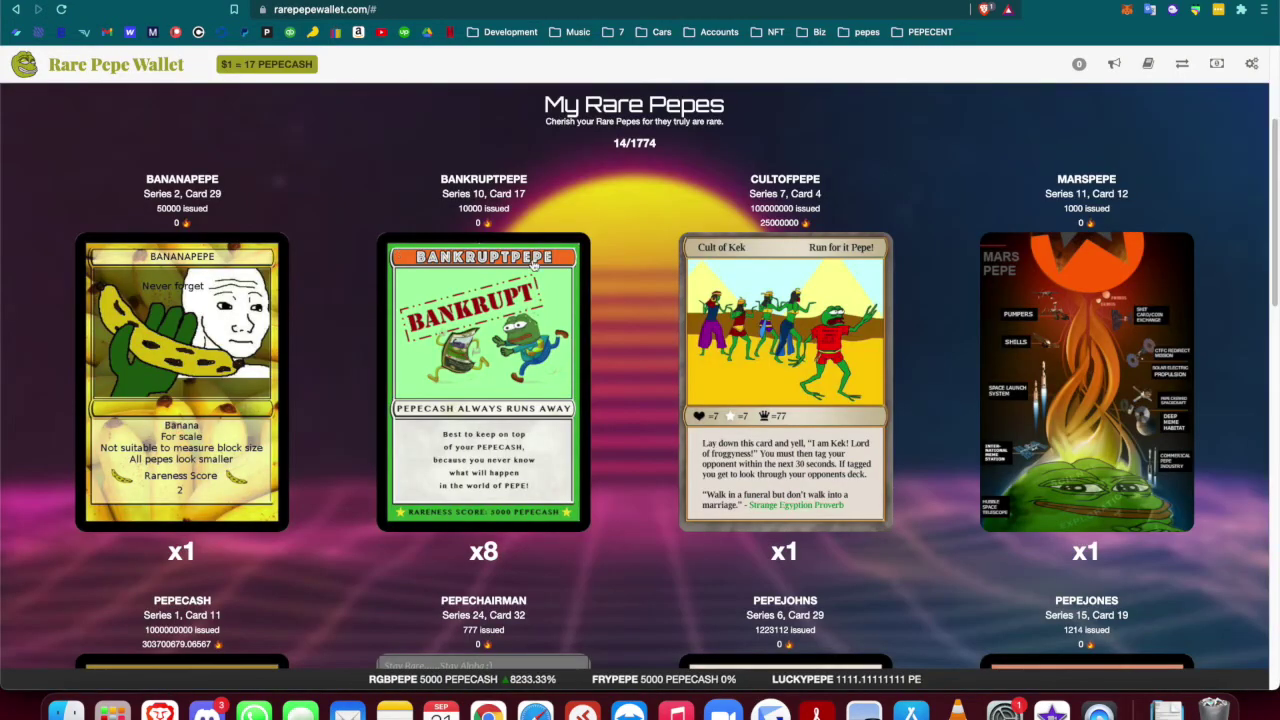
# Find the PREPEDATOR card and copy its title, series, card number and issue count
pyautogui.scroll(-6, 654, 480)
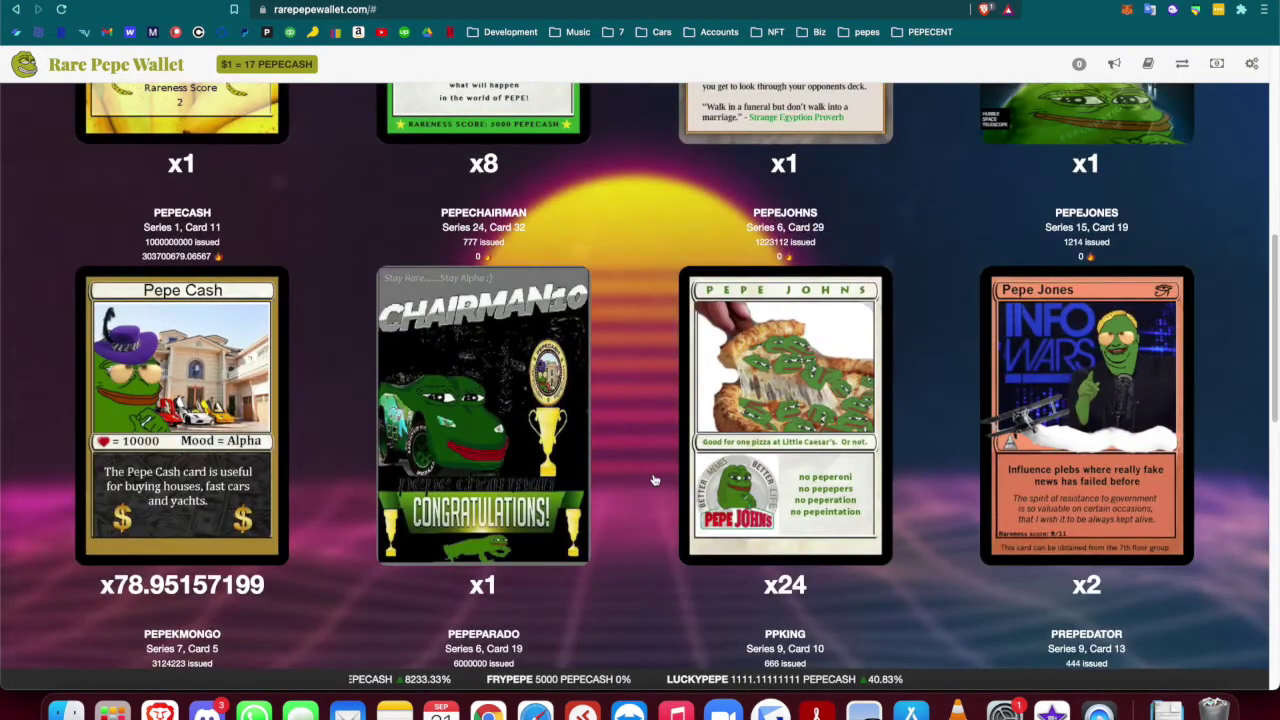
pyautogui.scroll(-5, 654, 480)
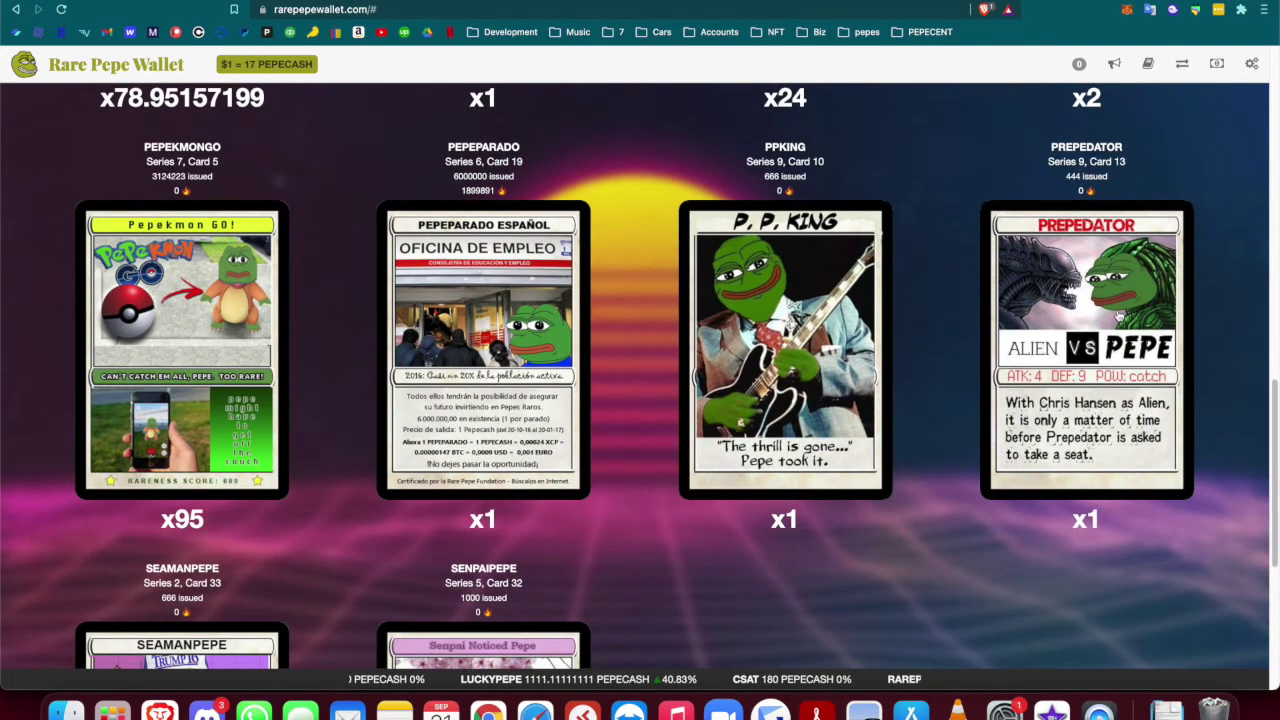
pyautogui.click(1066, 237)
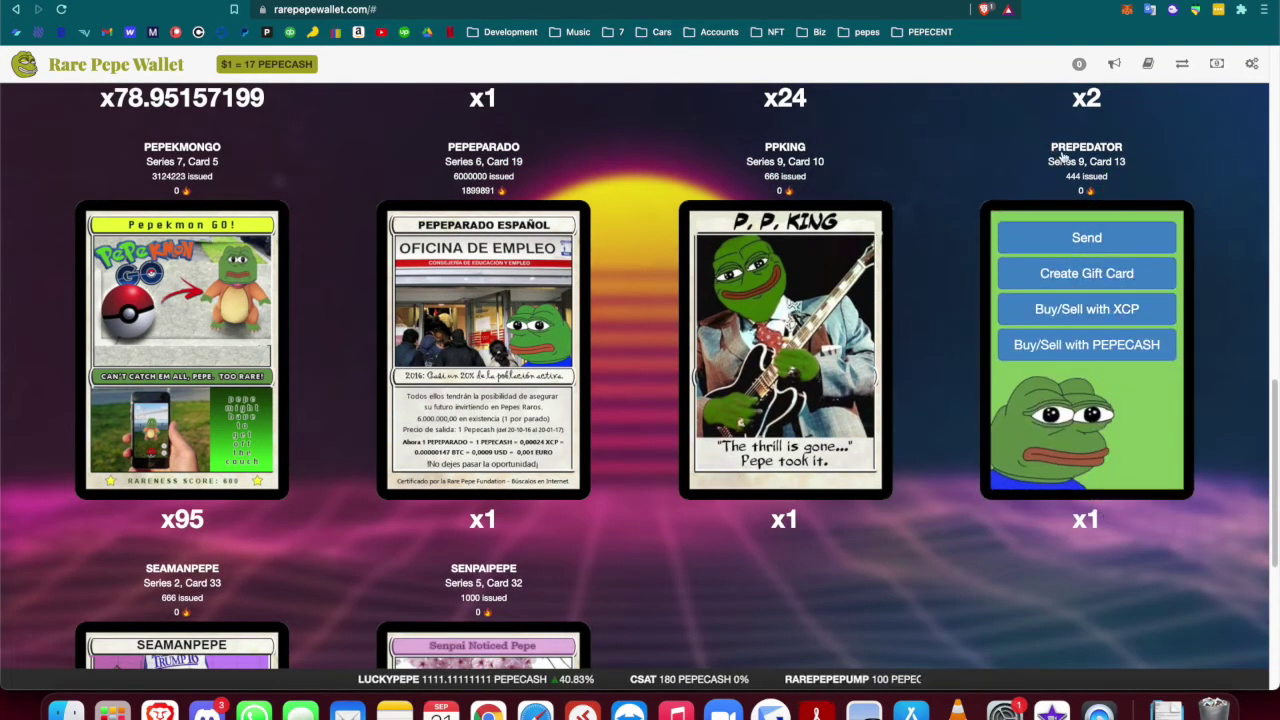
pyautogui.moveTo(1048, 142); pyautogui.dragTo(1116, 182)
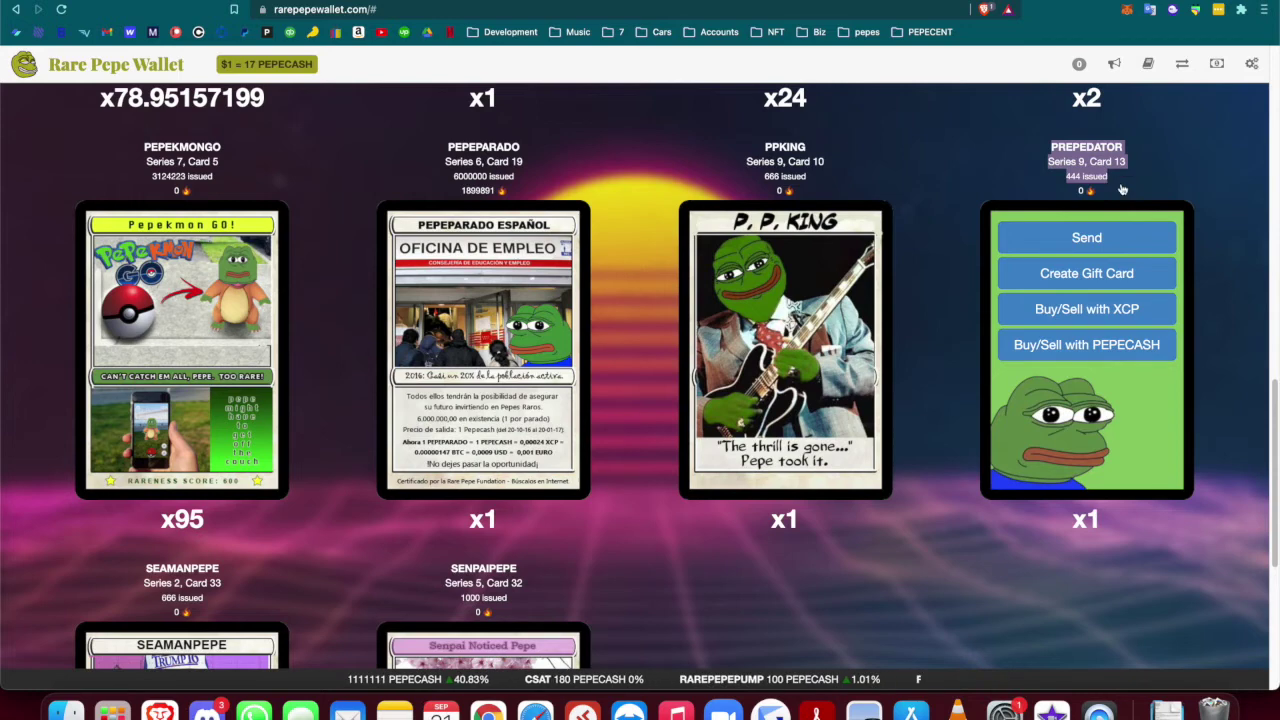
pyautogui.press('super+c')
pyautogui.hotkey('ctrl', 'Tab')
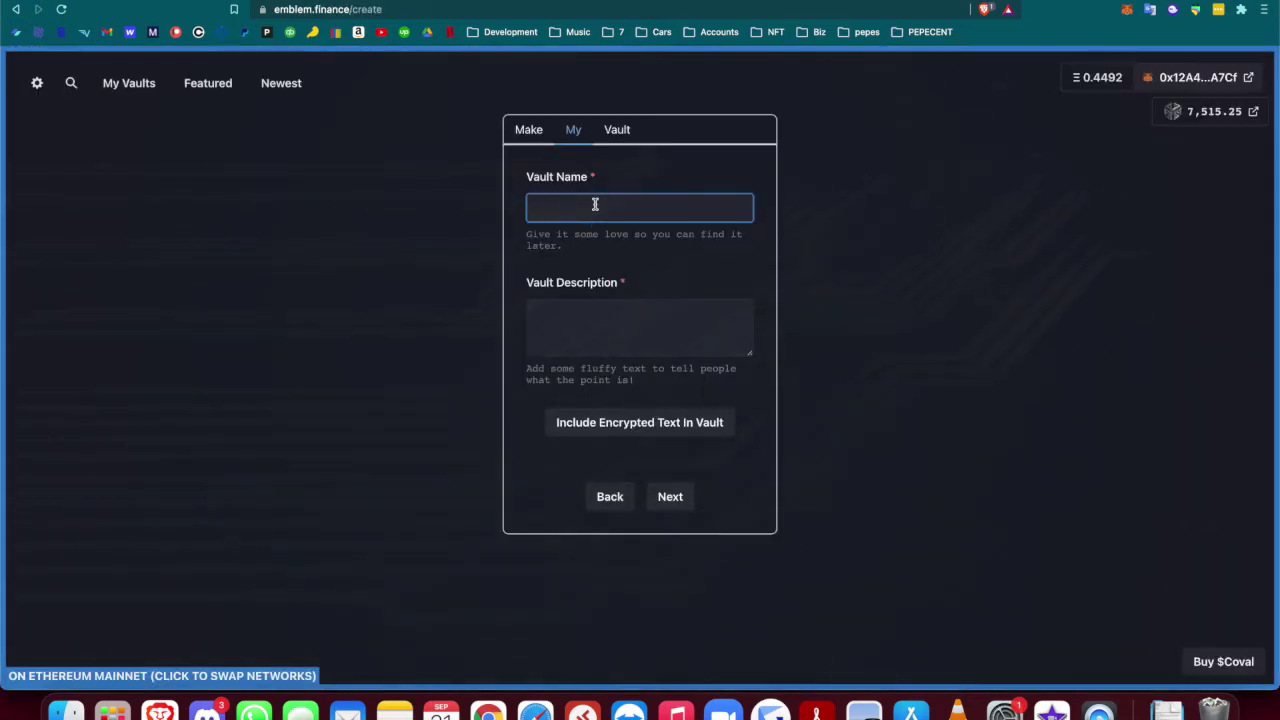
# Paste the card title into Vault Name and put parentheses around 'Series 9, Card 13'
pyautogui.press('super+v')
pyautogui.click(593, 208)
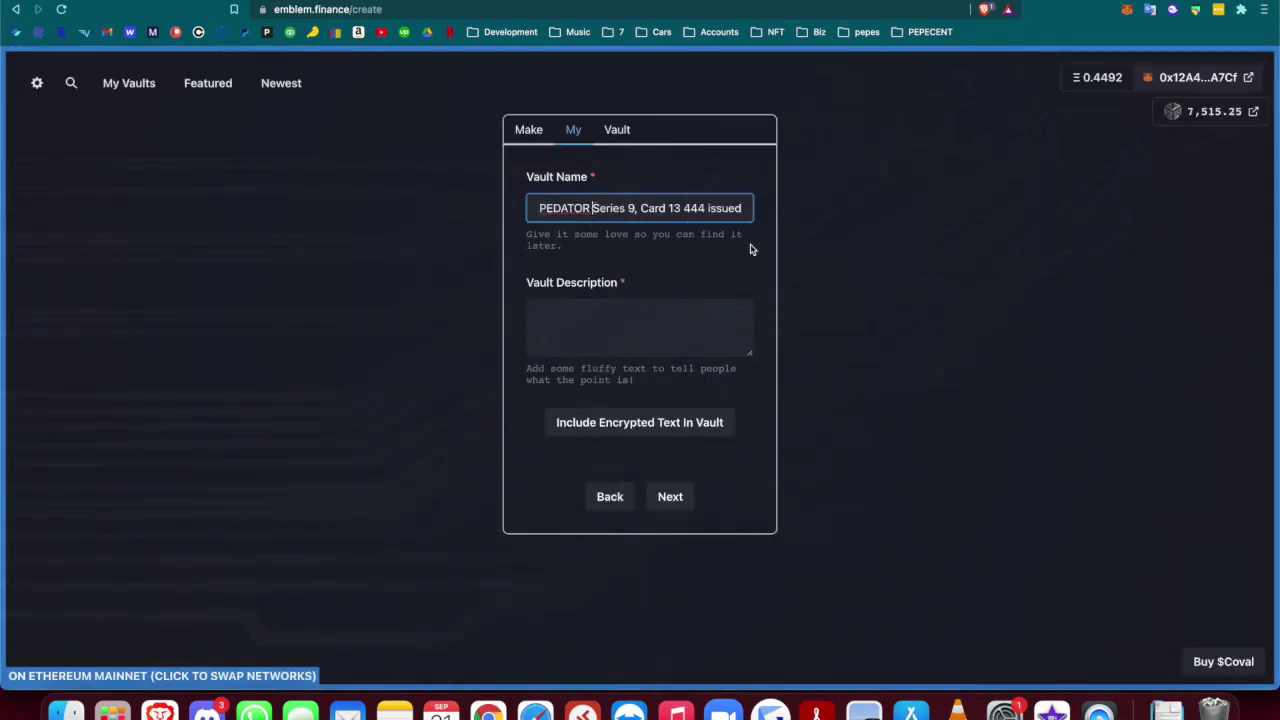
pyautogui.write('(')
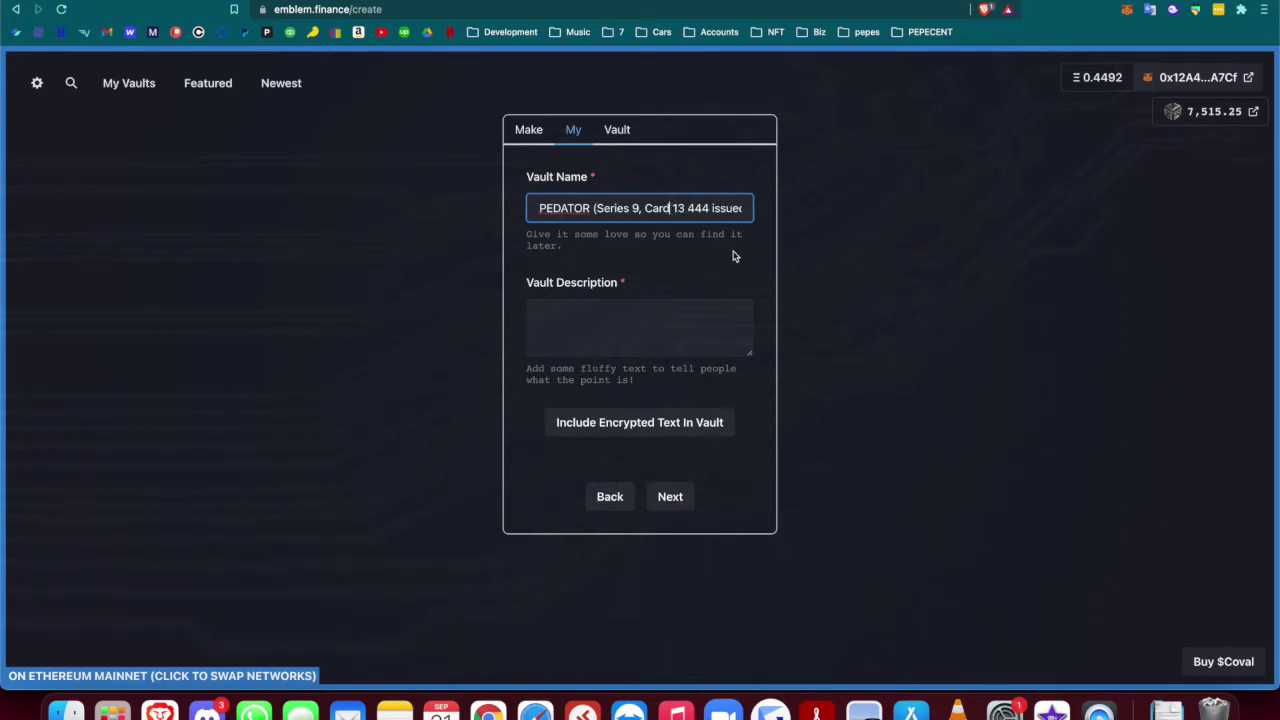
pyautogui.write(')')
pyautogui.click(688, 210)
pyautogui.press('BackSpace')
pyautogui.write(',')
pyautogui.press('BackSpace')
pyautogui.press('BackSpace')
# Finish the name as 'PREPEDATOR (Series 9, Card 13) [444 issued]' with square brackets
pyautogui.click(689, 209)
pyautogui.write(') [')
pyautogui.moveTo(704, 208); pyautogui.dragTo(771, 217)
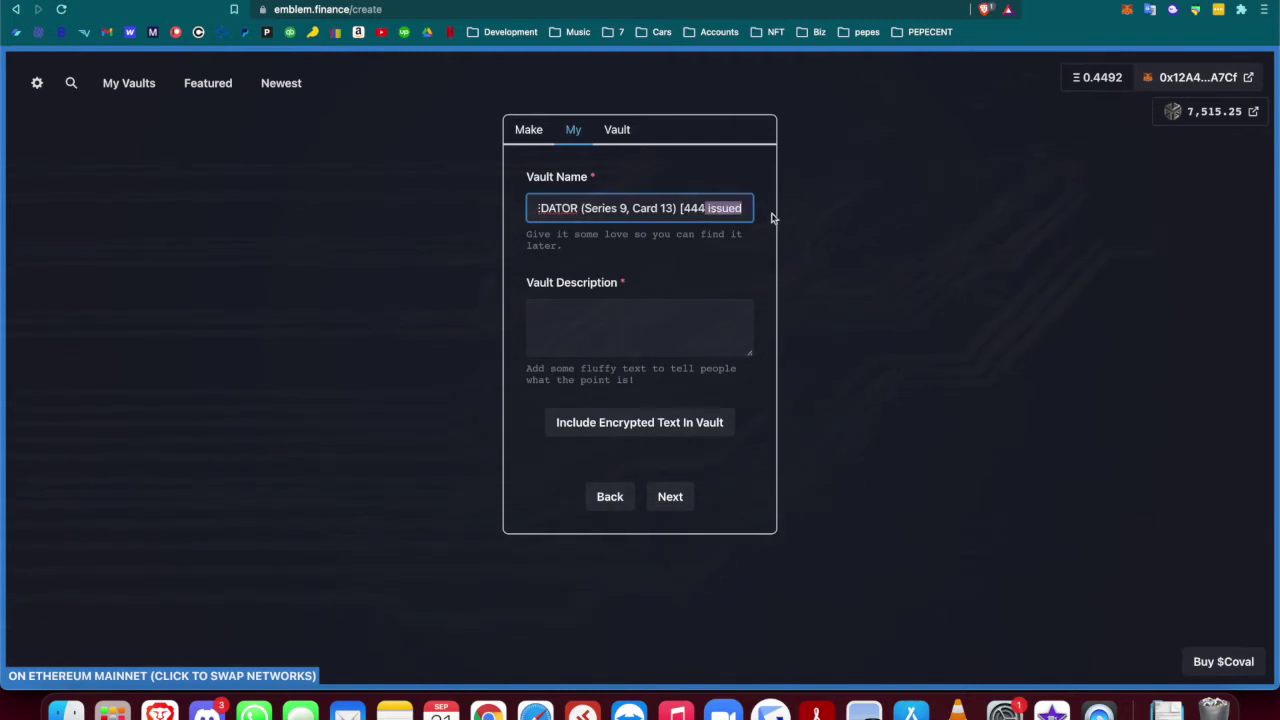
pyautogui.click(745, 208)
pyautogui.write(']')
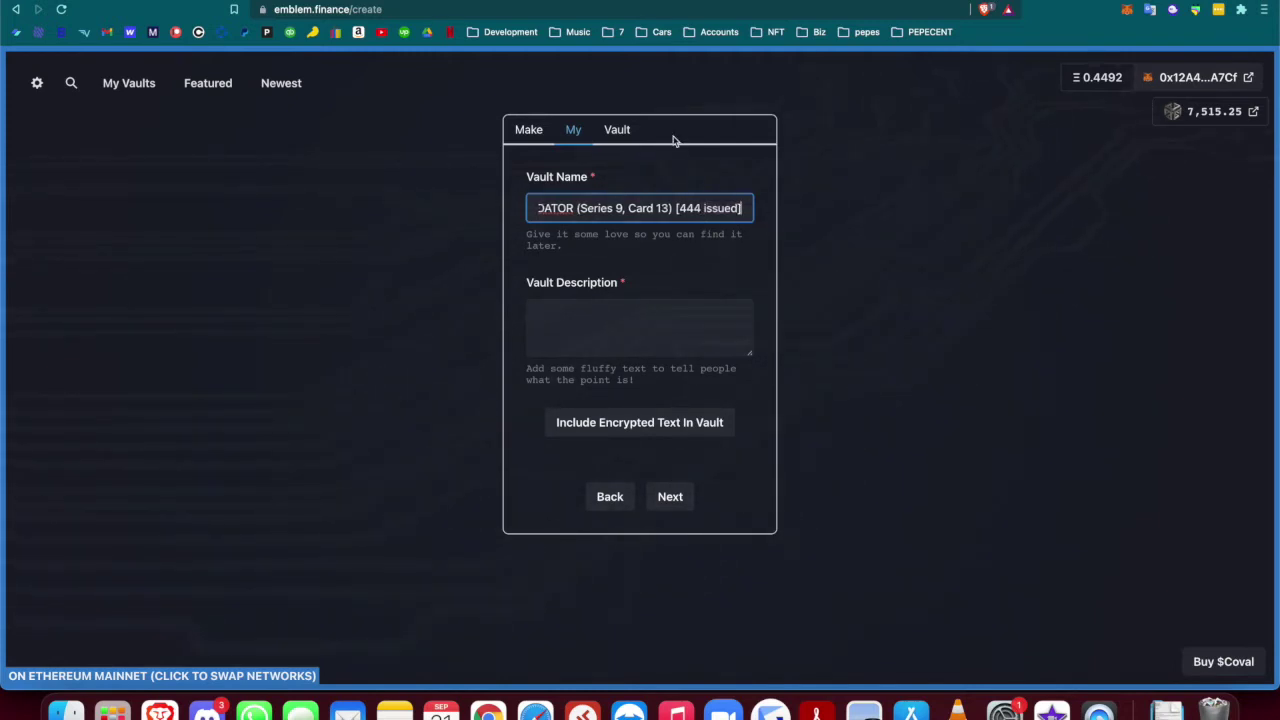
pyautogui.click(607, 312)
pyautogui.moveTo(543, 204); pyautogui.dragTo(764, 241)
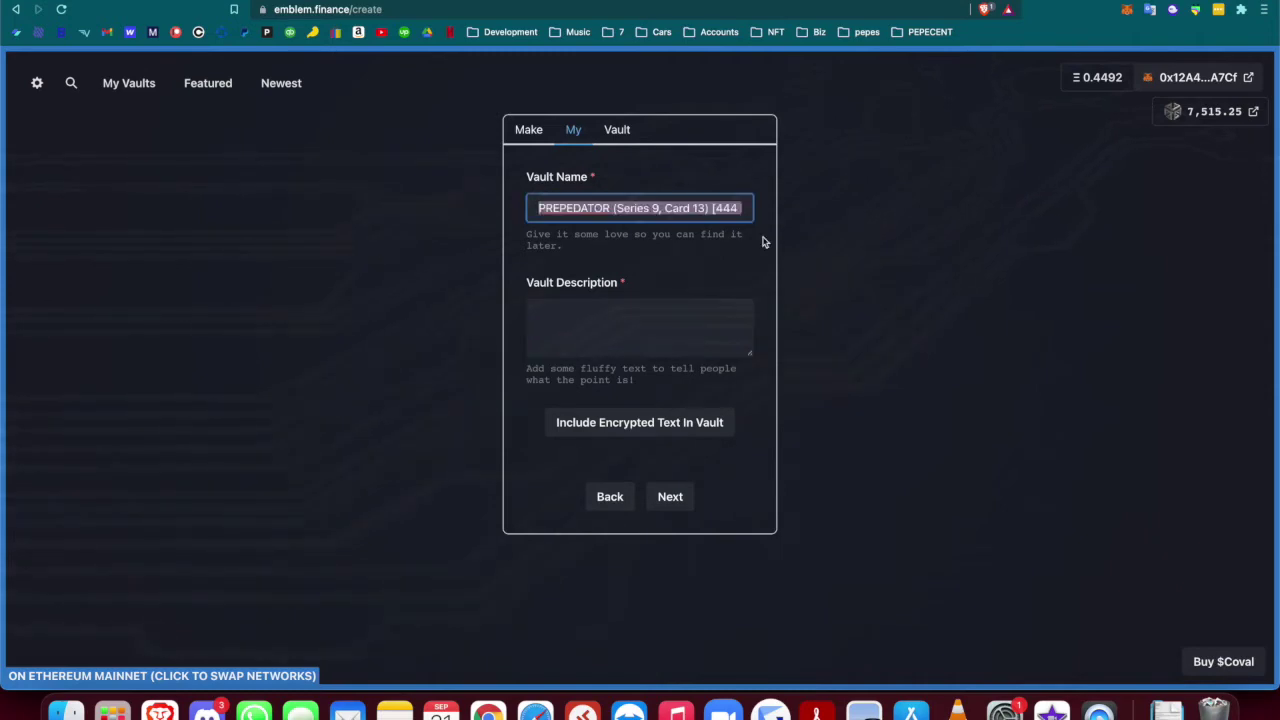
# Open the FATPEPE (Series 7, Card 35) page on OpenSea in a new tab and select its description
pyautogui.hotkey('ctrl', 't')
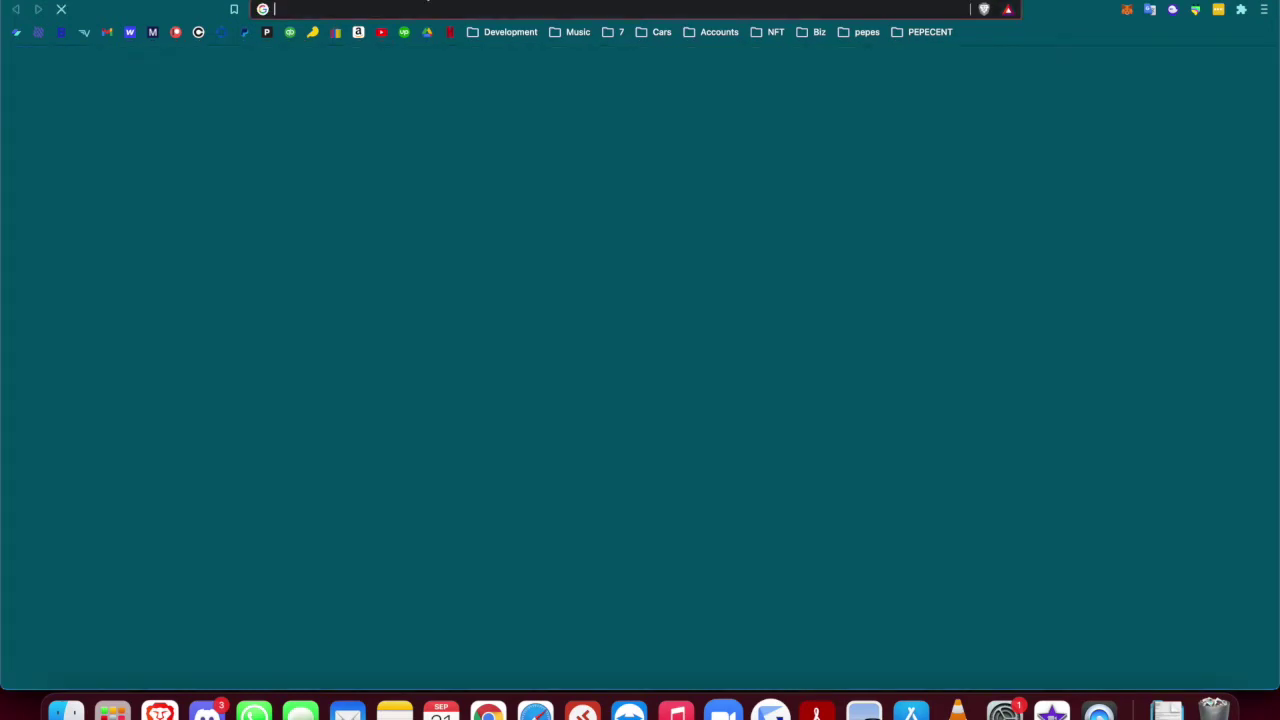
pyautogui.write('open')
pyautogui.press('Return')
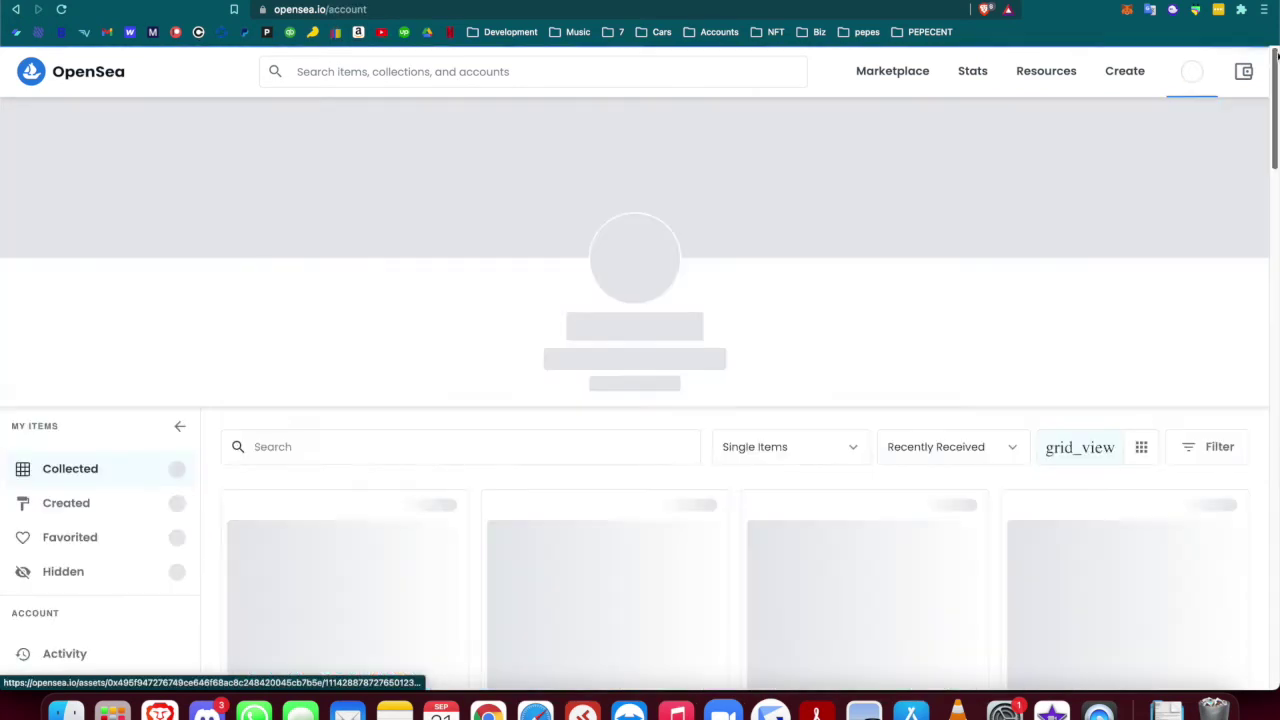
pyautogui.scroll(-5, 314, 498)
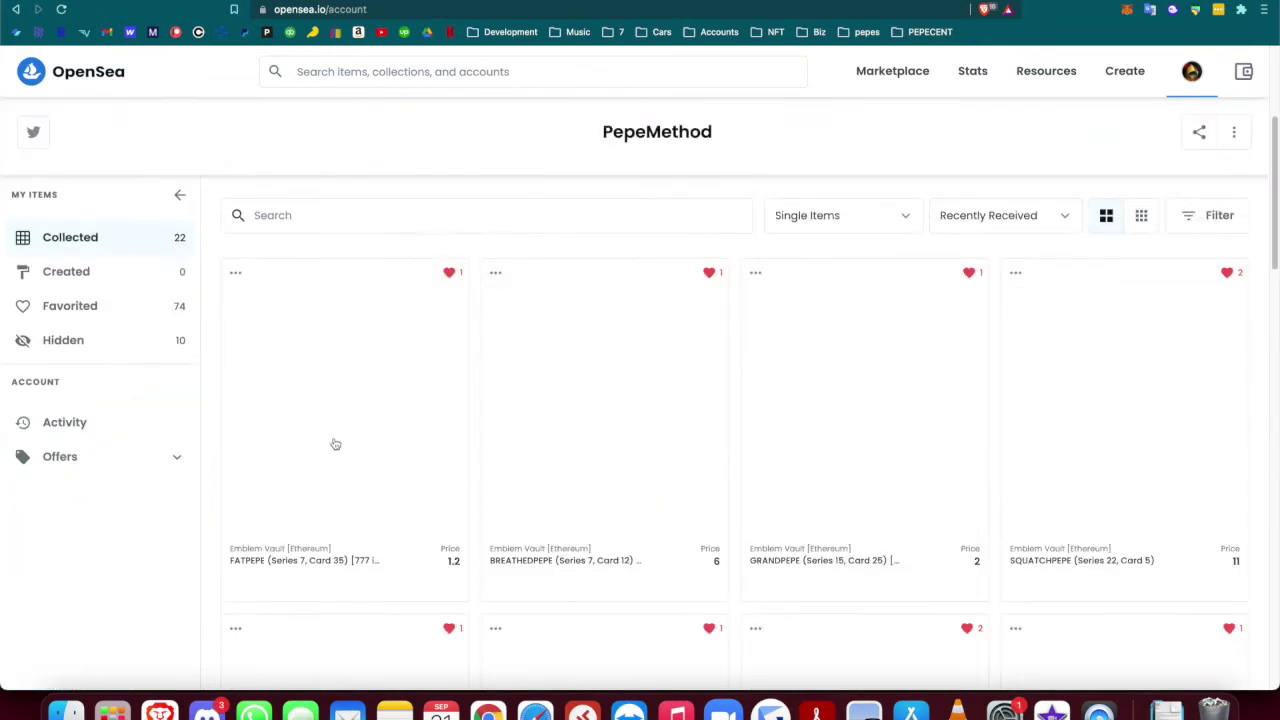
pyautogui.click(349, 418)
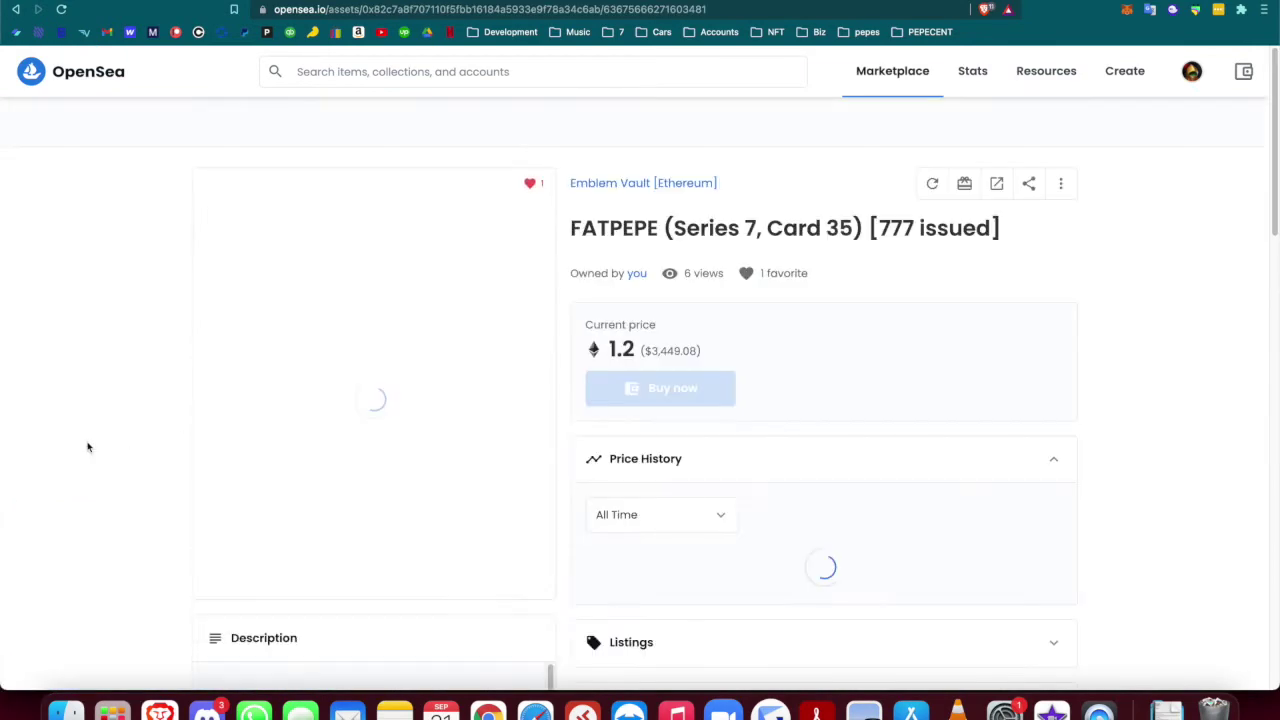
pyautogui.scroll(-5, 157, 491)
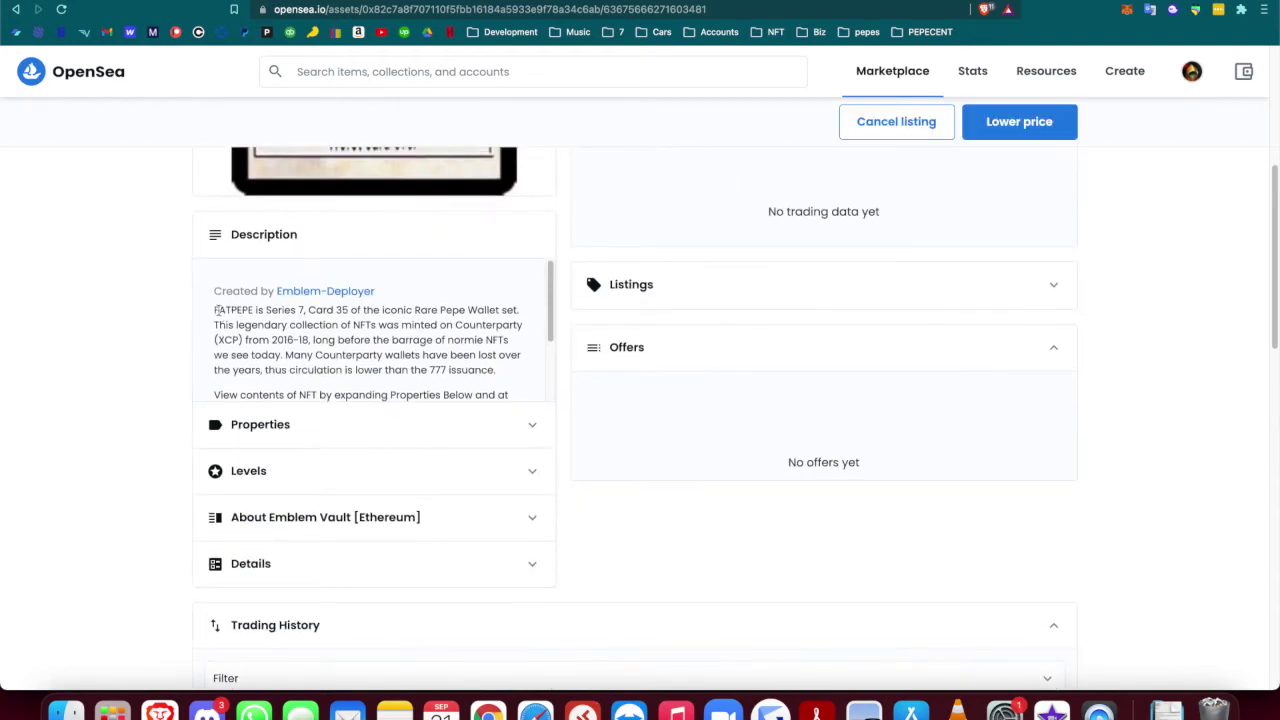
pyautogui.moveTo(214, 310); pyautogui.dragTo(500, 372)
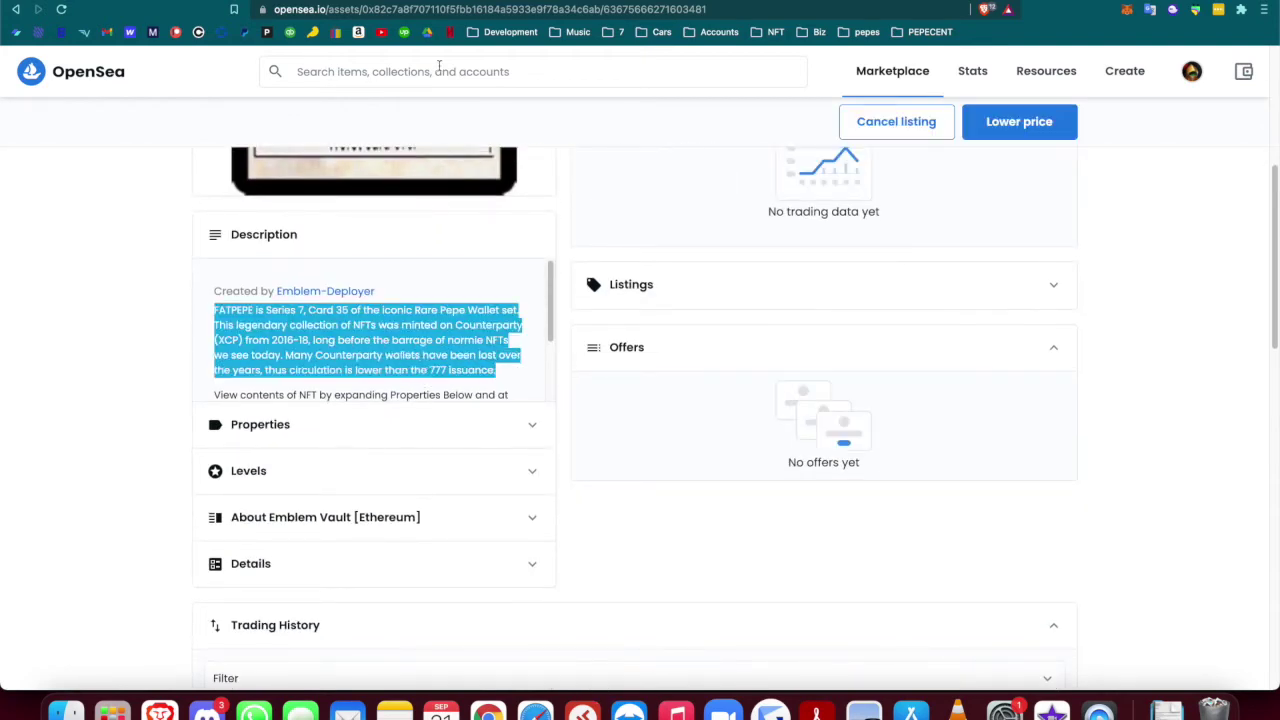
pyautogui.hotkey('ctrl', 'Tab')
# Paste the FATPEPE description into Vault Description and change it to Series 9, Card 13
pyautogui.click(532, 334)
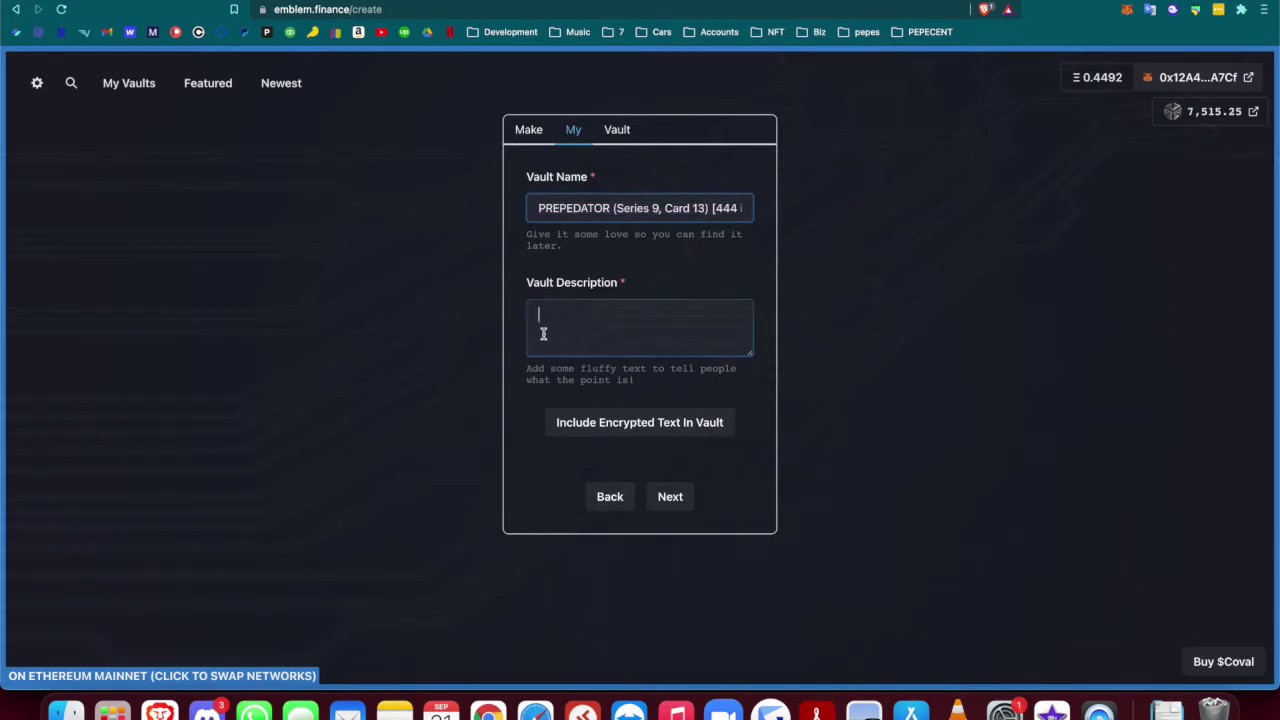
pyautogui.press('super+v')
pyautogui.scroll(5, 560, 328)
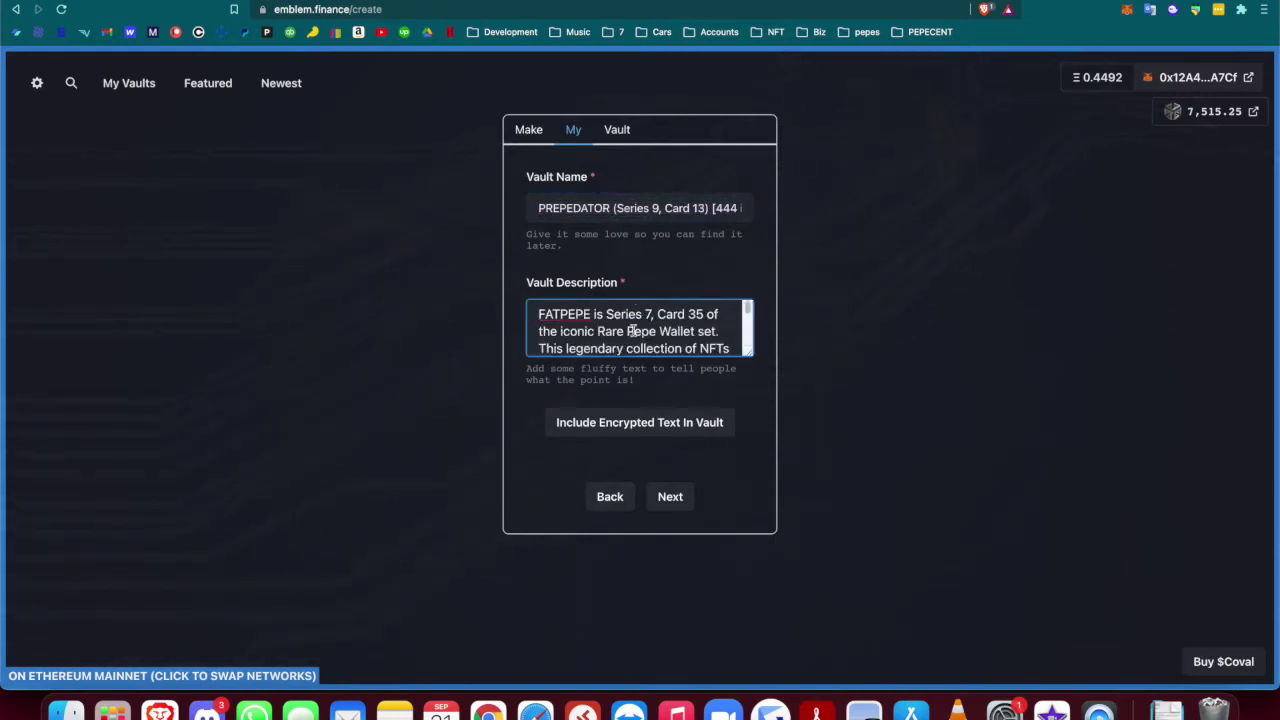
pyautogui.click(650, 315)
pyautogui.press('BackSpace')
pyautogui.write('9')
pyautogui.click(703, 314)
pyautogui.press('BackSpace')
pyautogui.press('BackSpace')
pyautogui.write('13')
# Replace the 777 issuance with 444 and the name FATPEPE with PREPEDATOR, then review the text
pyautogui.scroll(-5, 690, 340)
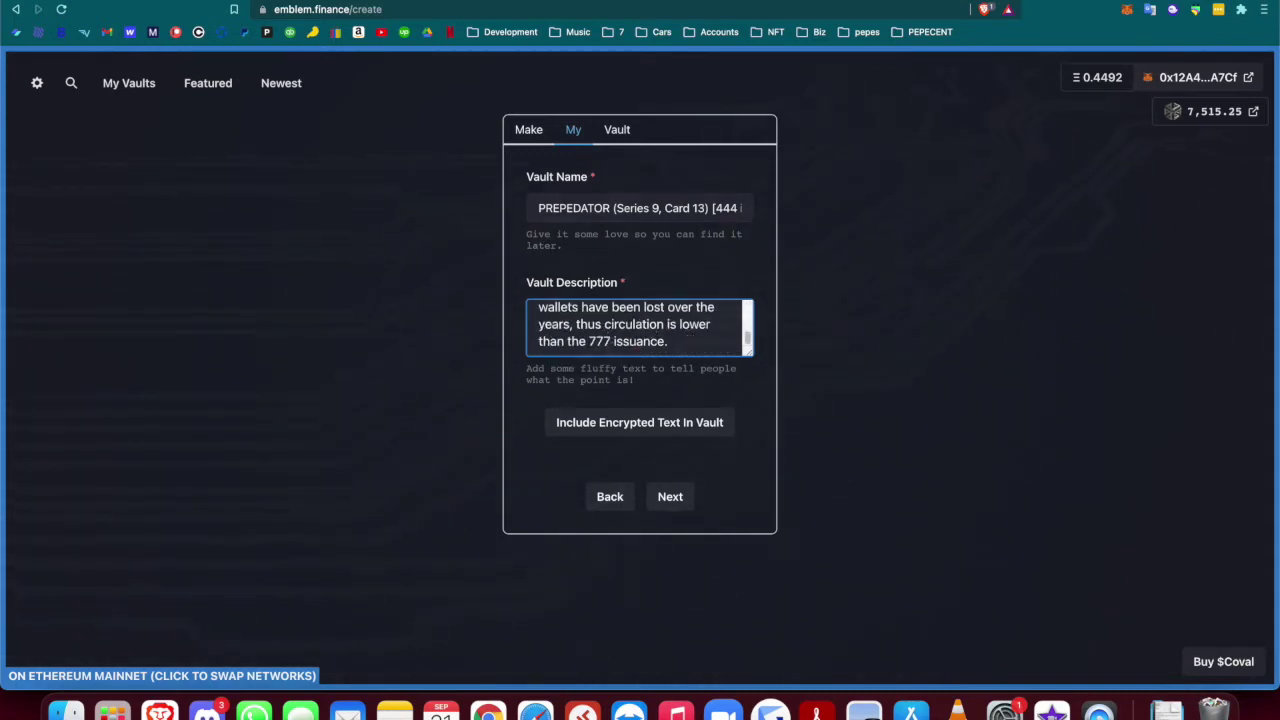
pyautogui.doubleClick(600, 341)
pyautogui.press('BackSpace')
pyautogui.write('444')
pyautogui.scroll(6, 638, 320)
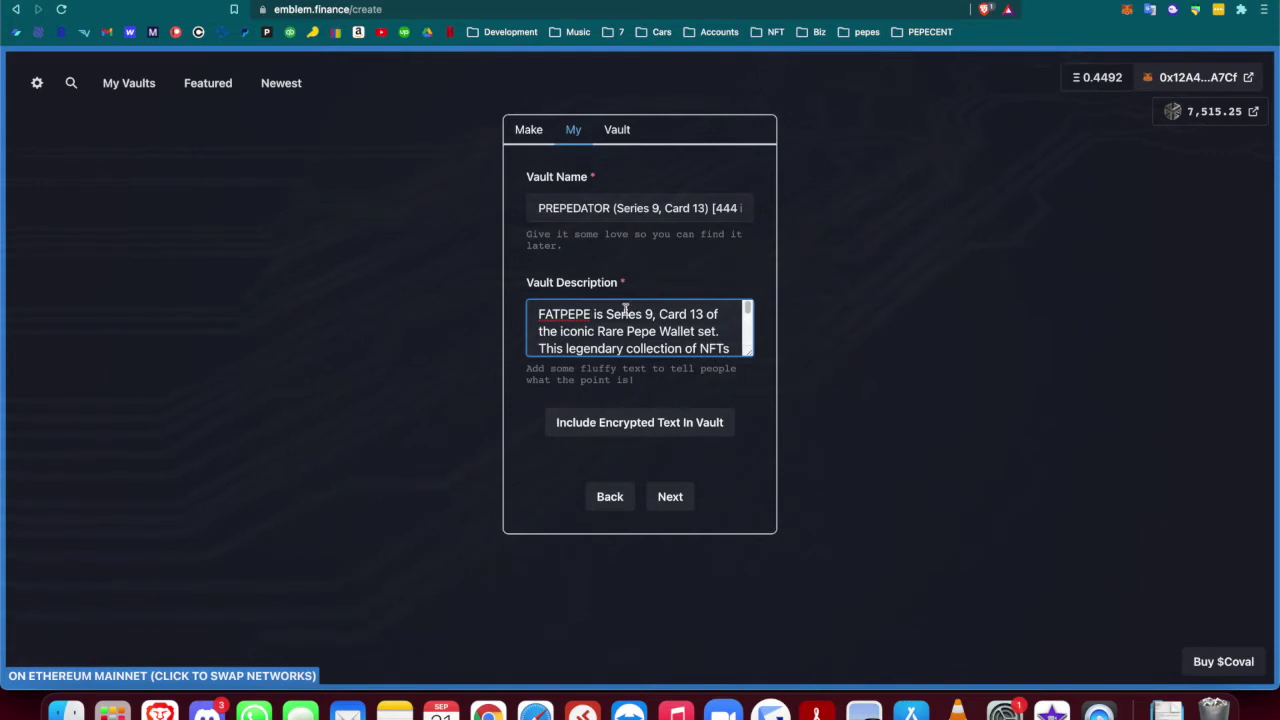
pyautogui.moveTo(592, 314); pyautogui.dragTo(483, 317)
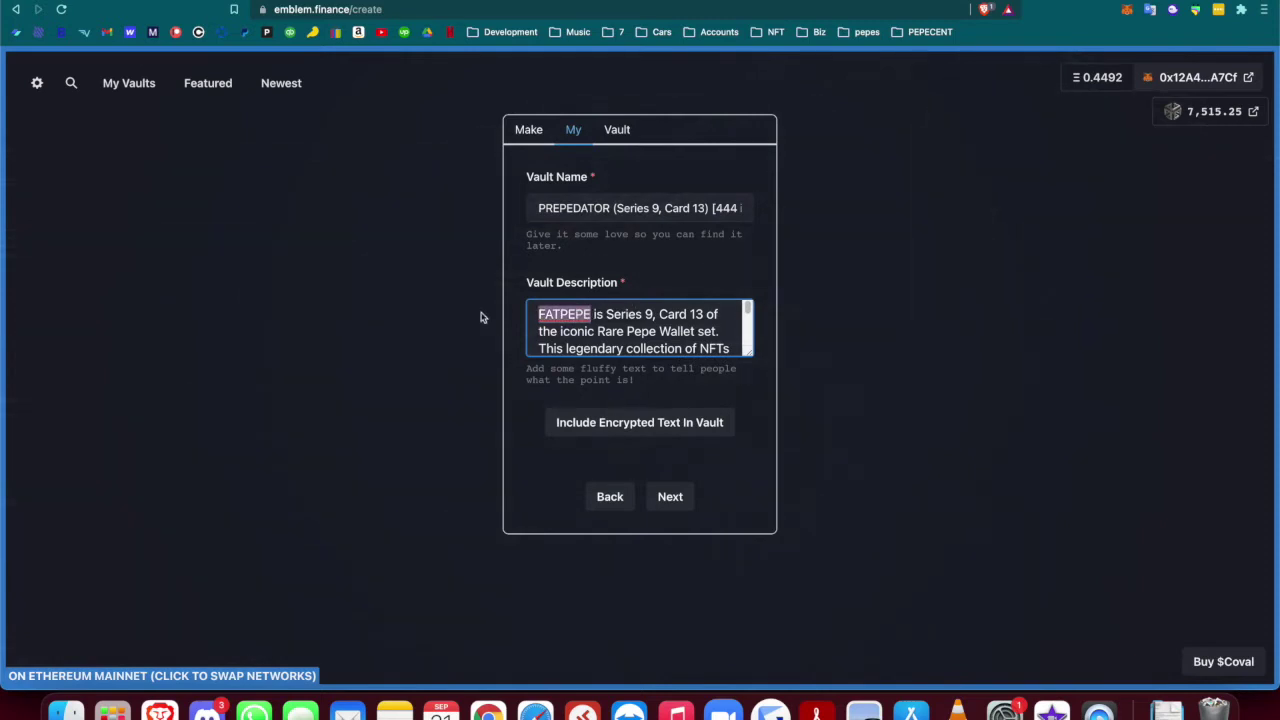
pyautogui.write('PREP')
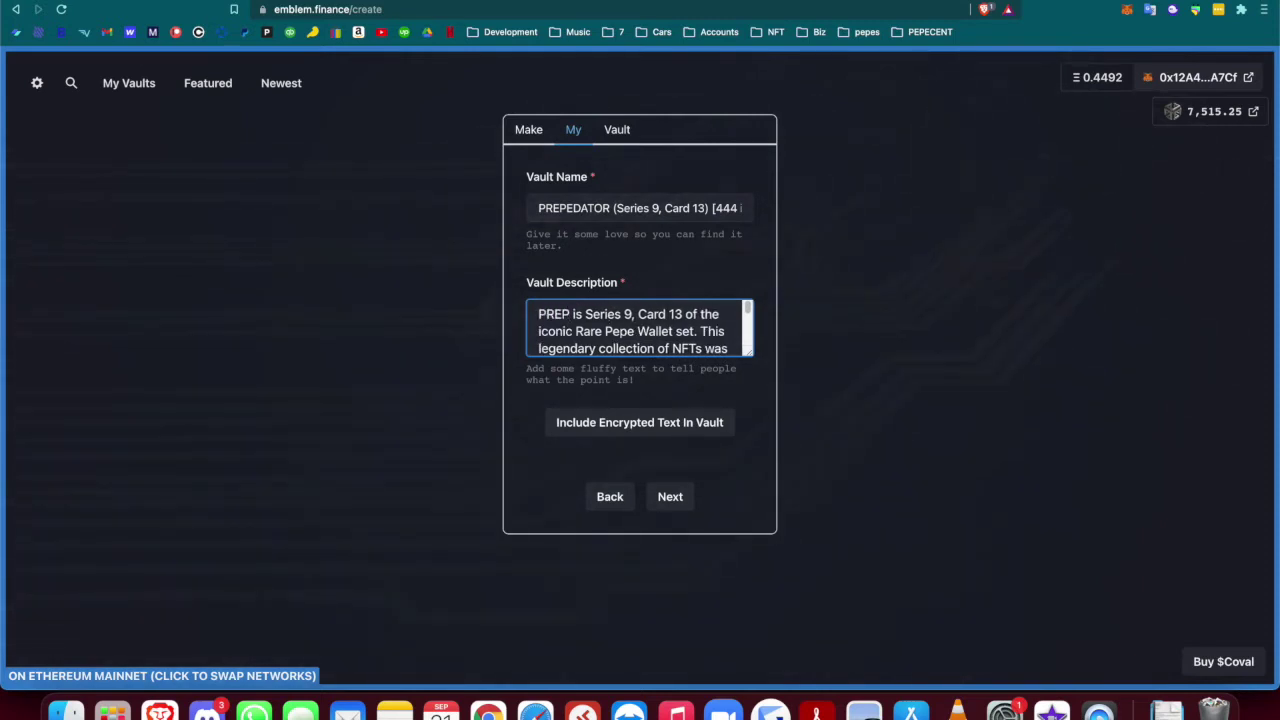
pyautogui.write('EDATOR')
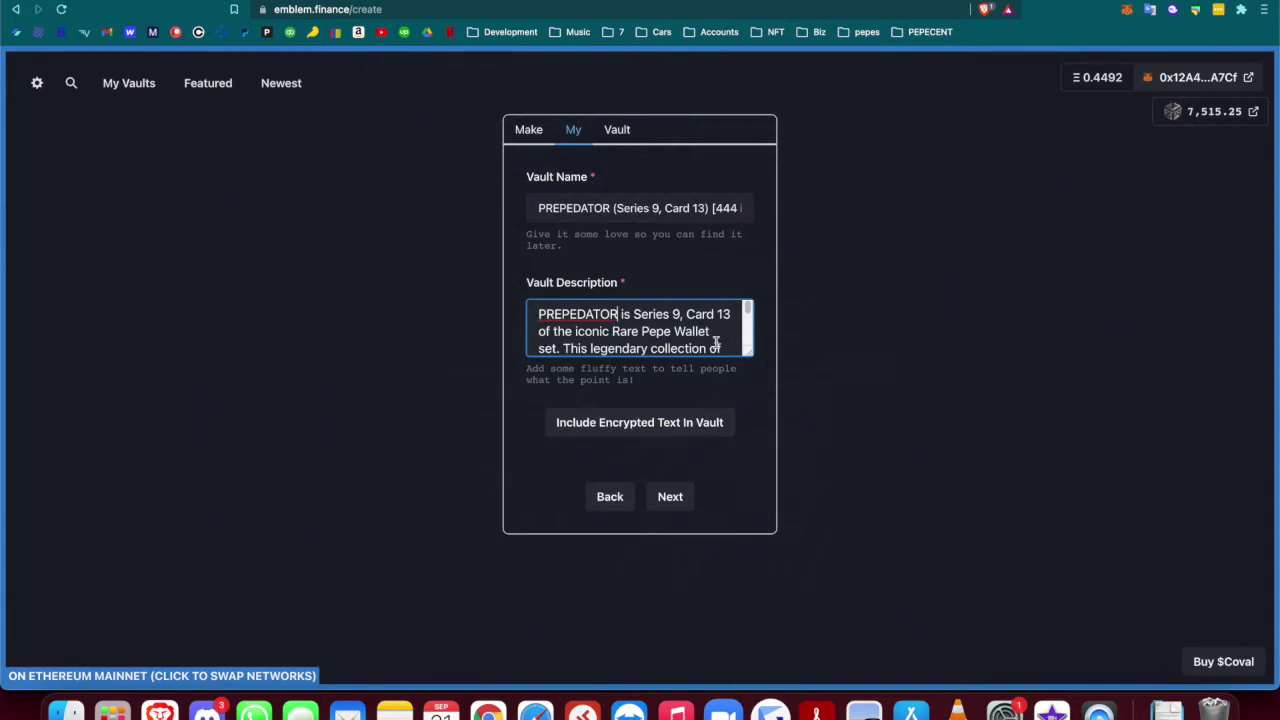
pyautogui.scroll(-3, 720, 345)
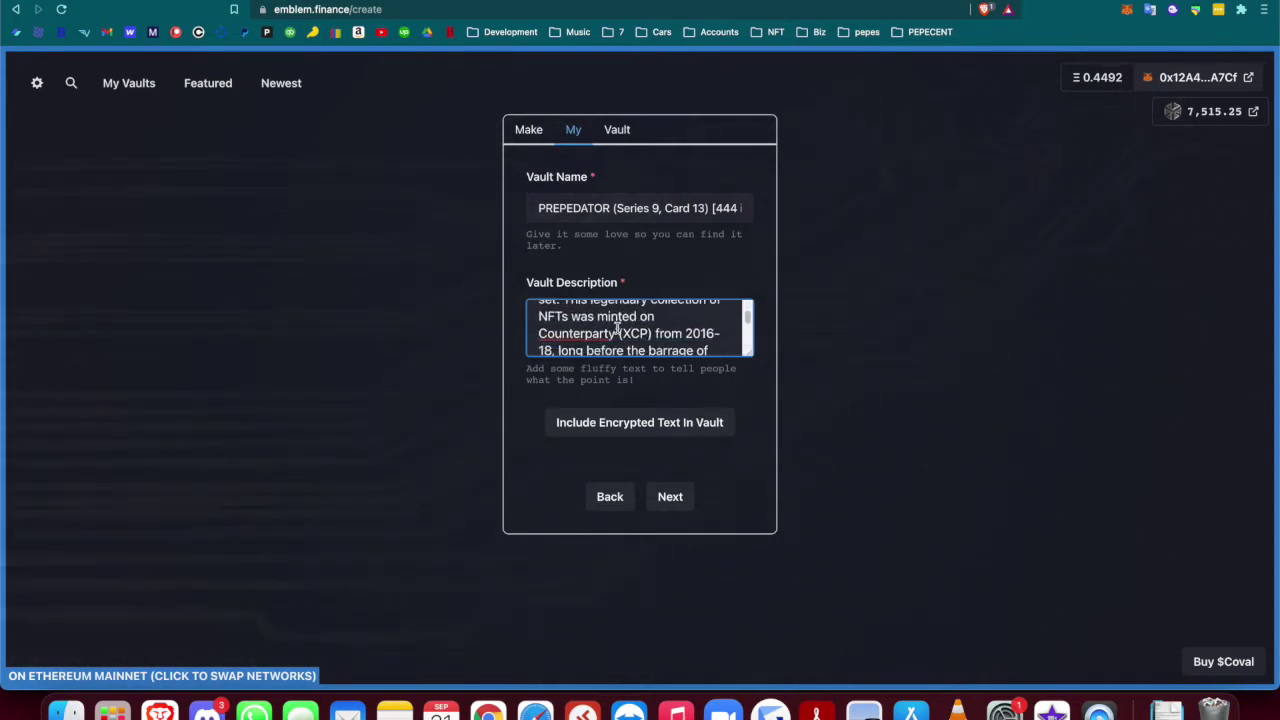
pyautogui.scroll(-3, 692, 338)
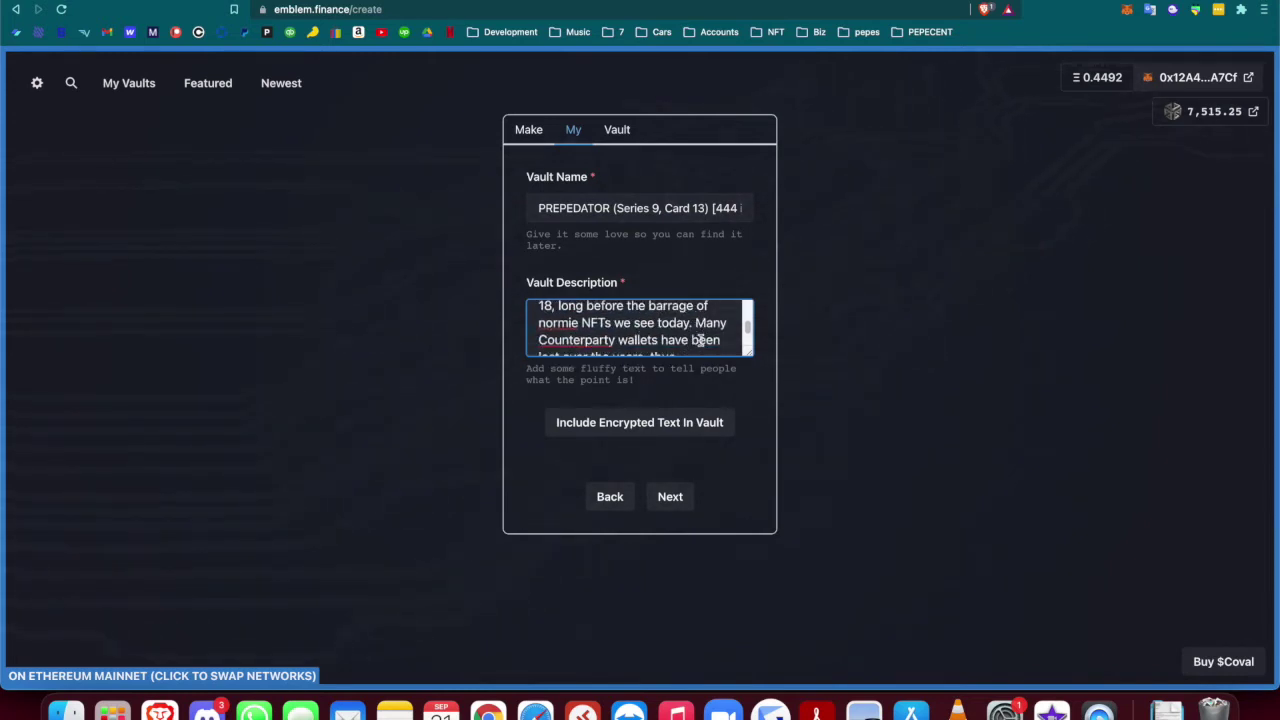
pyautogui.scroll(-3, 700, 340)
pyautogui.scroll(1, 697, 342)
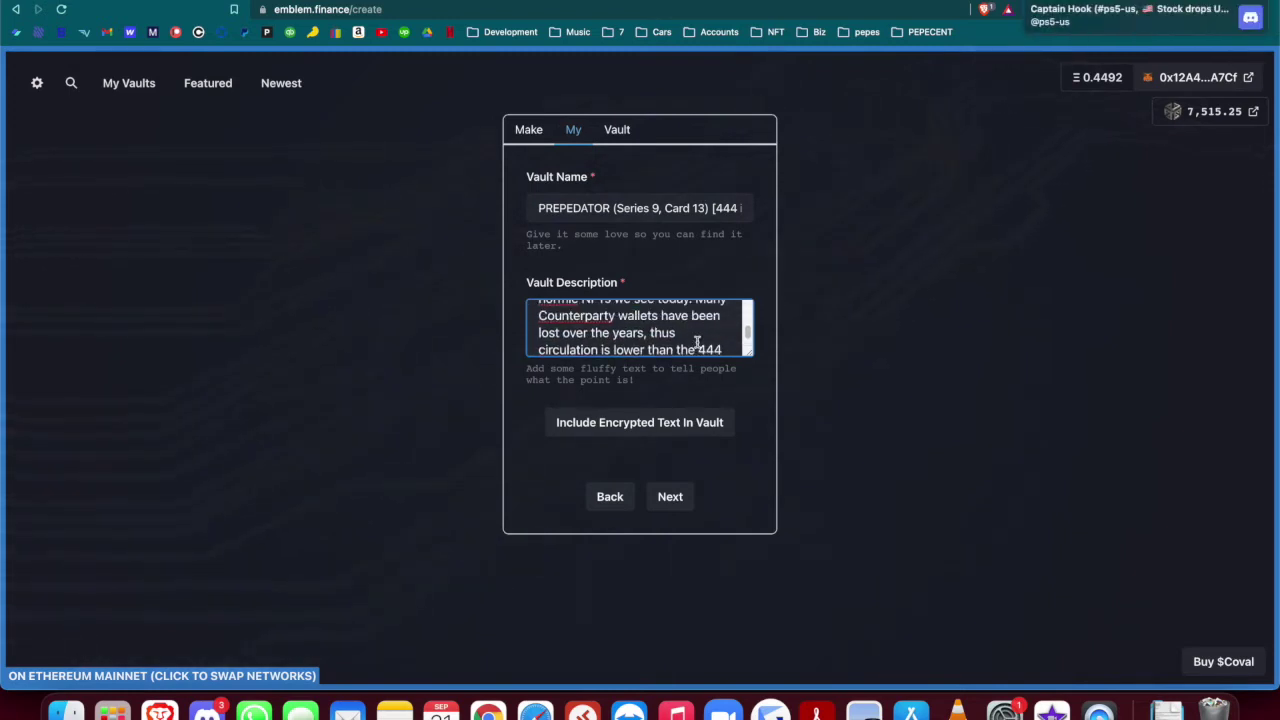
pyautogui.scroll(-1, 640, 340)
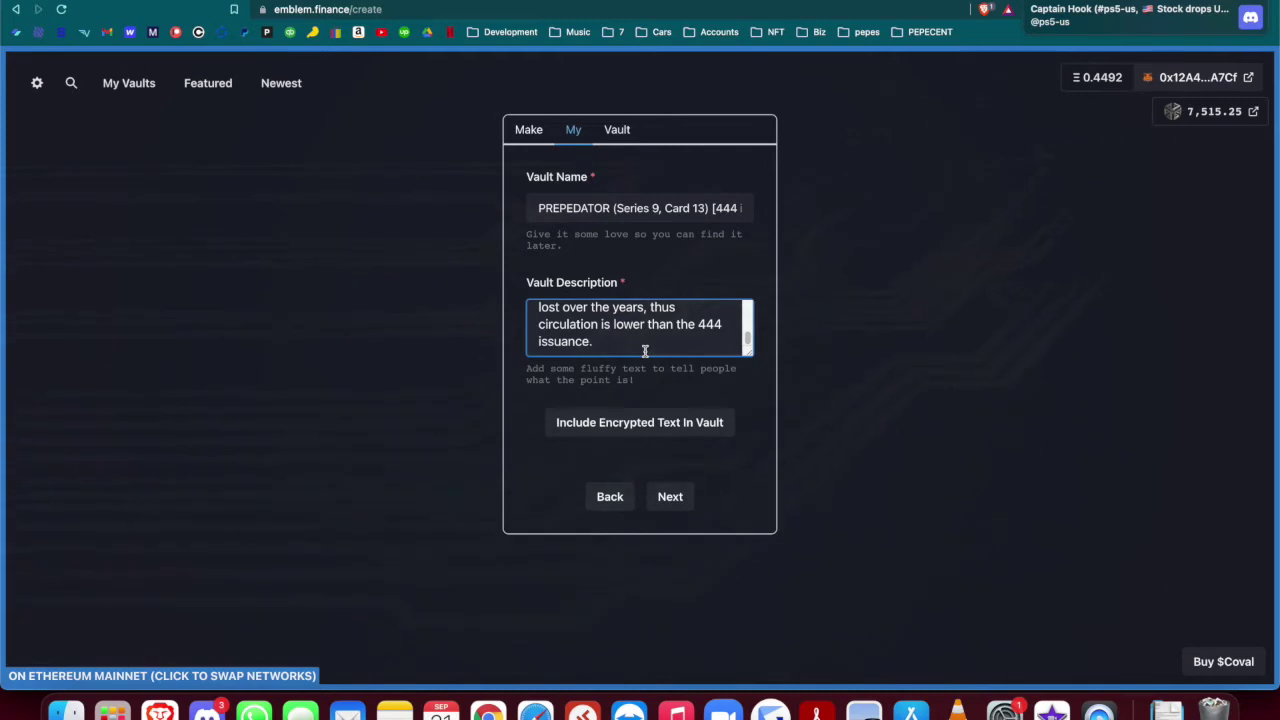
# Copy the PREPEDATOR card image address from Rare Pepe Wallet and use it as the Embed Display URL
pyautogui.click(678, 502)
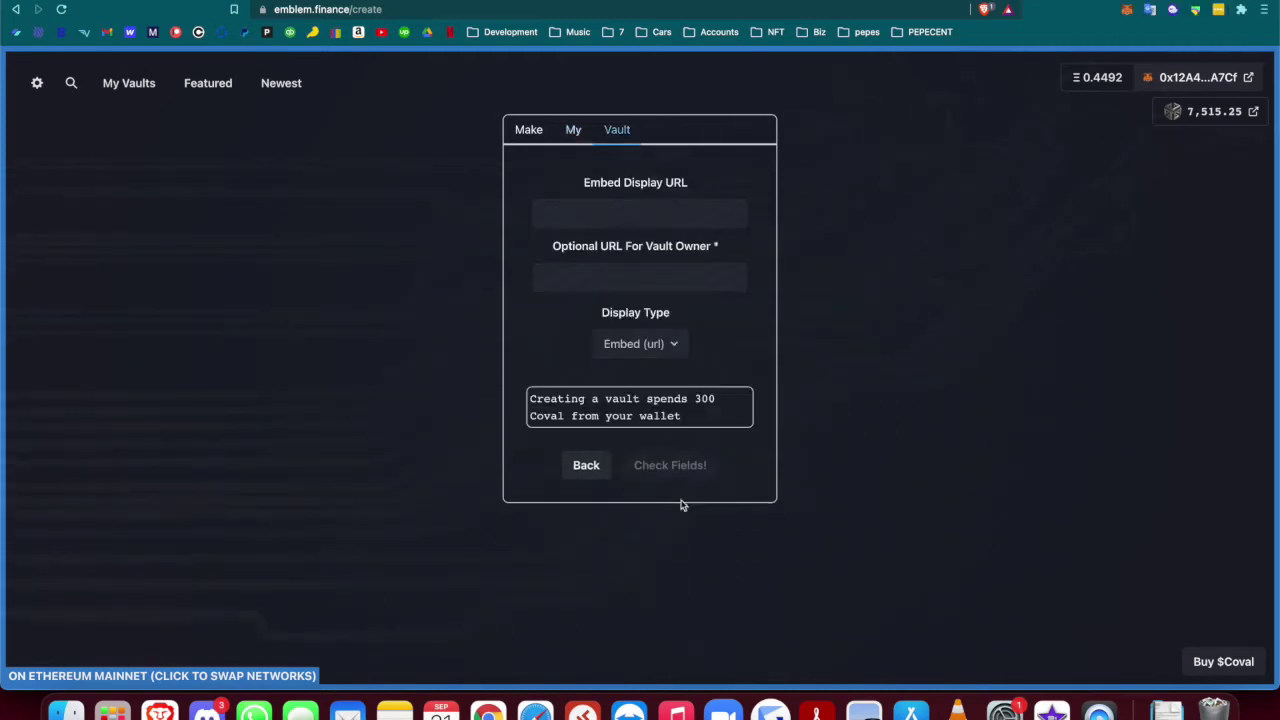
pyautogui.click(667, 208)
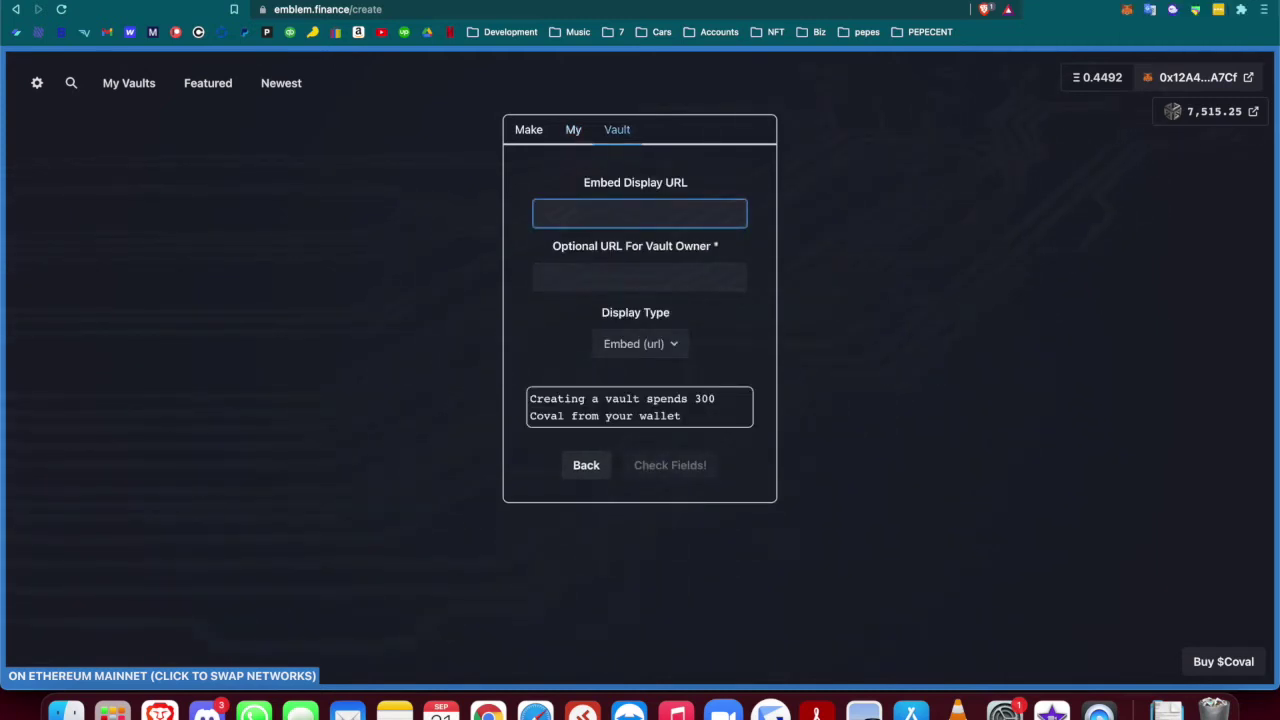
pyautogui.hotkey('ctrl', 'Tab')
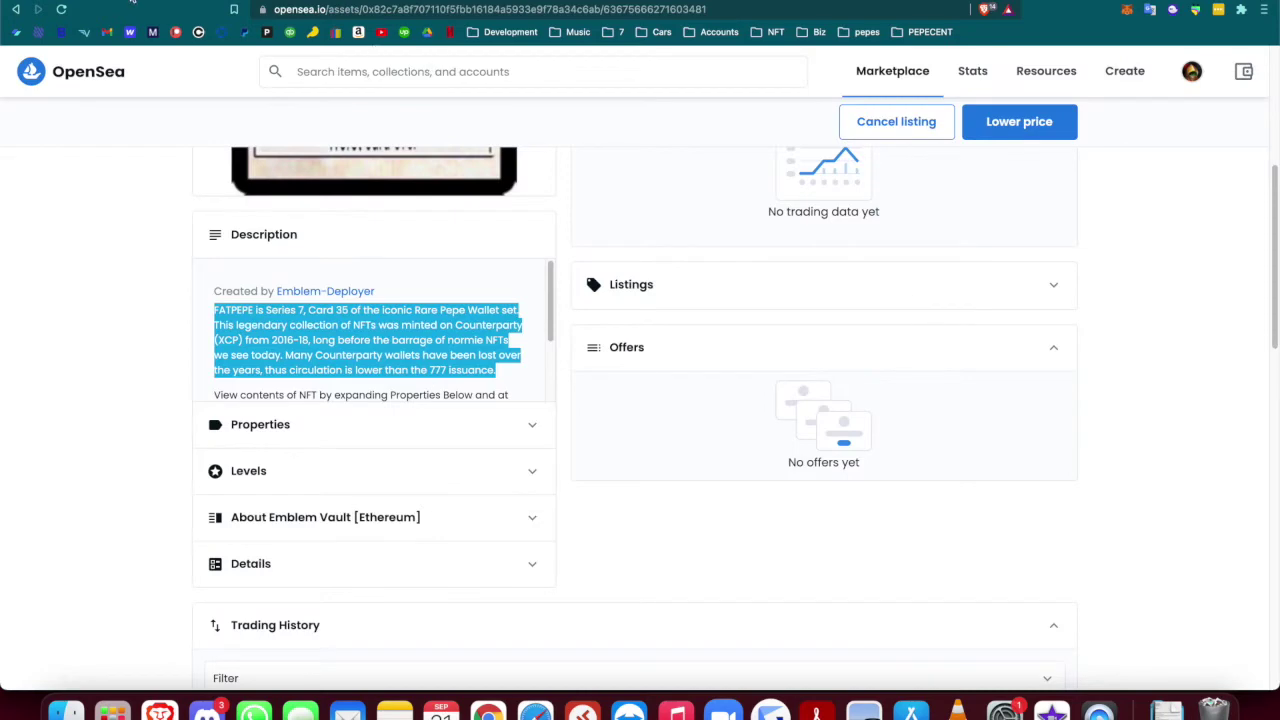
pyautogui.hotkey('ctrl', 'Tab')
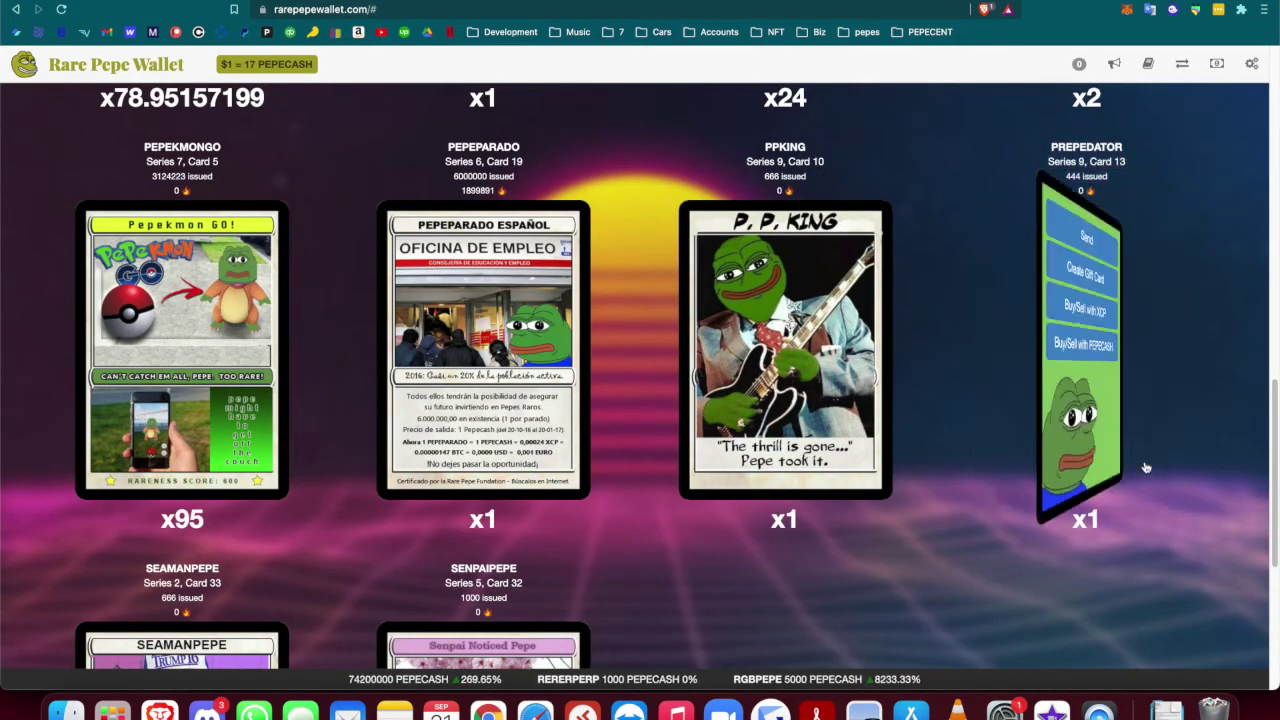
pyautogui.rightClick(1052, 379)
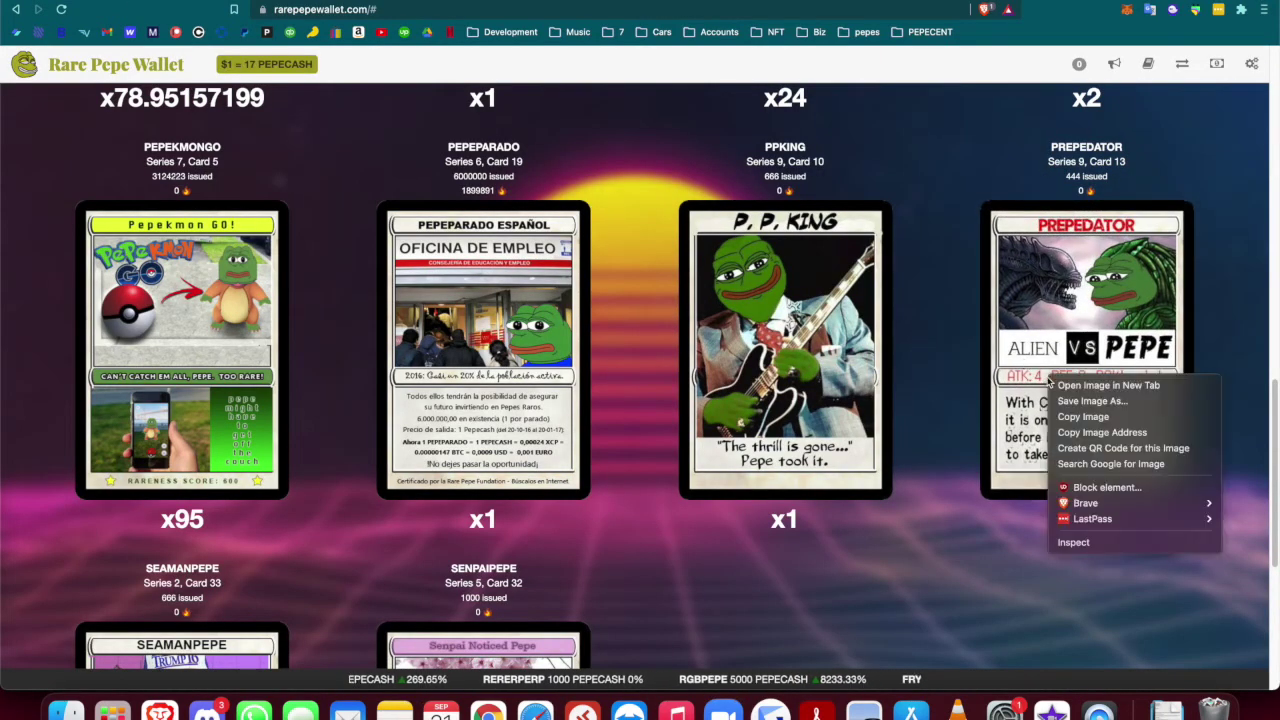
pyautogui.click(1075, 432)
pyautogui.hotkey('ctrl', 'Tab')
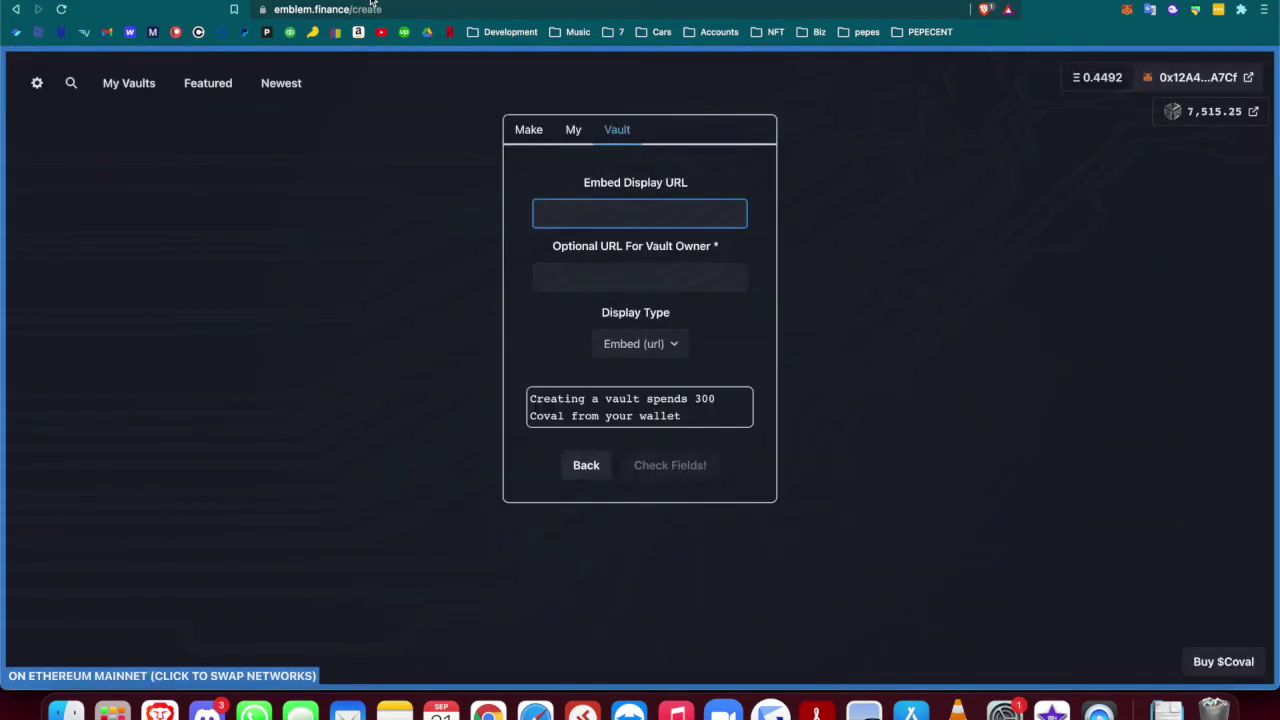
pyautogui.press('super+v')
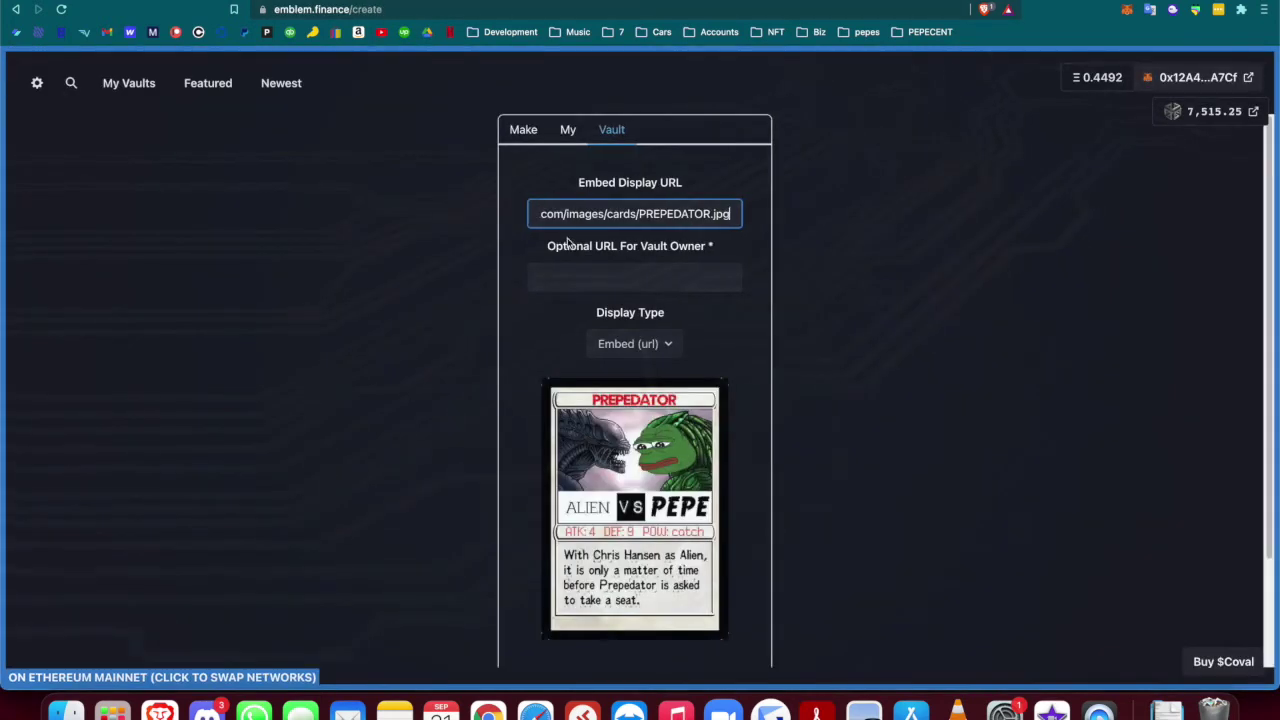
# Submit the vault, bringing up MetaMask's confirmation with a 0.031108 ETH gas fee
pyautogui.click(603, 278)
pyautogui.scroll(-3, 609, 491)
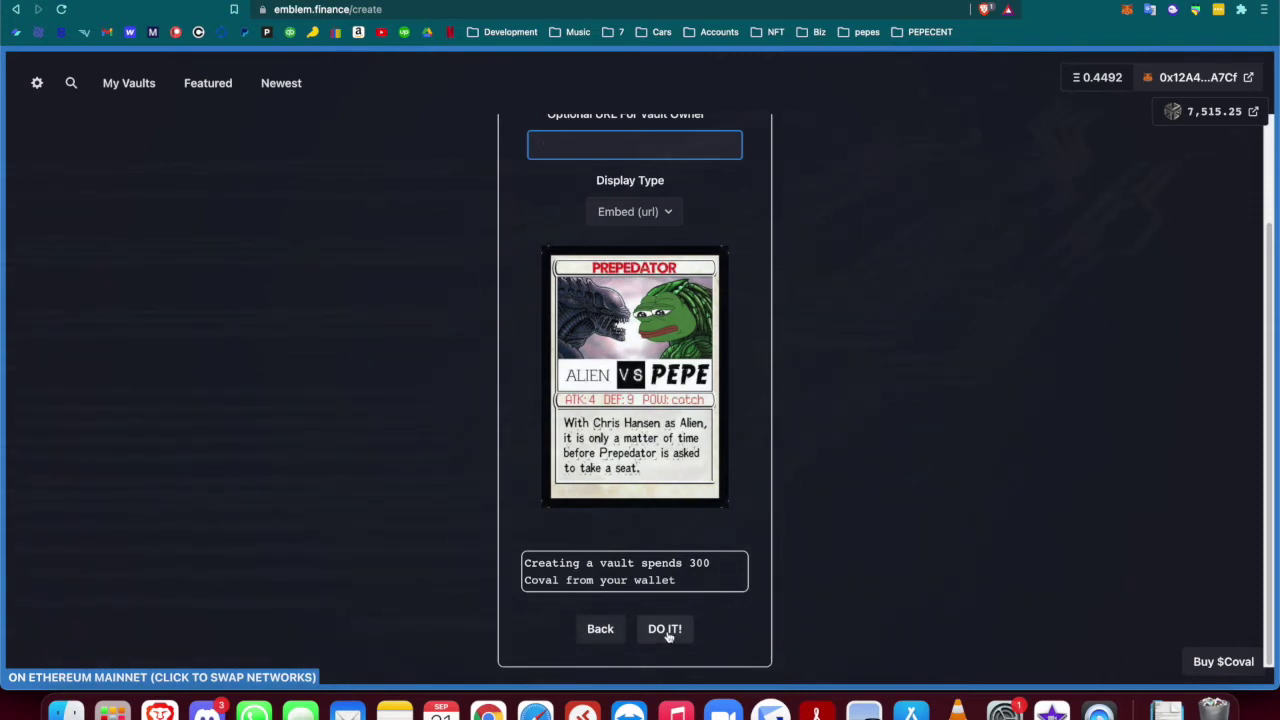
pyautogui.click(664, 629)
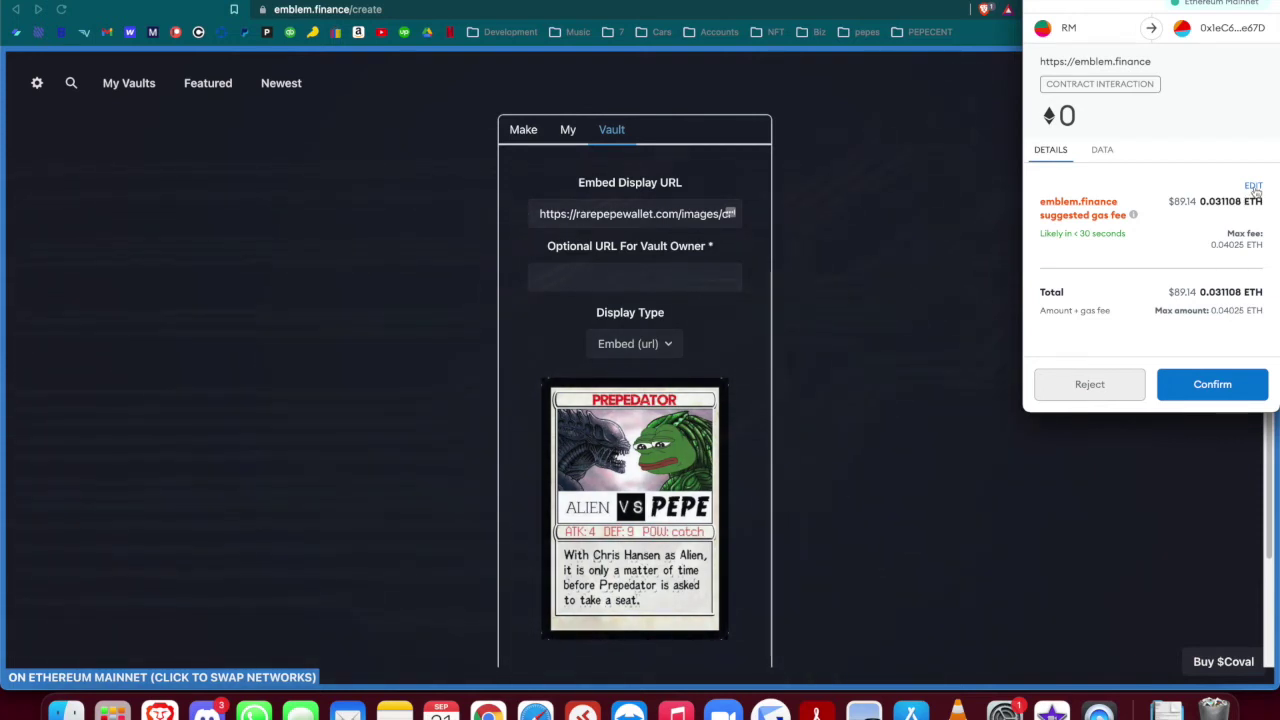
# Lower the MetaMask max fee from 95 to 58 GWEI and confirm the vault creation transaction
pyautogui.click(1254, 190)
pyautogui.scroll(-2, 1090, 321)
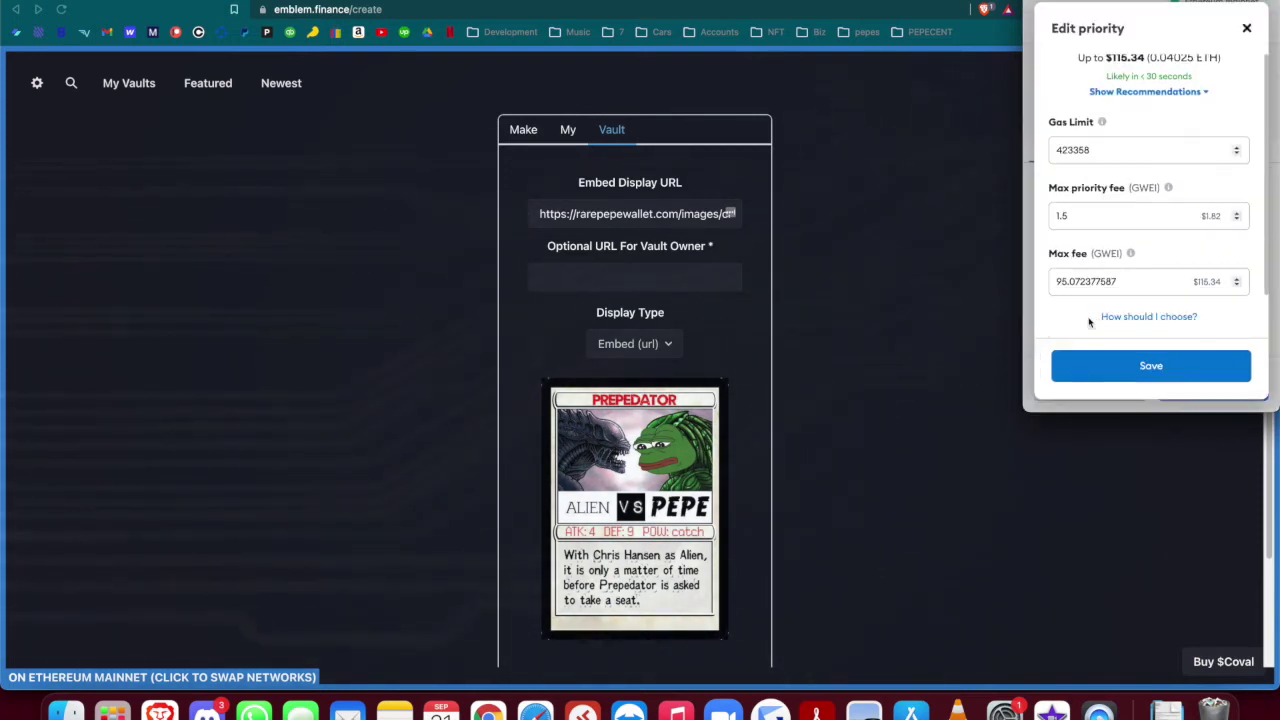
pyautogui.moveTo(1068, 281); pyautogui.dragTo(1032, 281)
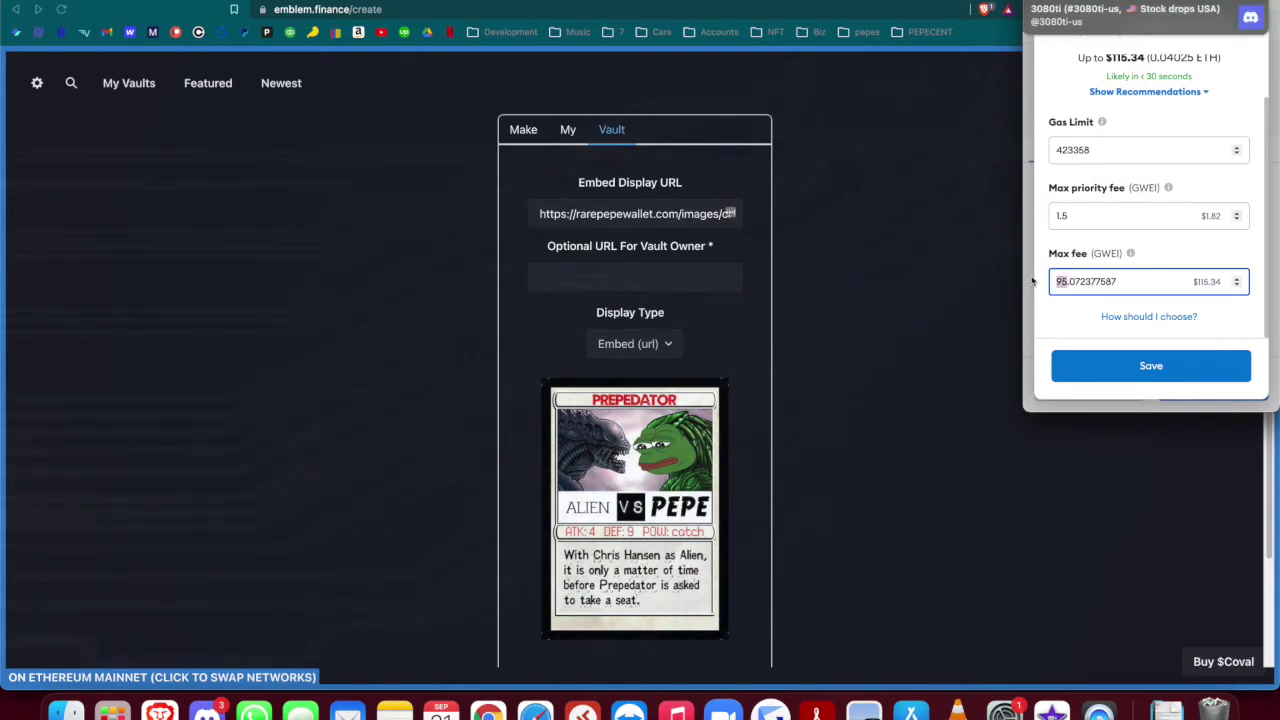
pyautogui.write('58')
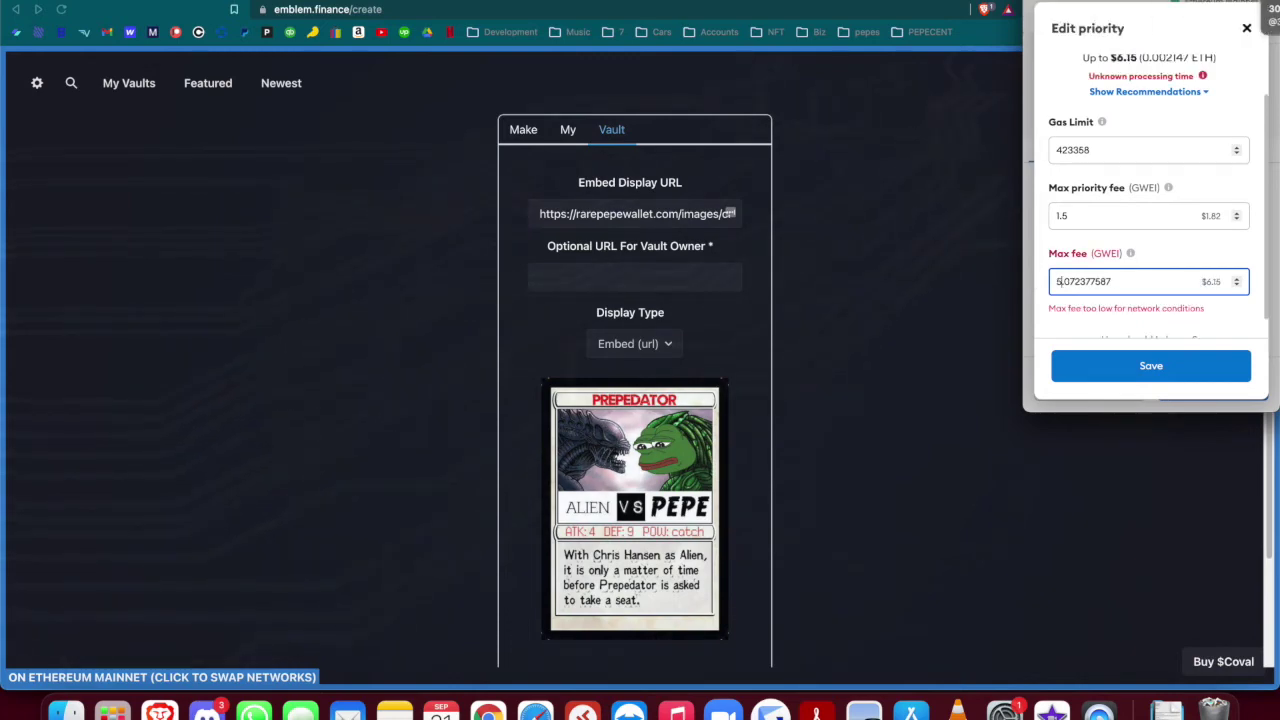
pyautogui.click(1151, 366)
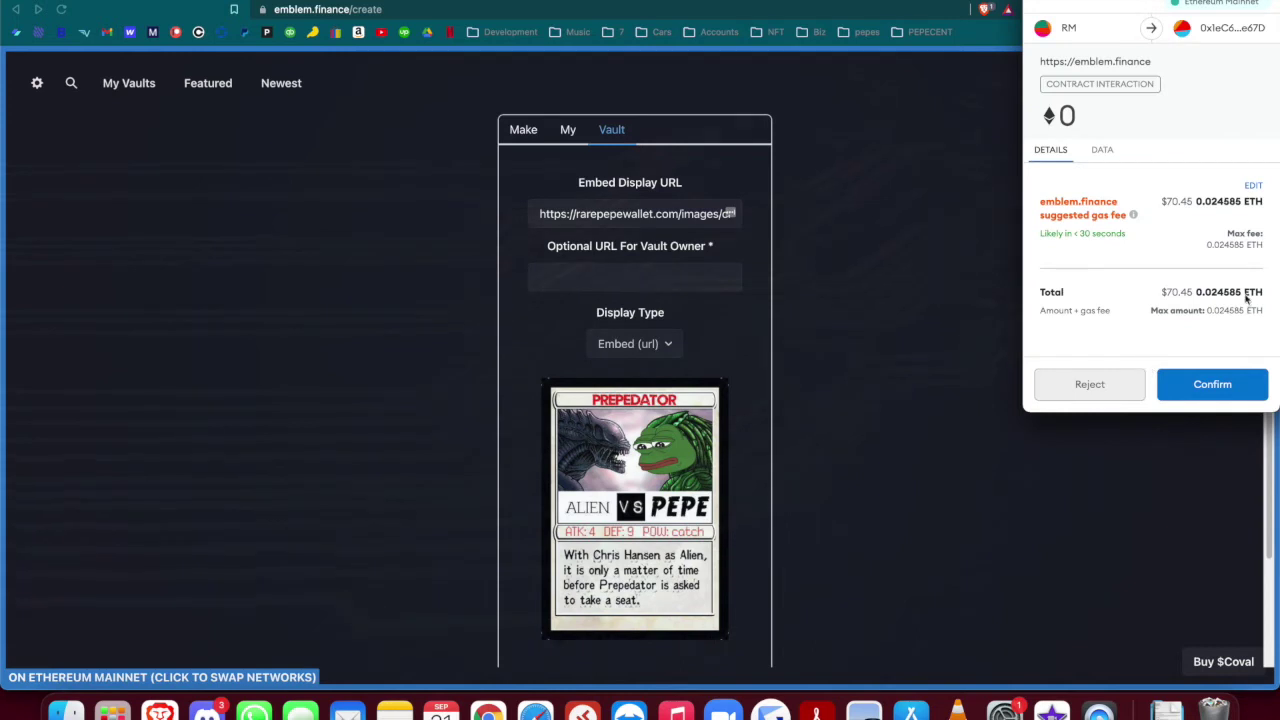
pyautogui.click(1201, 386)
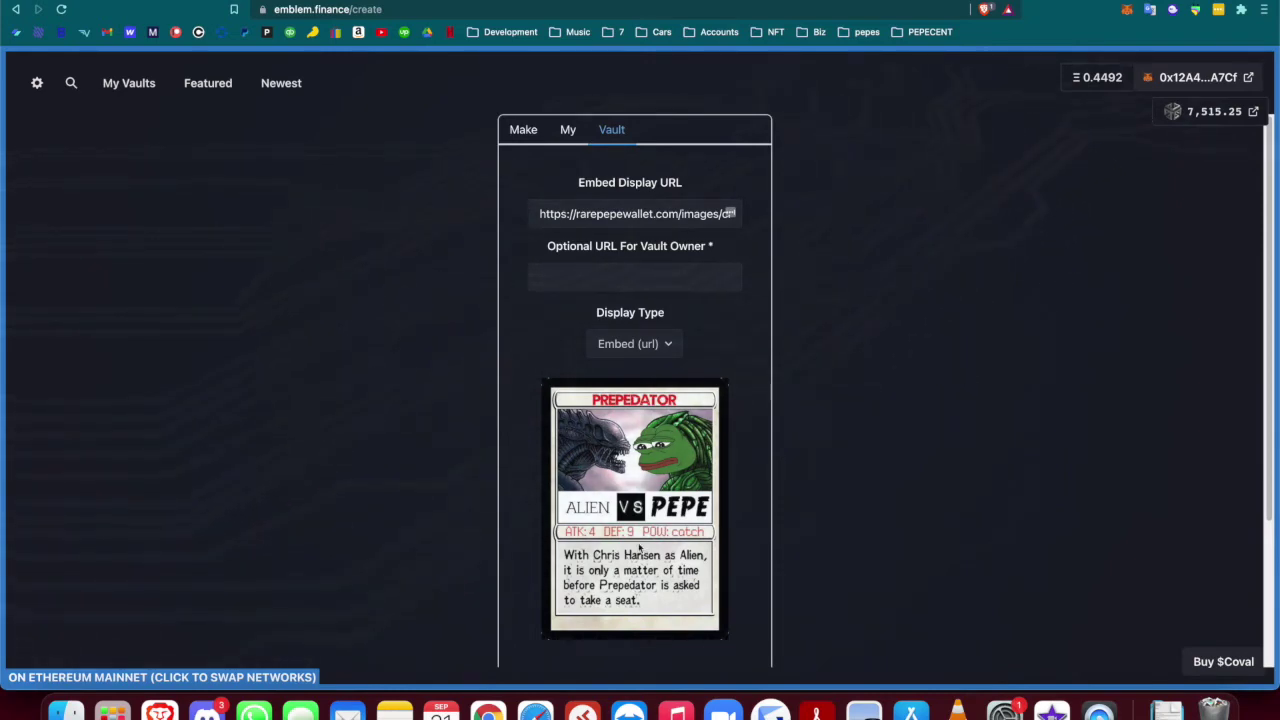
# Scroll through the newly created, empty PREPEDATOR vault page
pyautogui.scroll(-3, 688, 500)
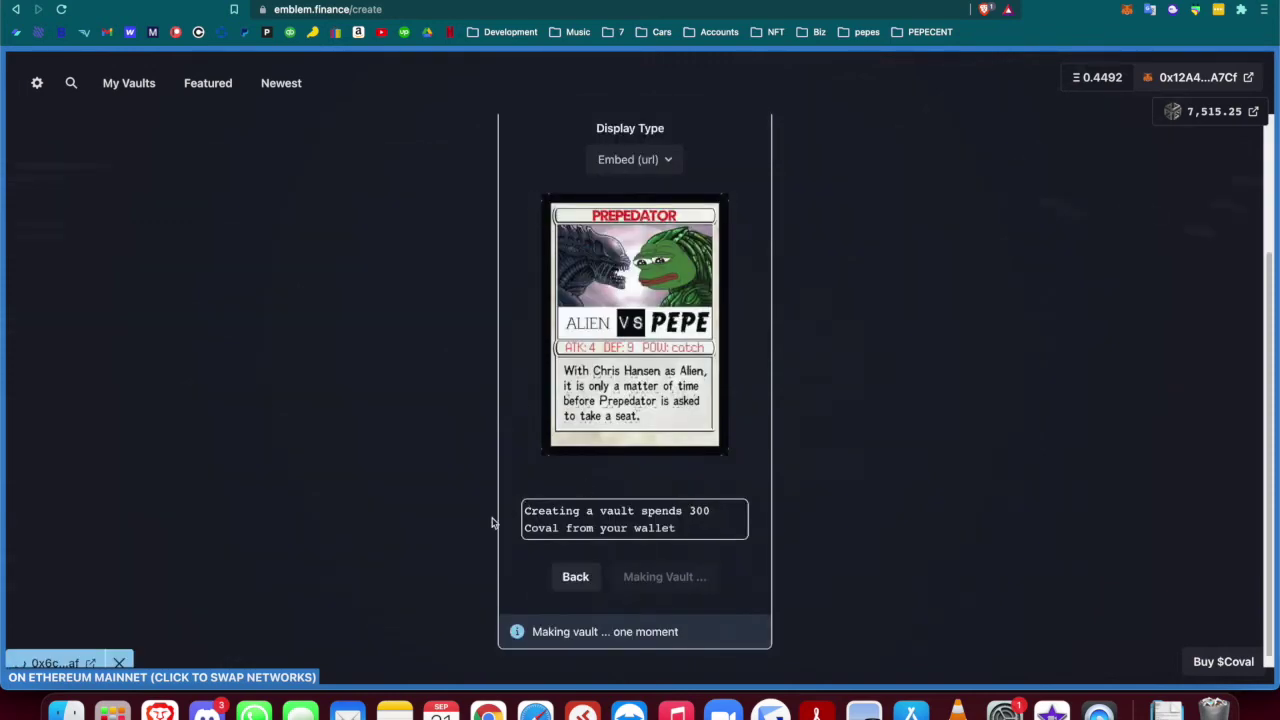
pyautogui.scroll(3, 500, 520)
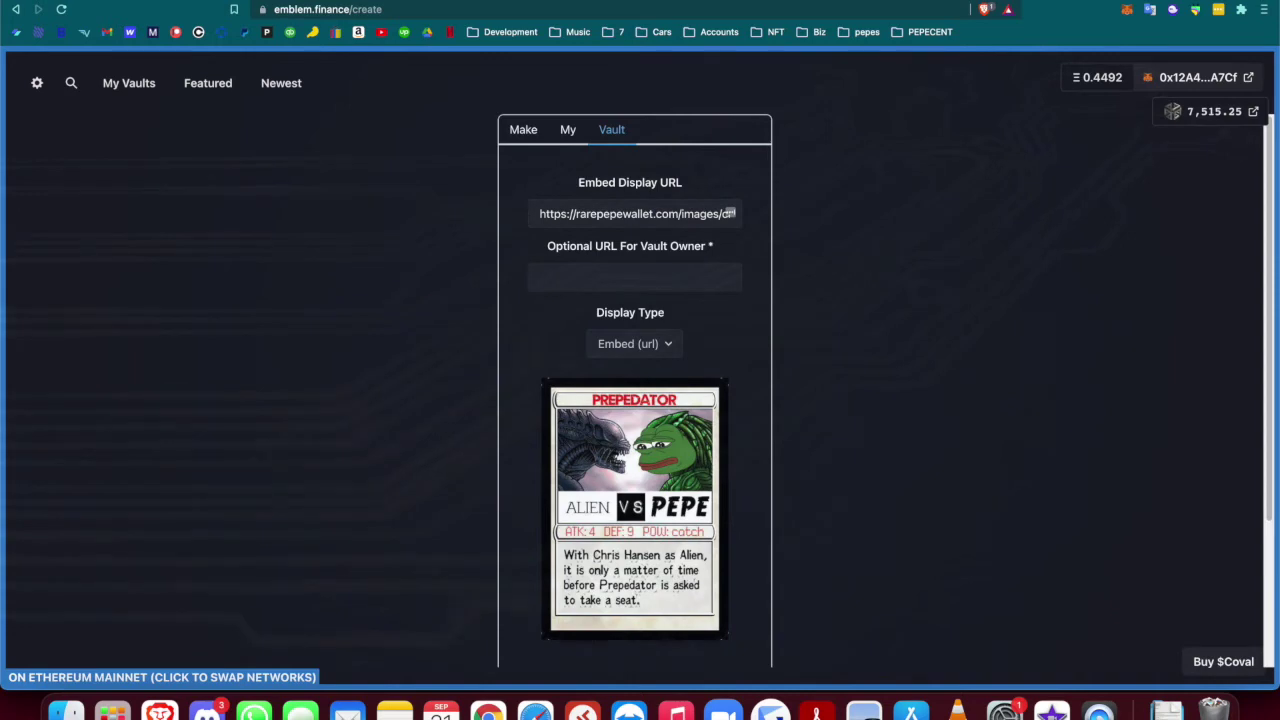
pyautogui.moveTo(722, 17)
pyautogui.scroll(-4, 548, 527)
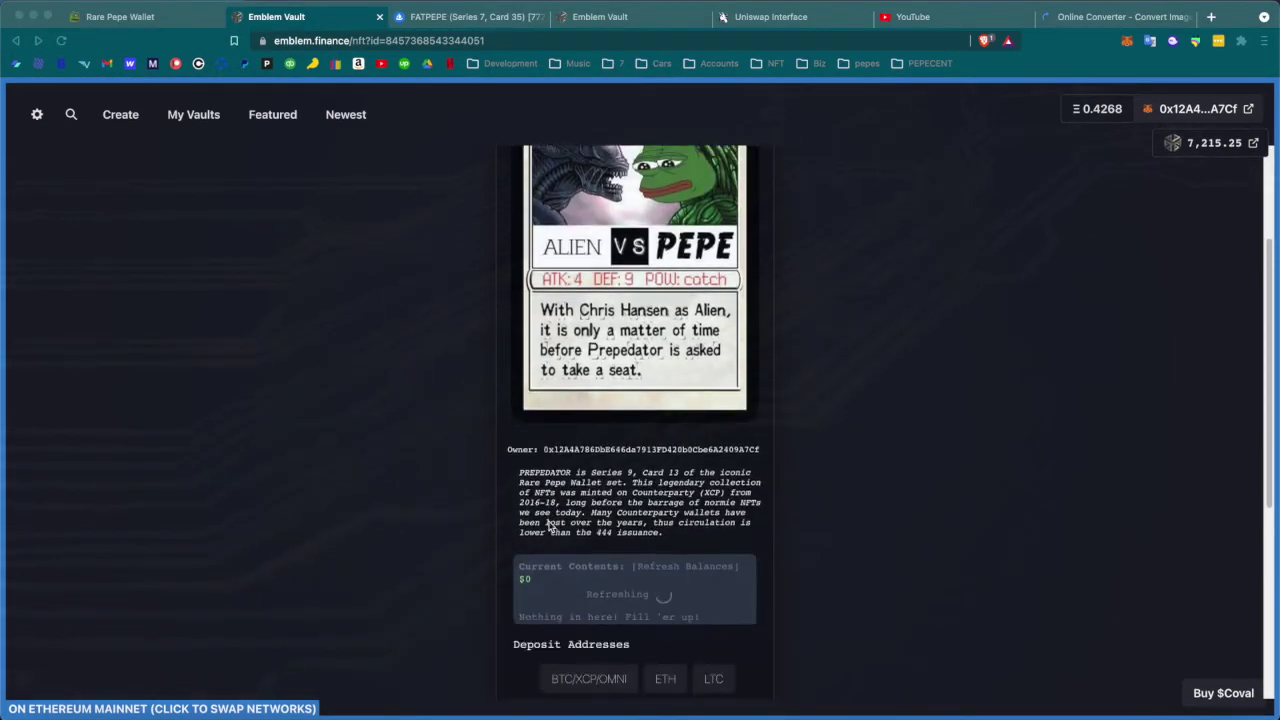
pyautogui.scroll(2, 548, 527)
pyautogui.scroll(2, 548, 527)
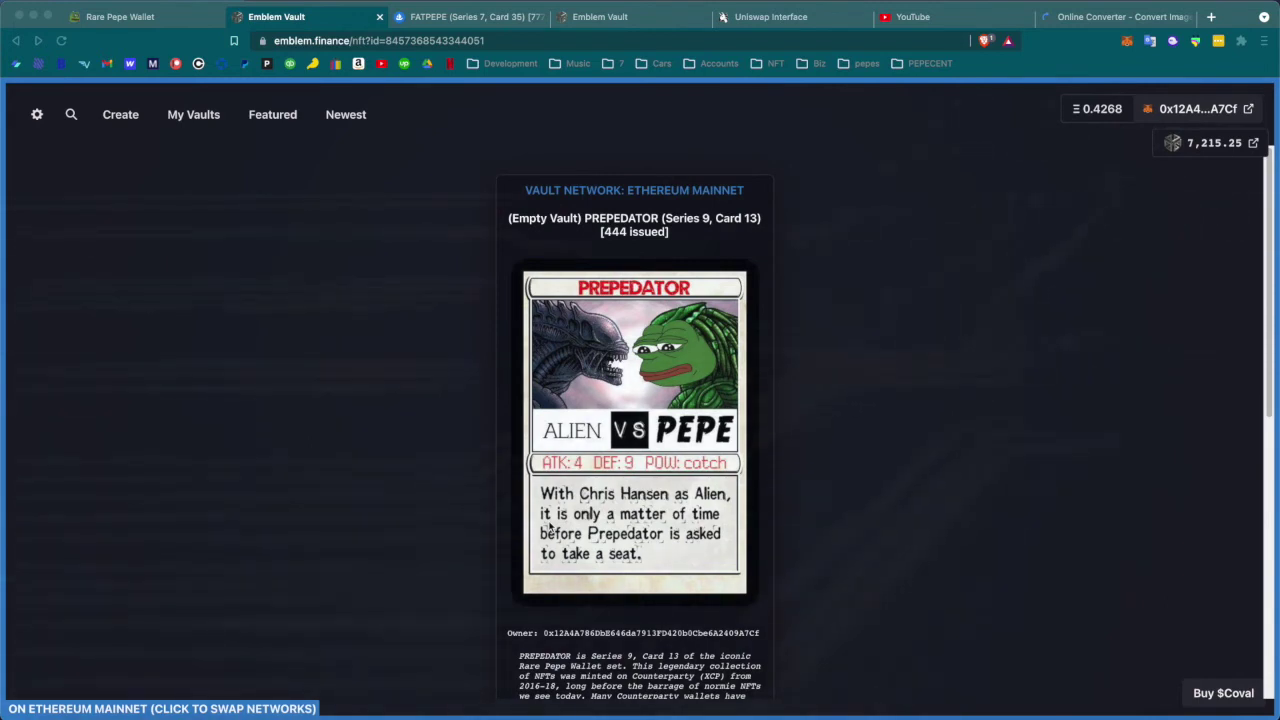
pyautogui.scroll(-3, 663, 568)
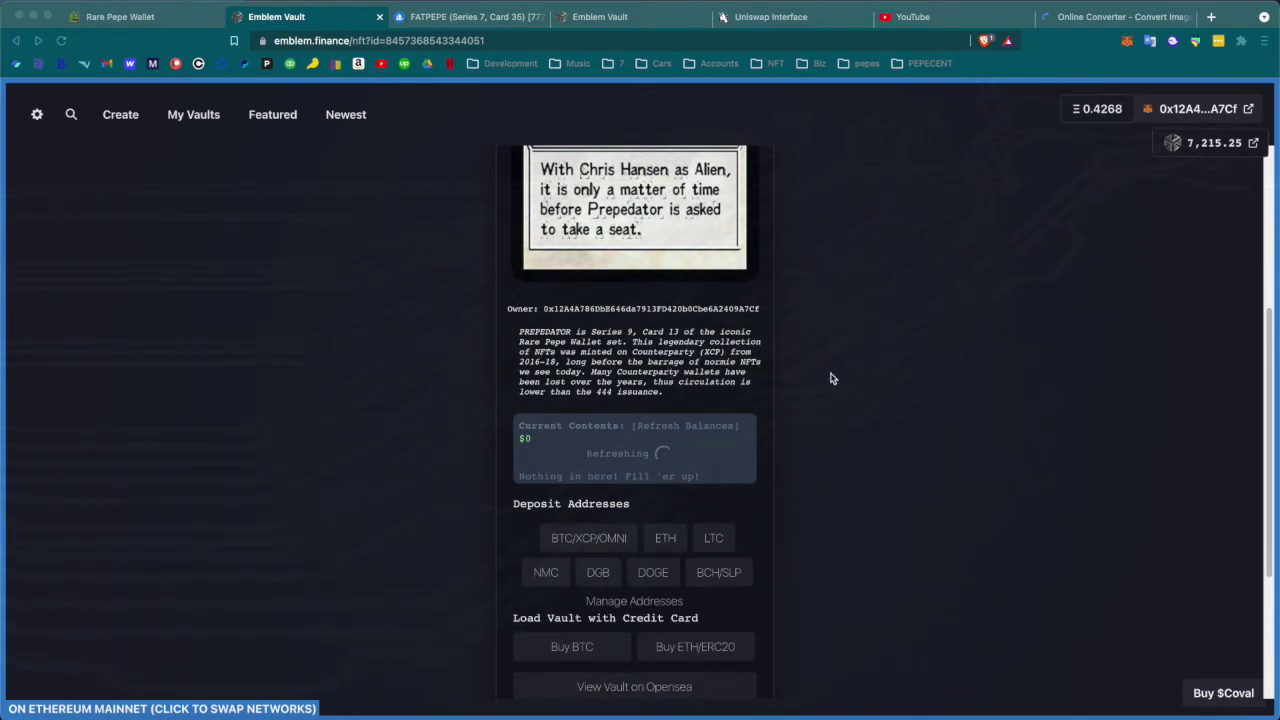
pyautogui.scroll(3, 830, 378)
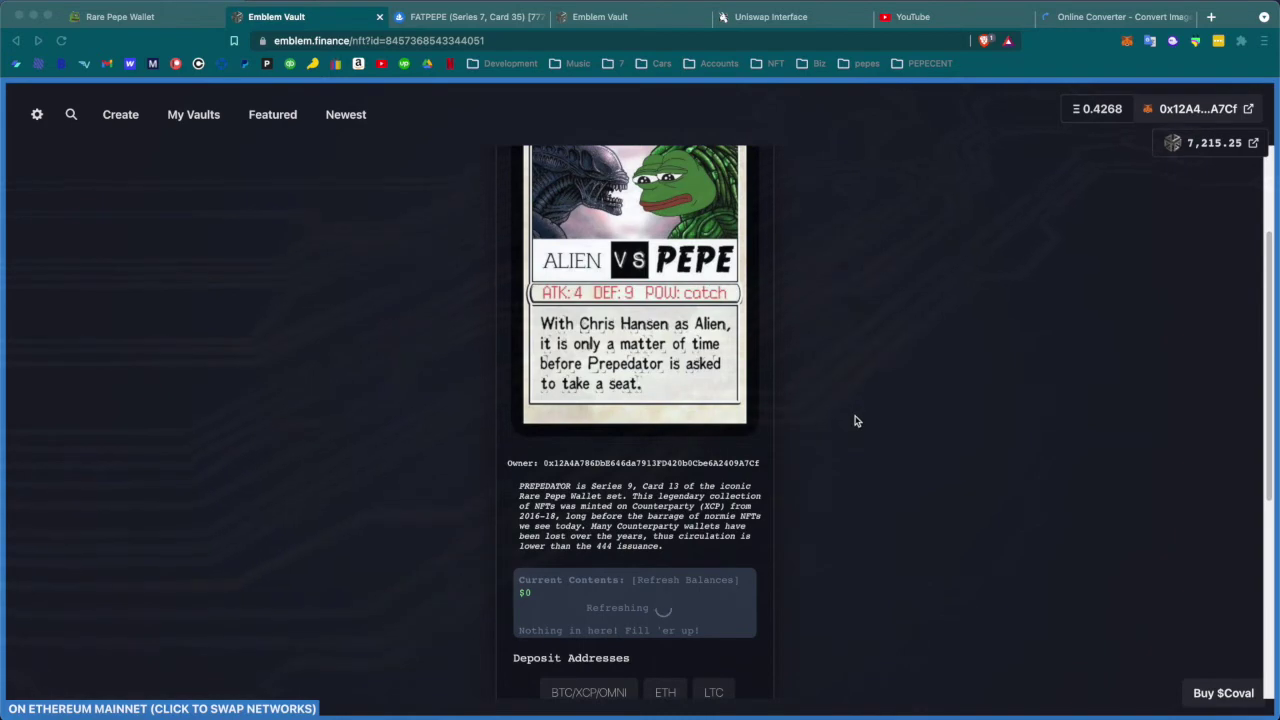
# Start a send of the PREPEDATOR card in Rare Pepe Wallet, then return to the vault page
pyautogui.click(146, 20)
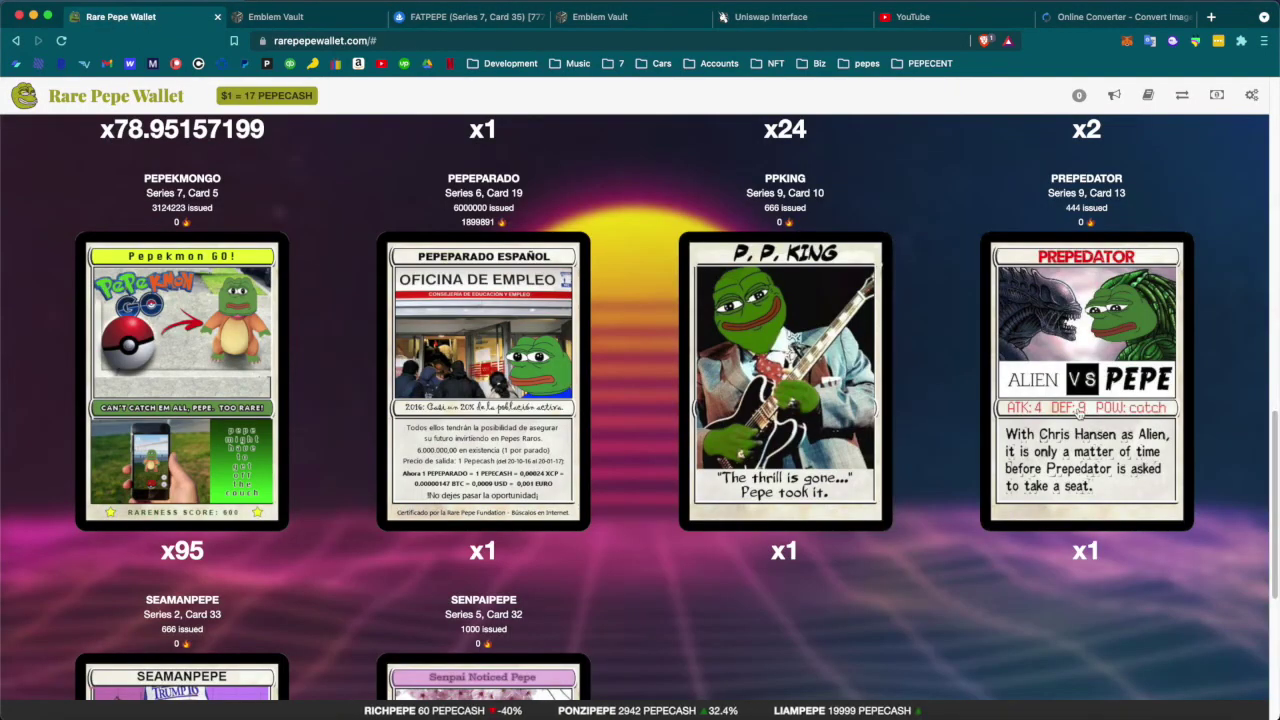
pyautogui.click(1078, 411)
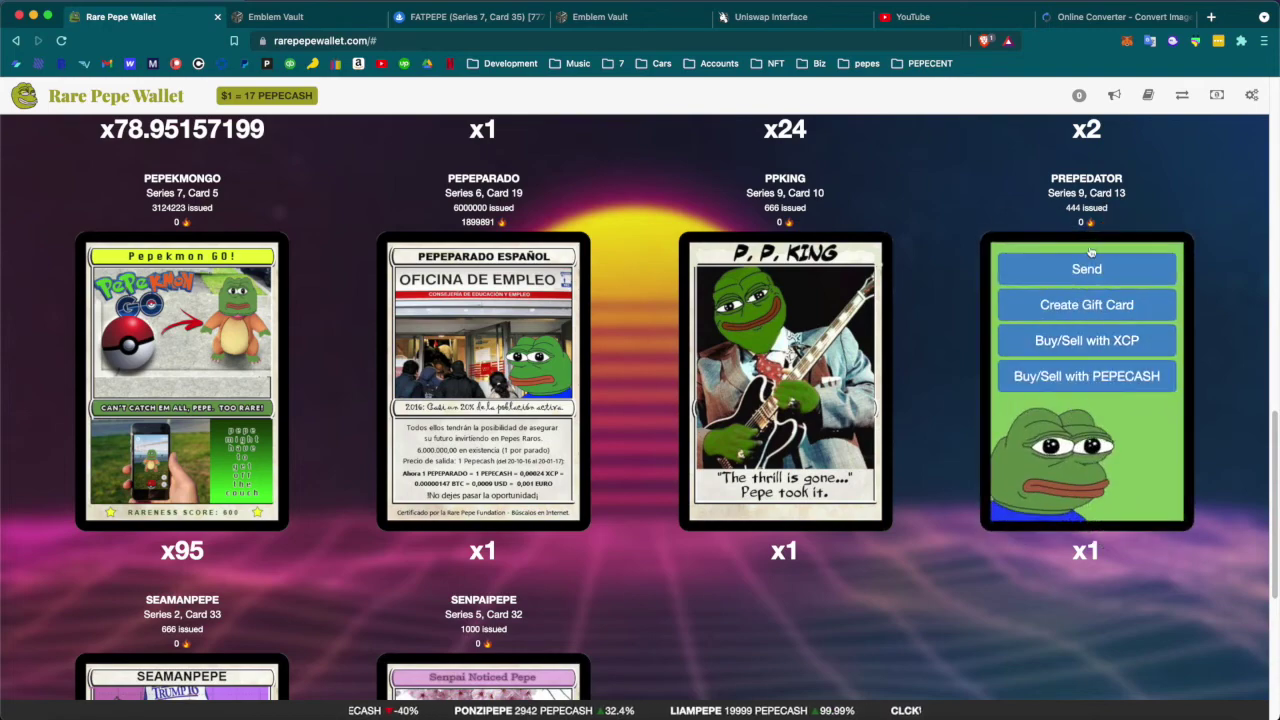
pyautogui.click(1031, 260)
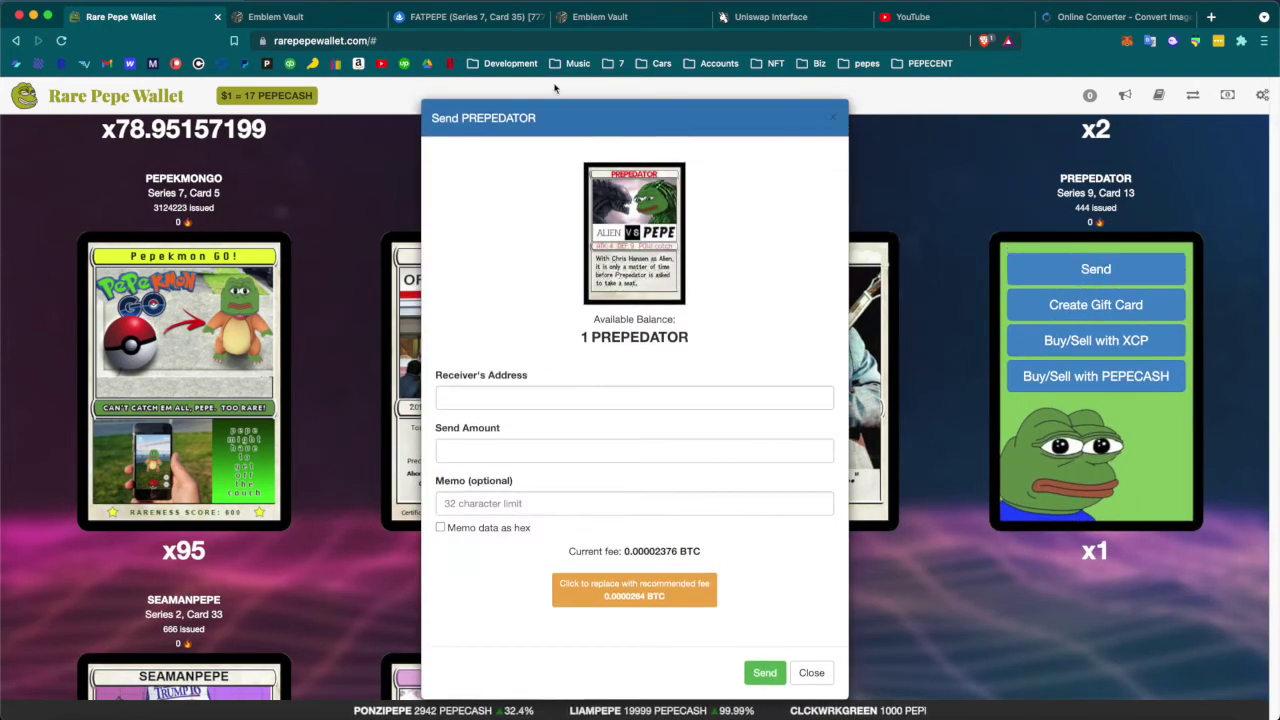
pyautogui.click(326, 15)
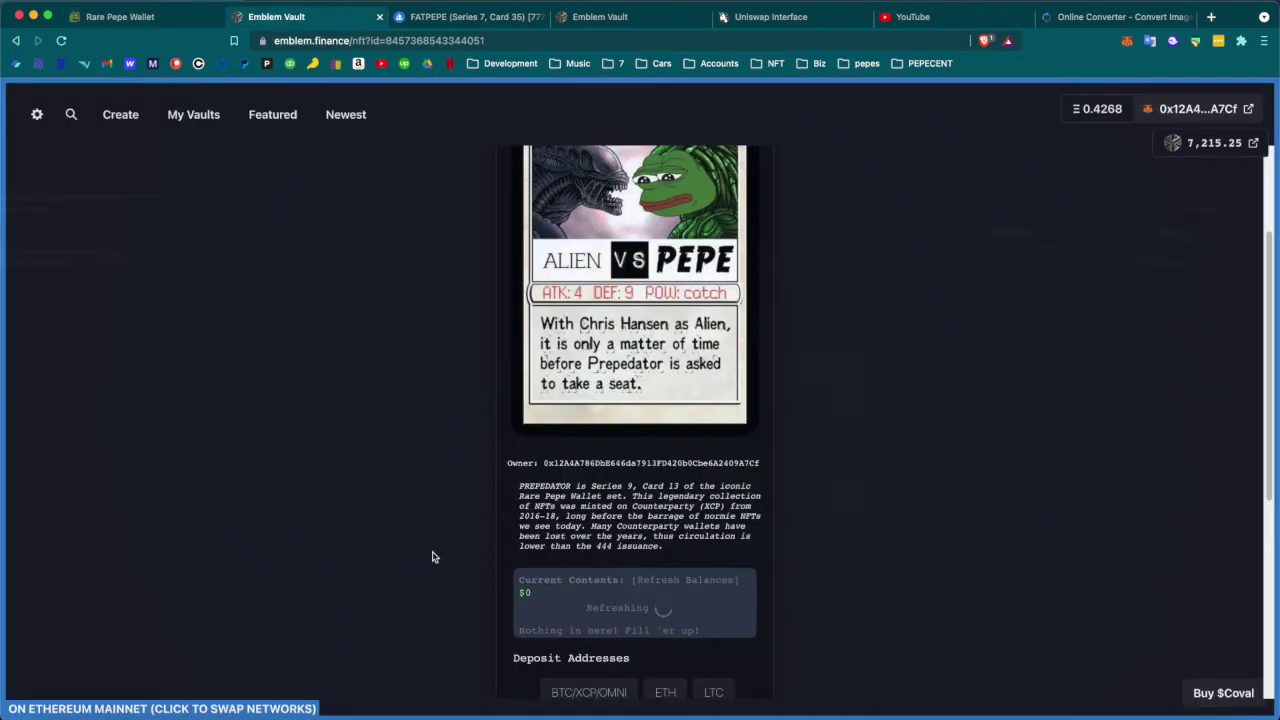
# Copy the vault's BTC/XCP/OMNI deposit address
pyautogui.scroll(-5, 437, 557)
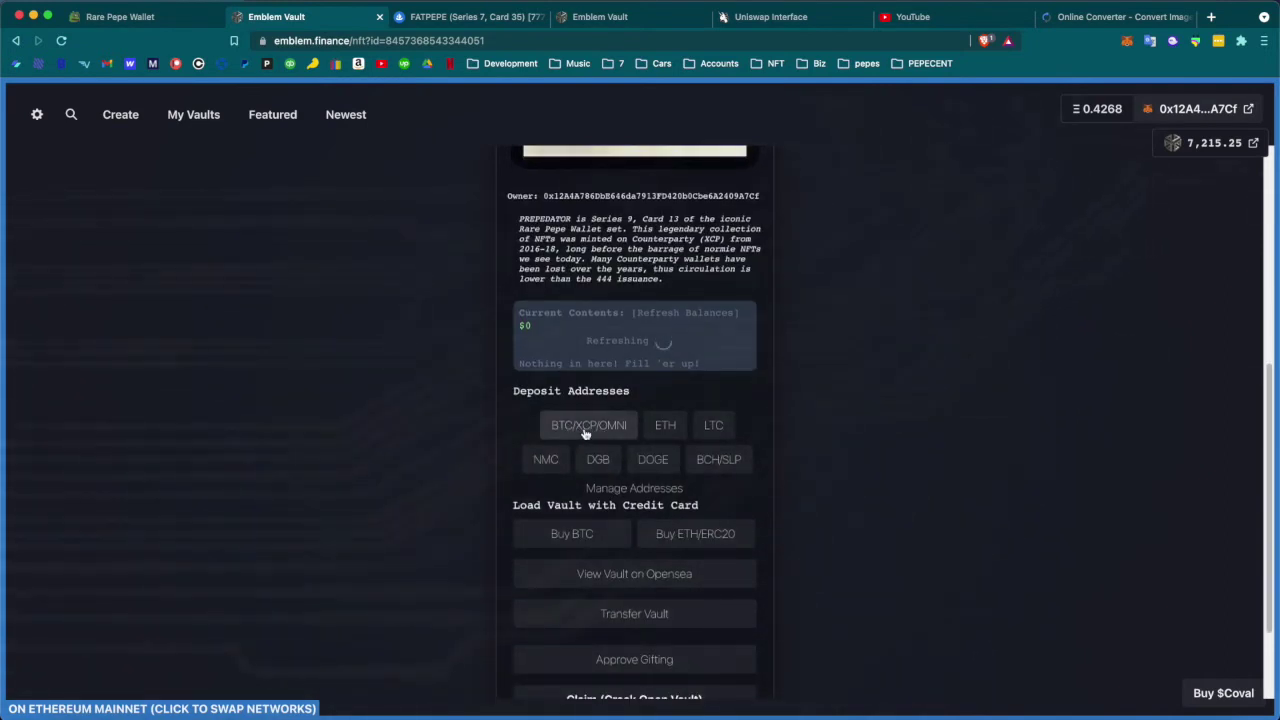
pyautogui.click(586, 432)
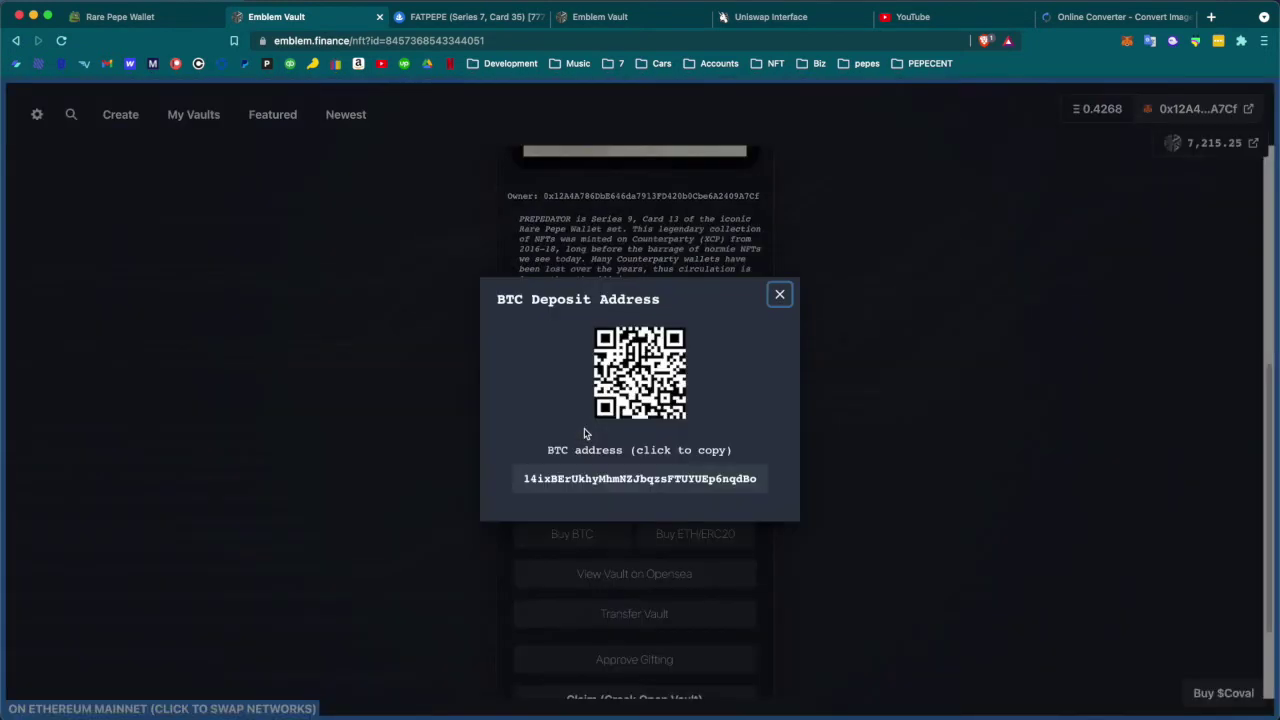
pyautogui.click(591, 484)
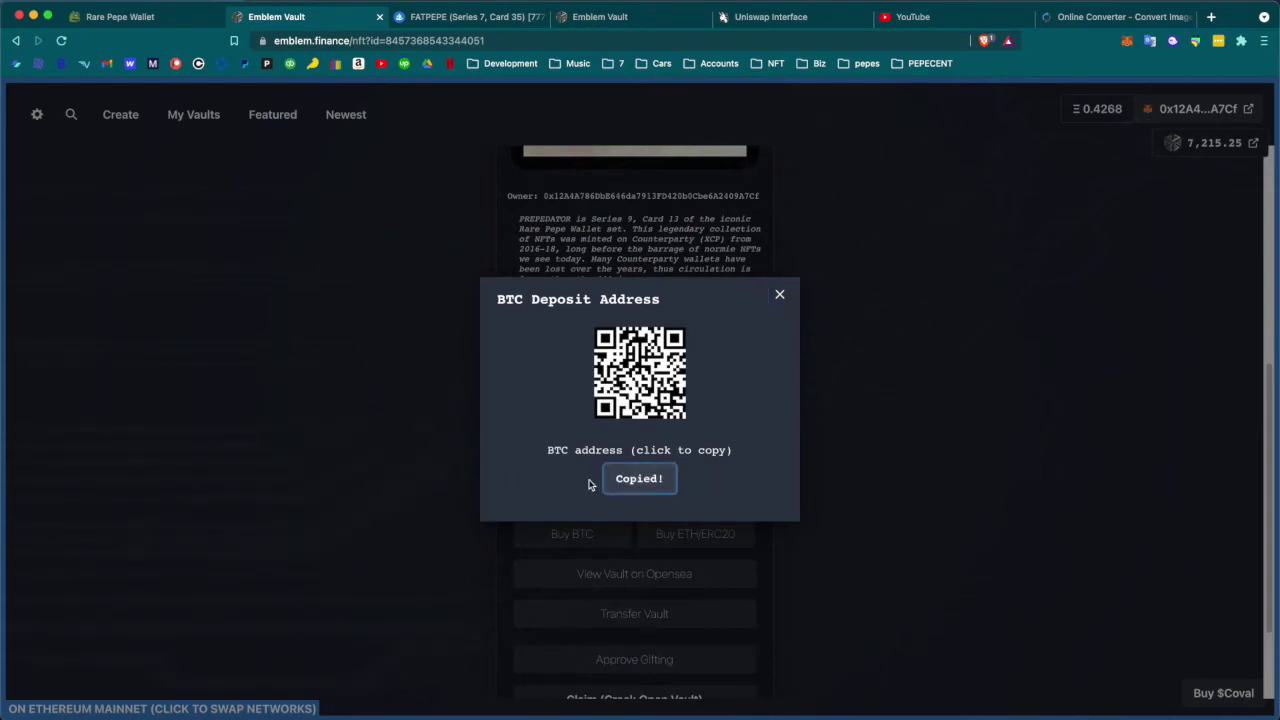
# Send 1 PREPEDATOR to the copied vault address and view the transaction in a block explorer
pyautogui.click(186, 20)
pyautogui.click(484, 403)
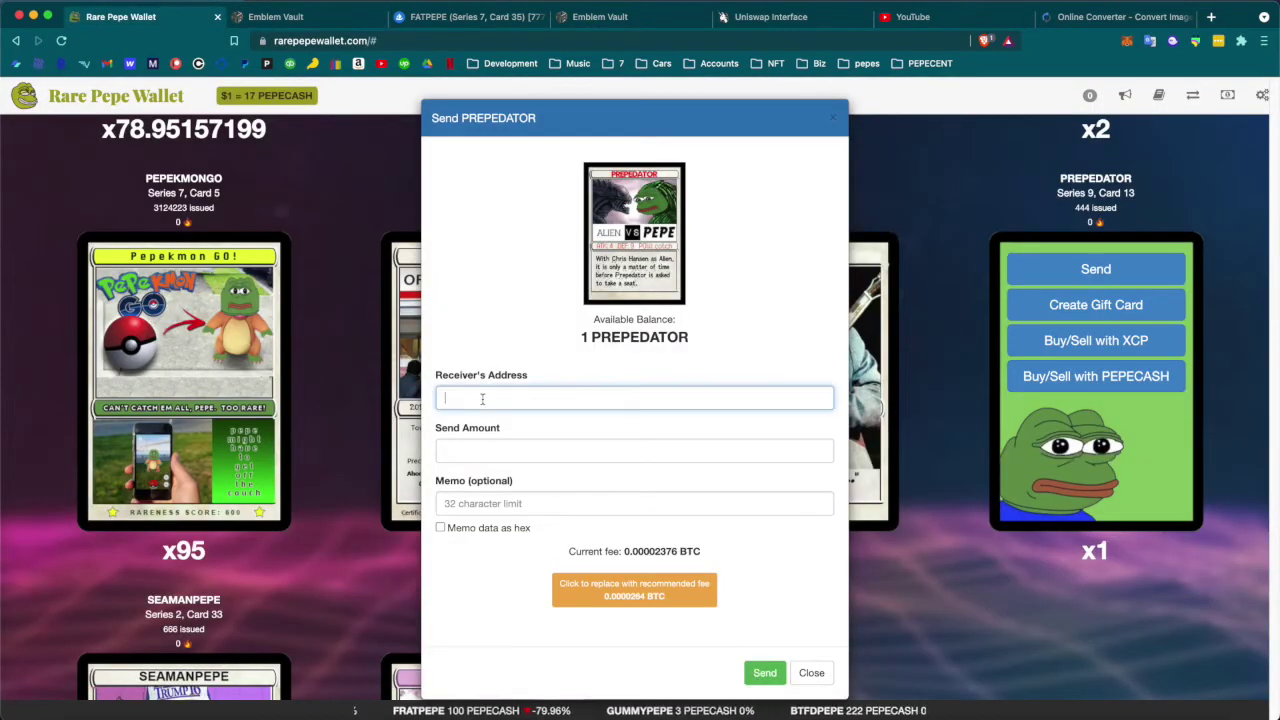
pyautogui.write('14ixBErUkhyMhmNZJbqzsFTUYUEp6nqdBo')
pyautogui.click(494, 450)
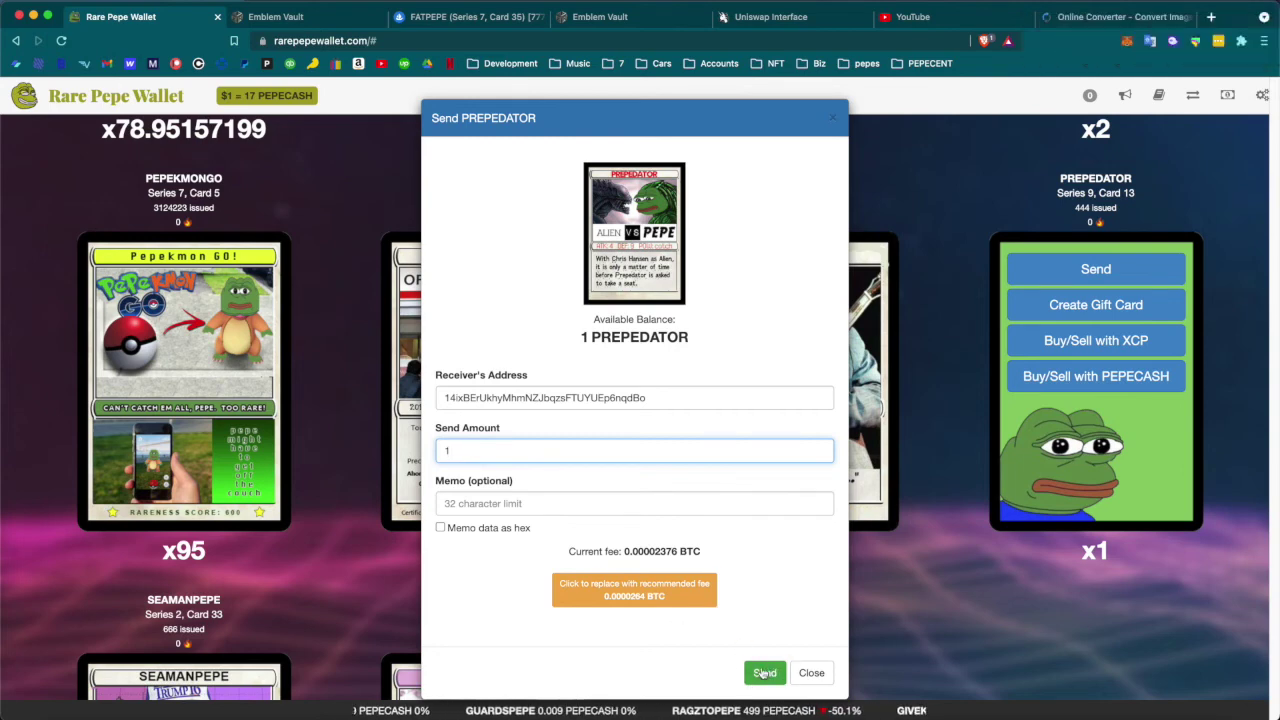
pyautogui.click(764, 673)
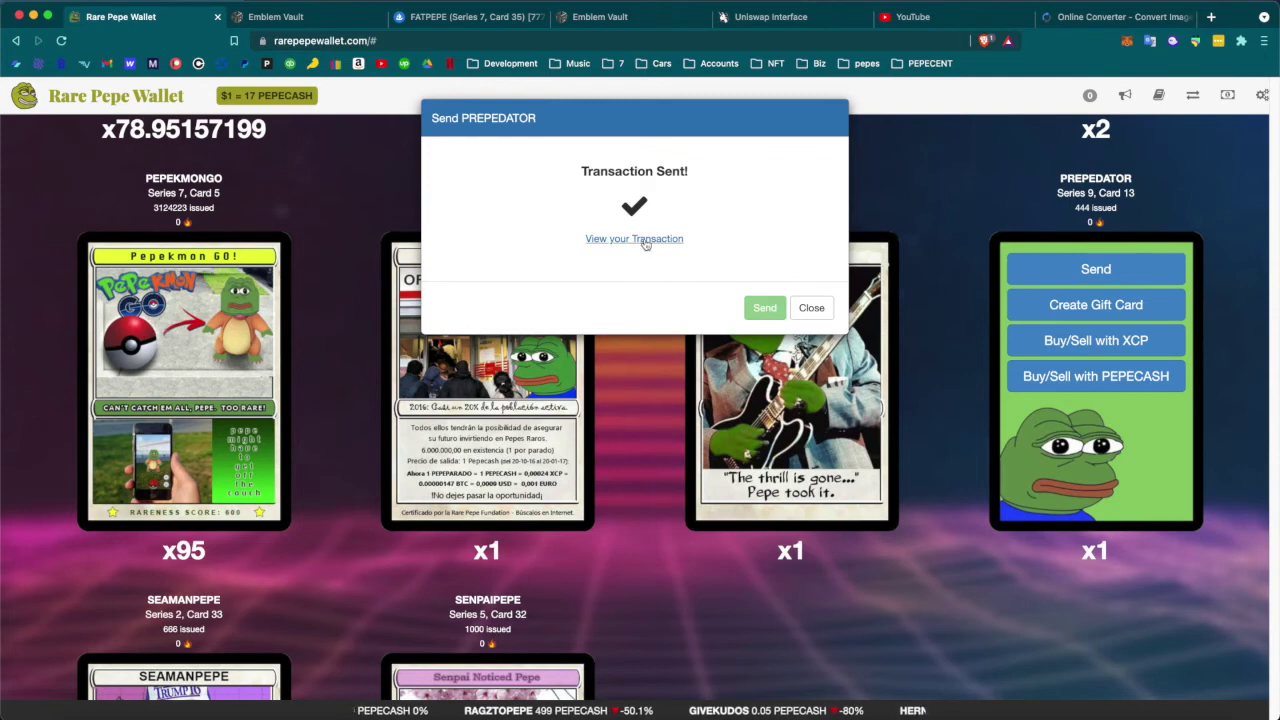
pyautogui.click(643, 239)
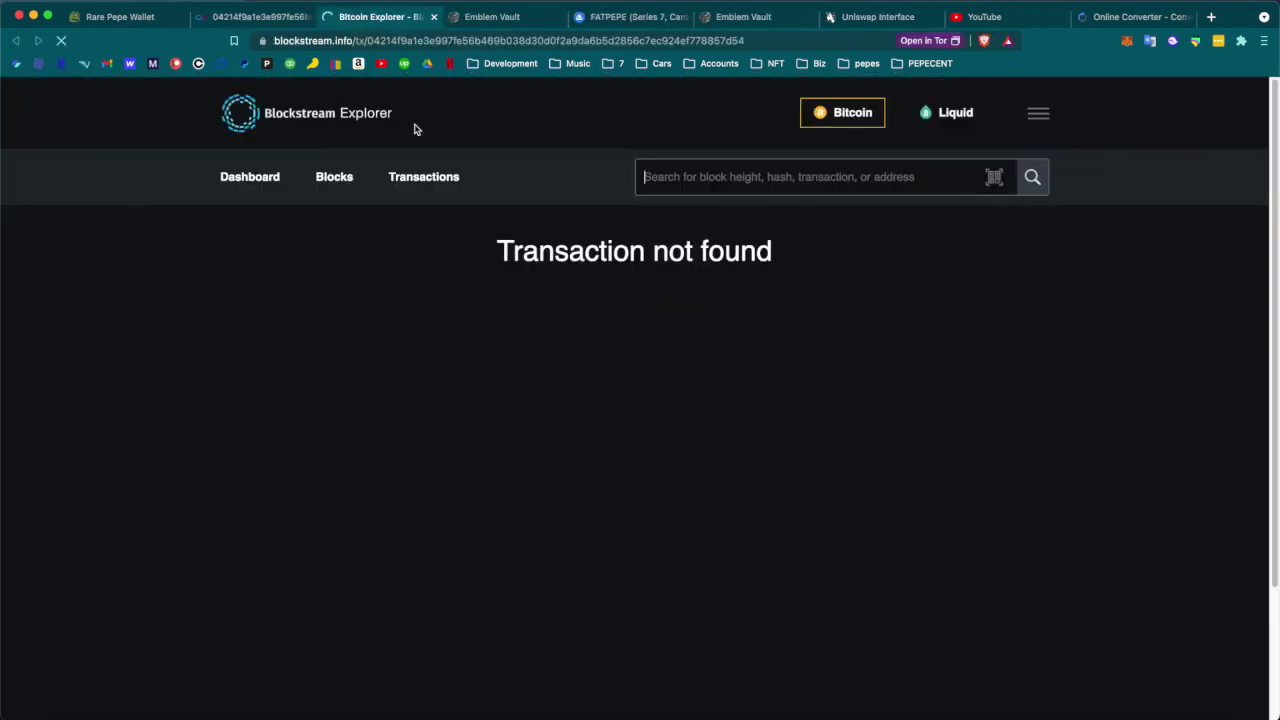
# Reload Blockstream until the unconfirmed transfer appears, then go back to the wallet's confirmation
pyautogui.press('super+r')
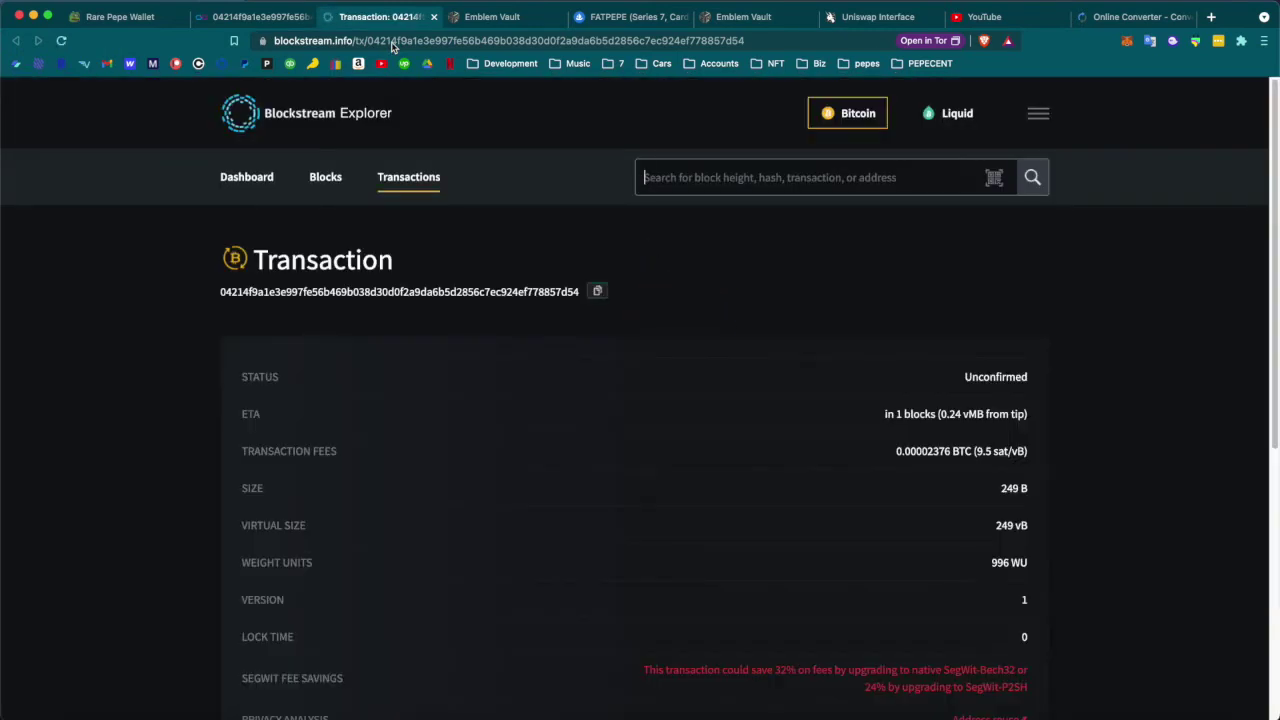
pyautogui.click(95, 20)
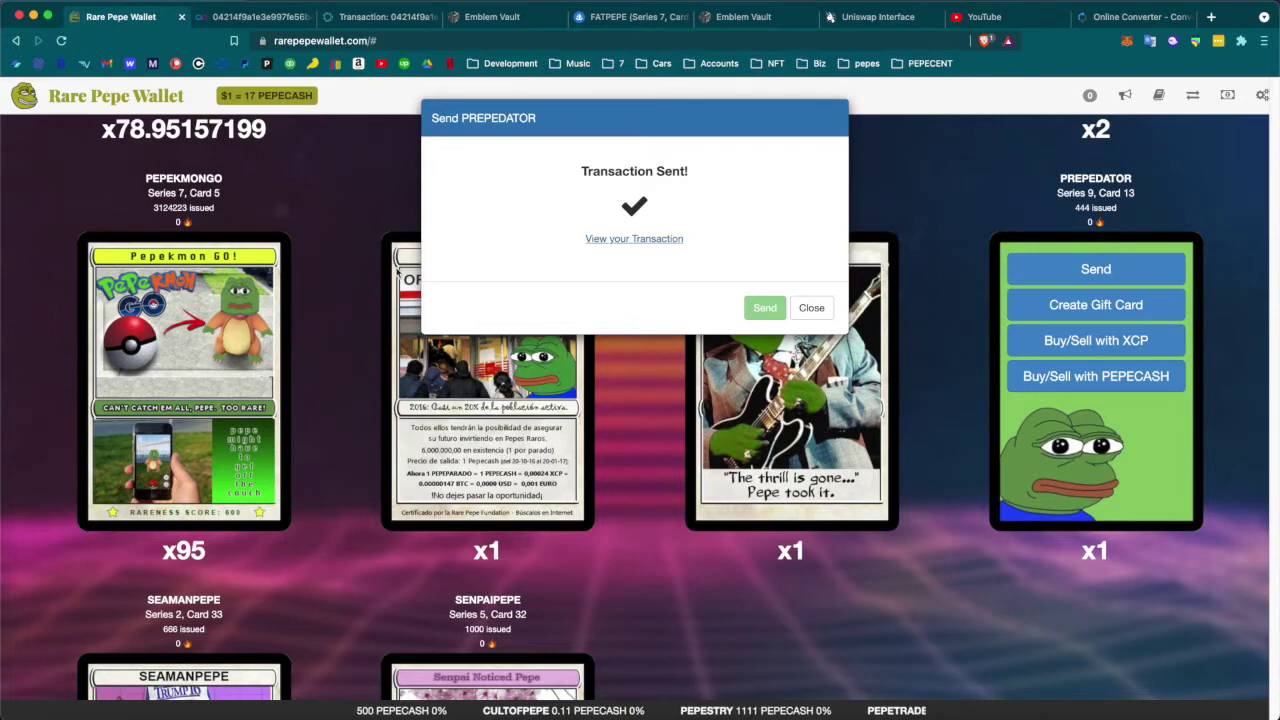
# Close the vault's BTC deposit address popup and open the vault's OpenSea listing
pyautogui.click(480, 16)
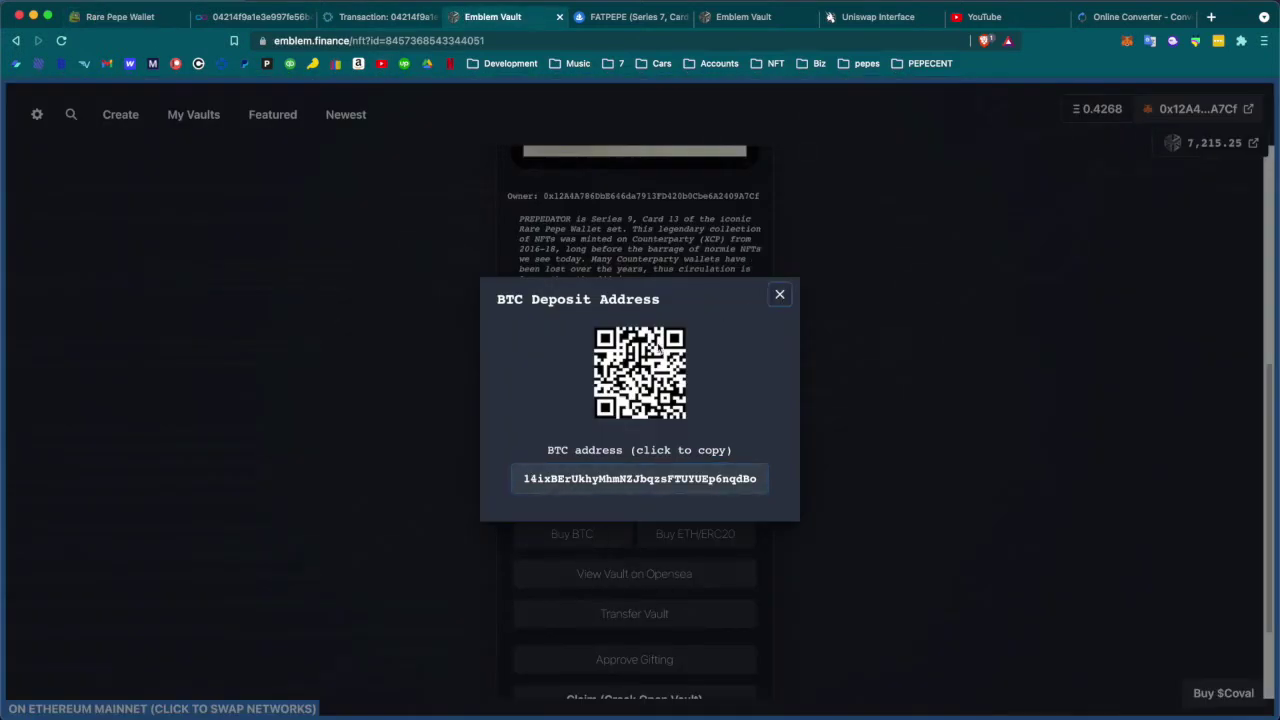
pyautogui.click(780, 297)
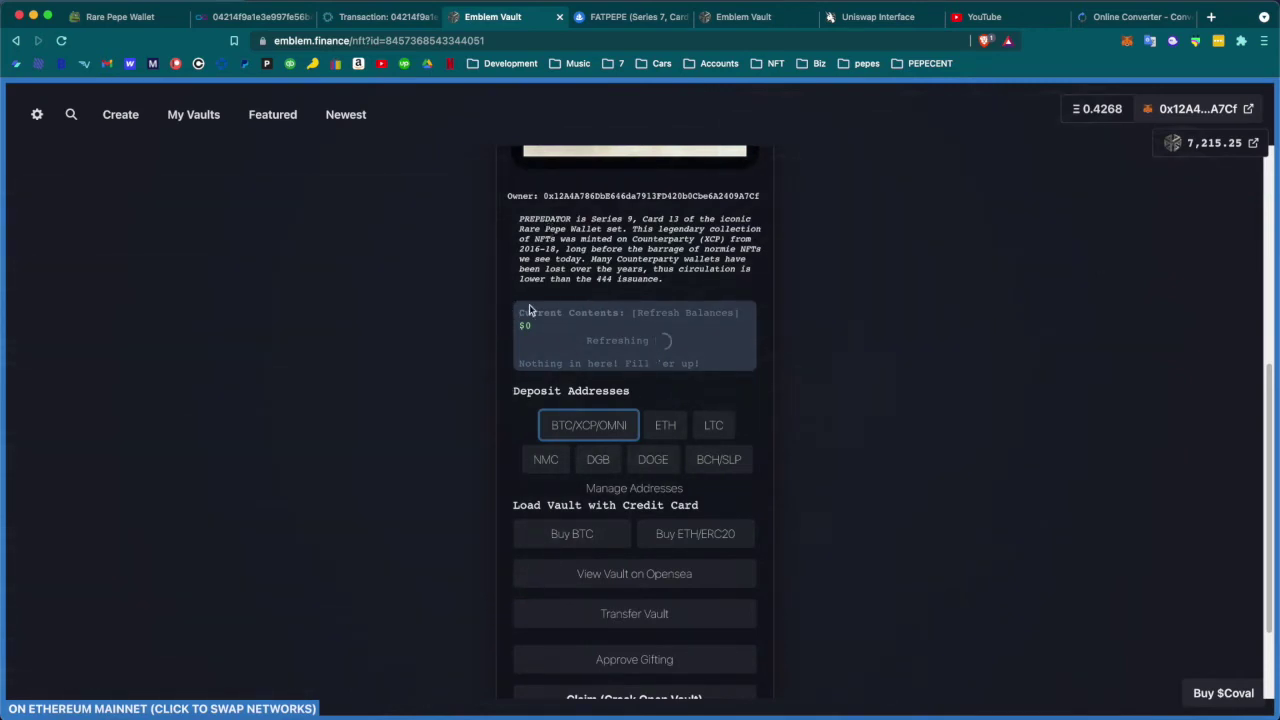
pyautogui.scroll(-2, 658, 498)
pyautogui.click(641, 470)
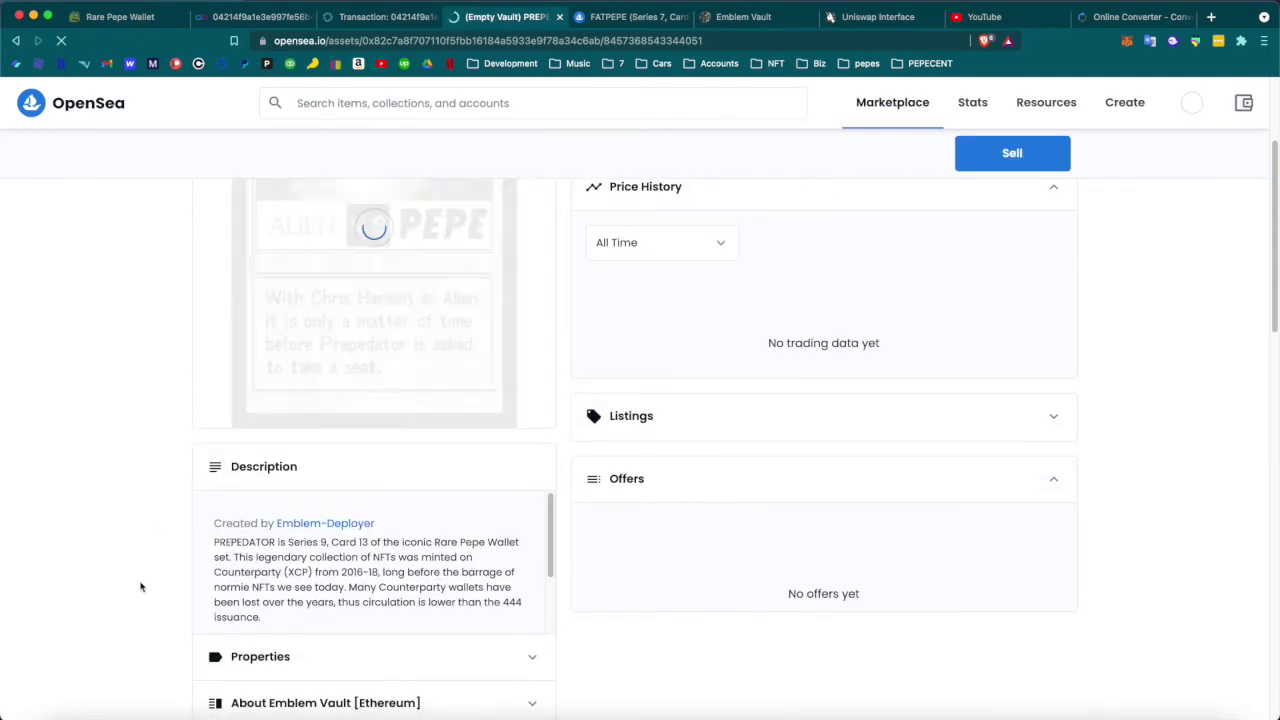
# Scroll down the OpenSea listing to its Description and Trading History sections
pyautogui.scroll(-5, 170, 530)
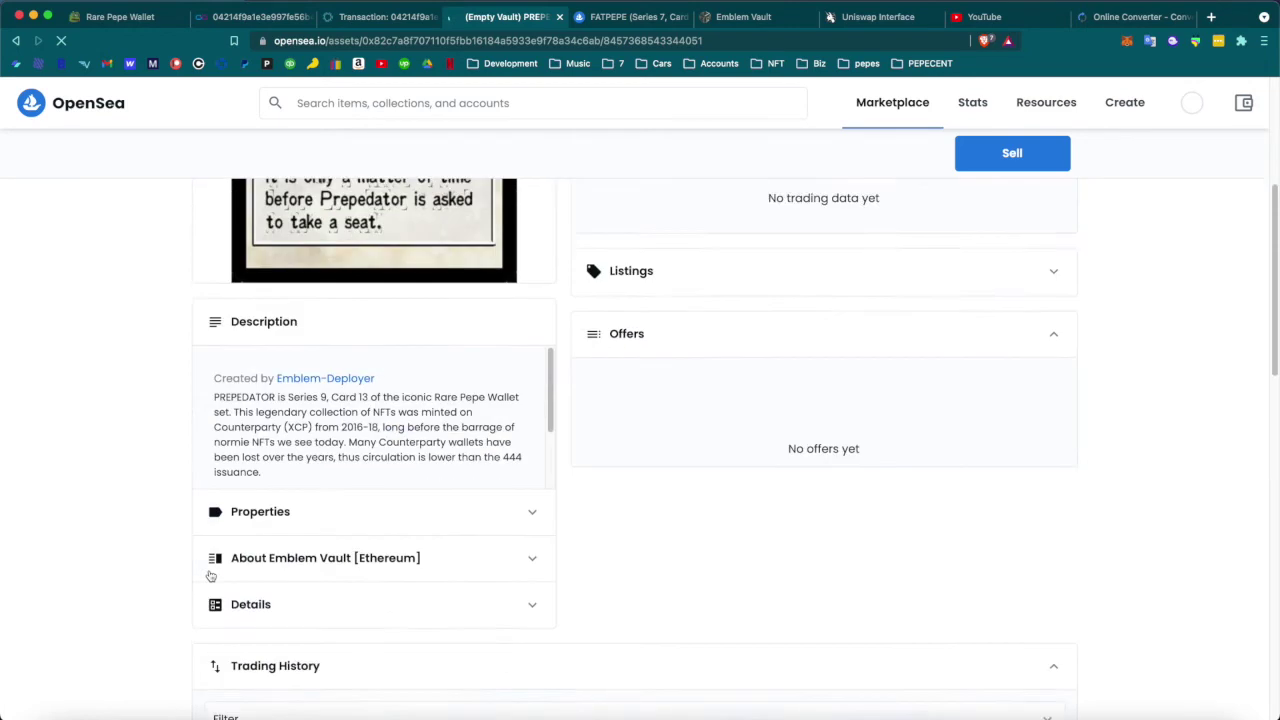
pyautogui.scroll(-3, 356, 366)
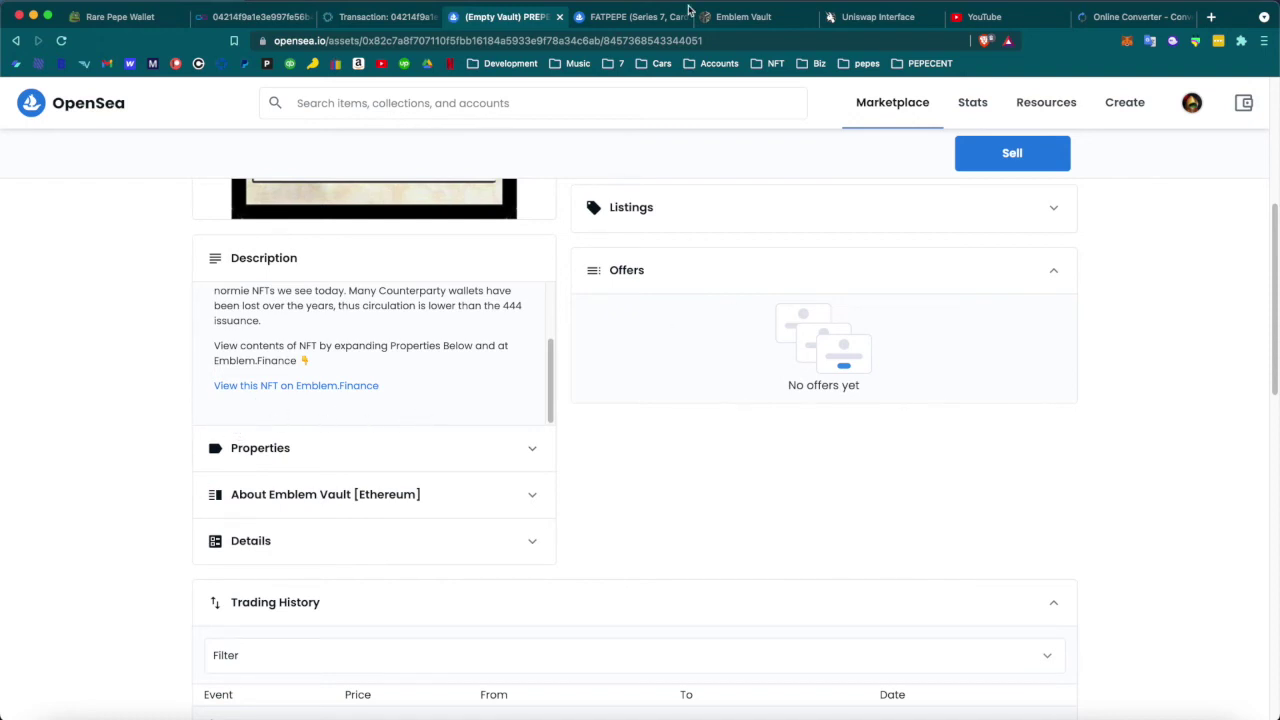
# From the FATPEPE listing's description, open the vault's XCP Explorer address in XChain
pyautogui.click(645, 16)
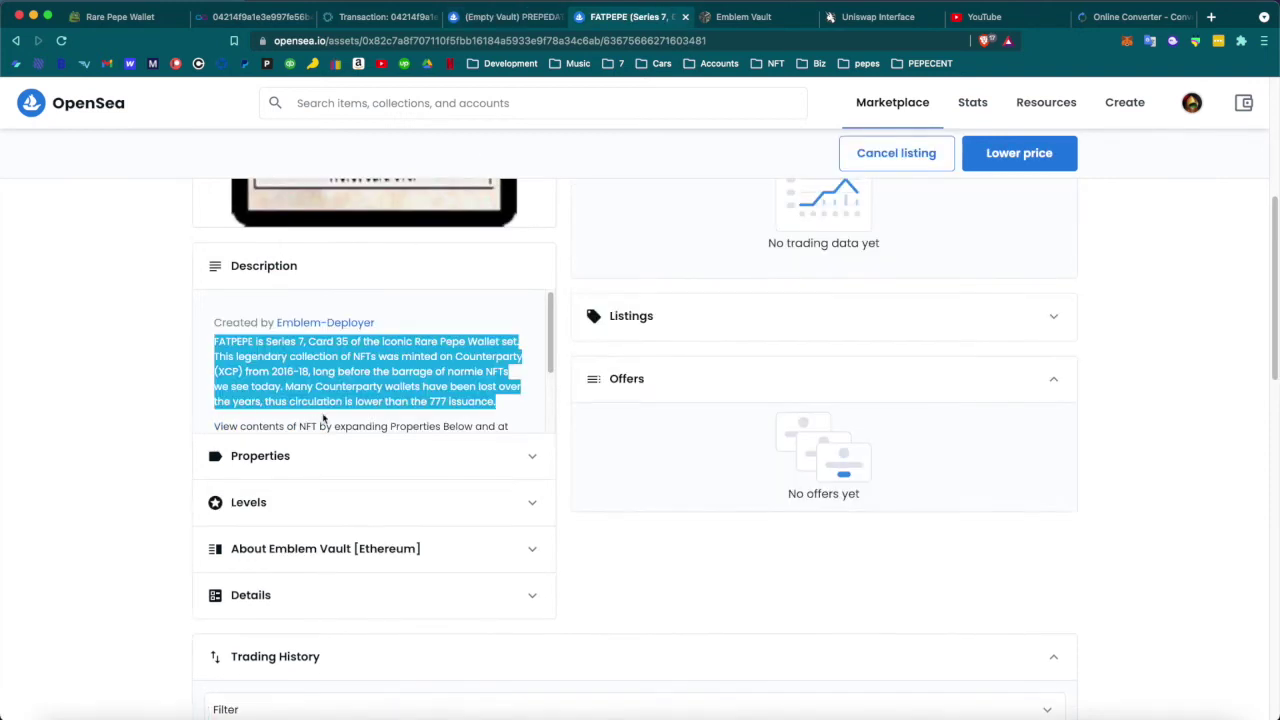
pyautogui.click(323, 418)
pyautogui.scroll(-2, 277, 395)
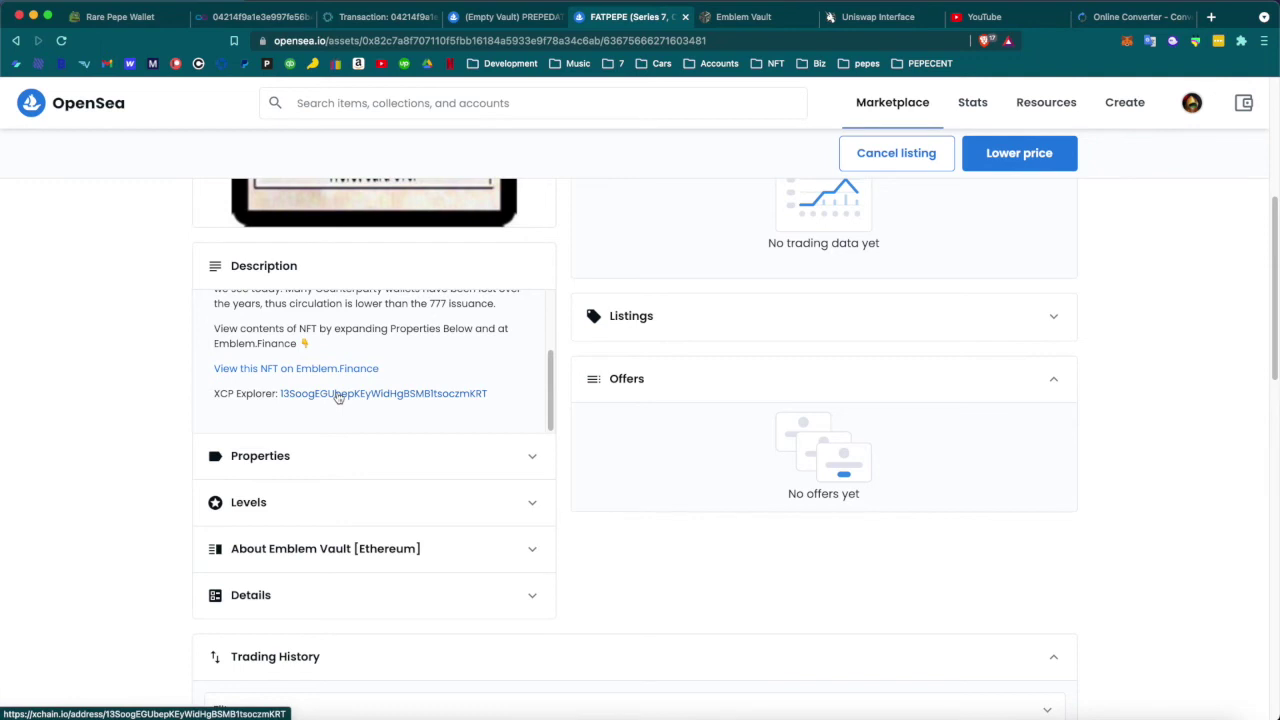
pyautogui.click(334, 396)
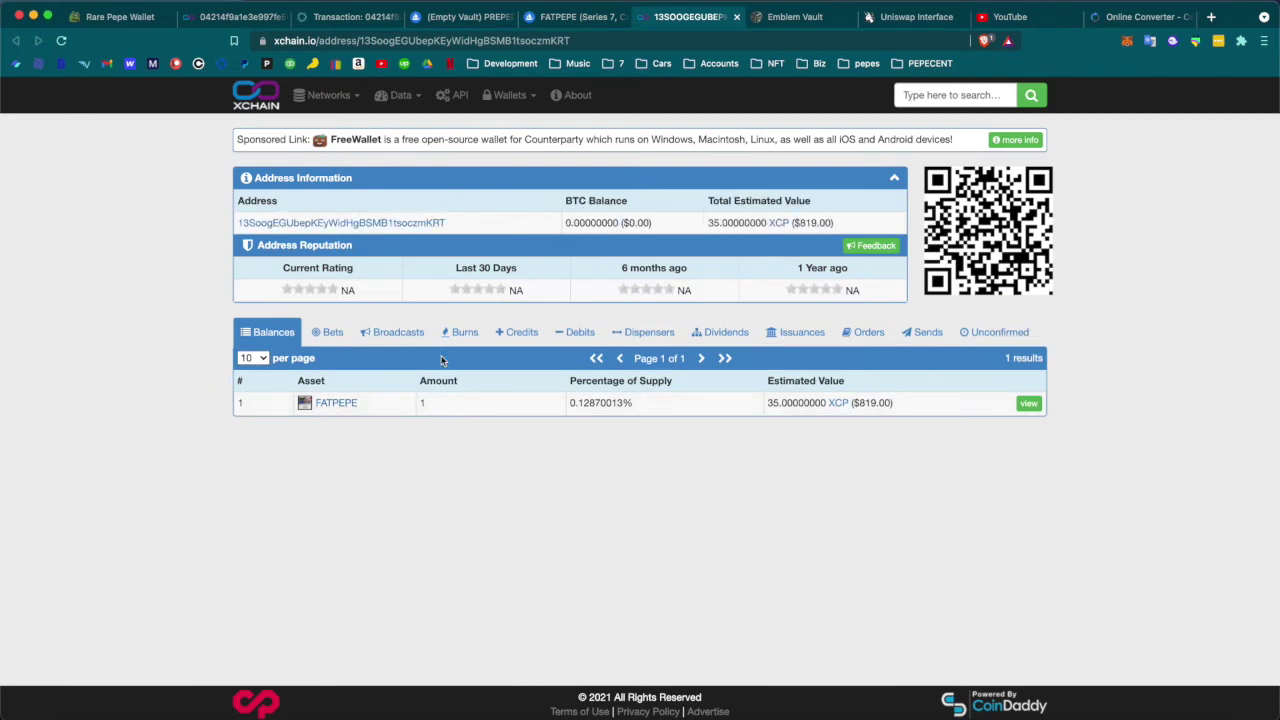
# Review the FATPEPE asset's issuance history (777 then 0), then return to the PREPEDATOR listing
pyautogui.click(343, 403)
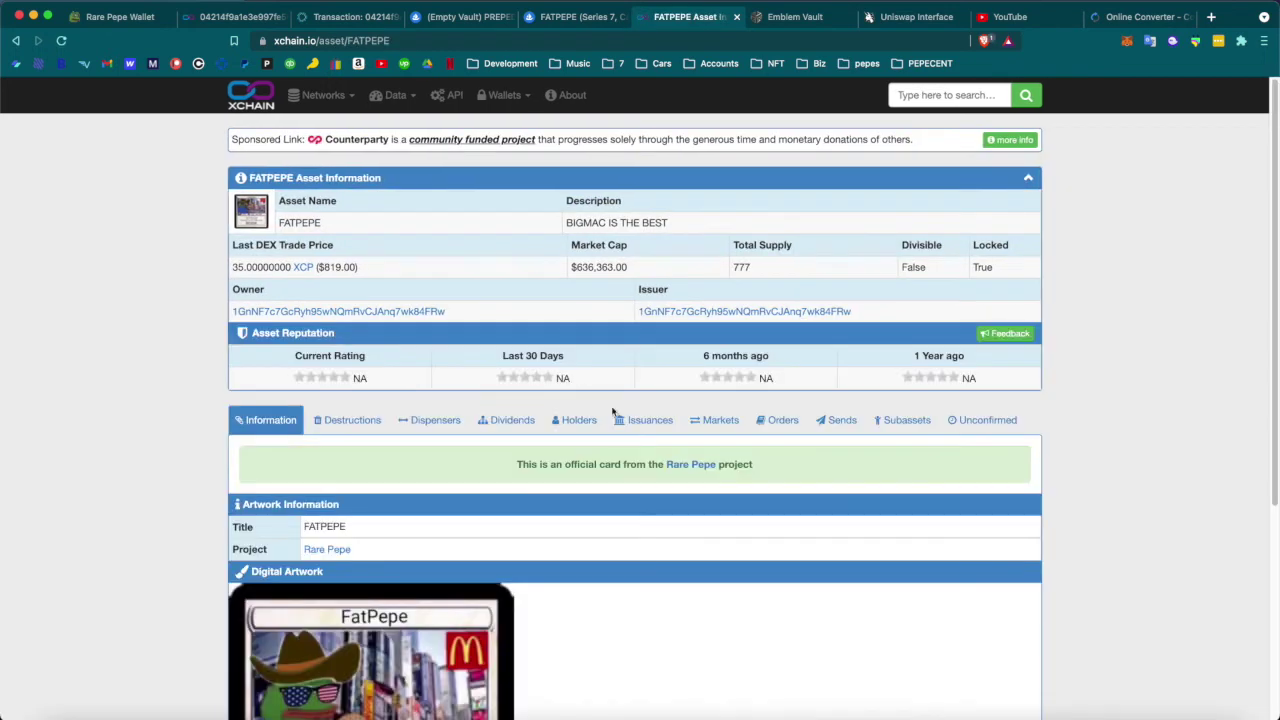
pyautogui.click(645, 422)
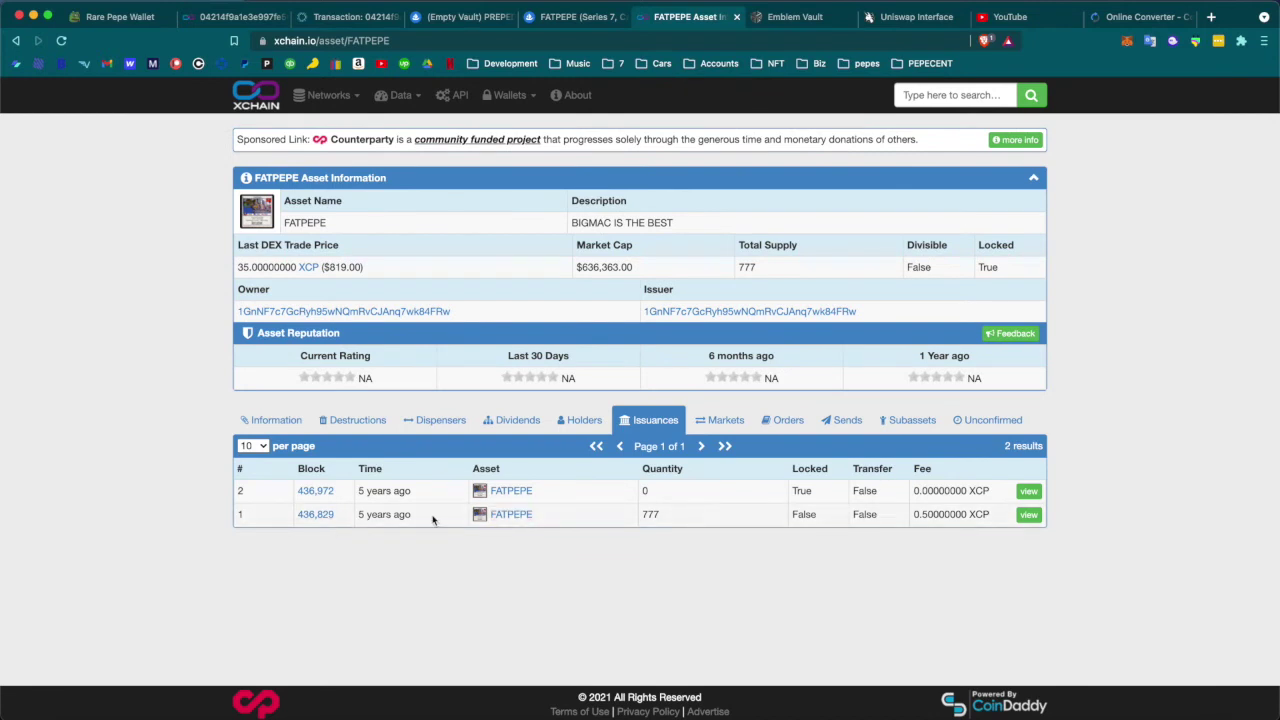
pyautogui.moveTo(433, 519); pyautogui.dragTo(386, 545)
pyautogui.click(388, 509)
pyautogui.click(465, 18)
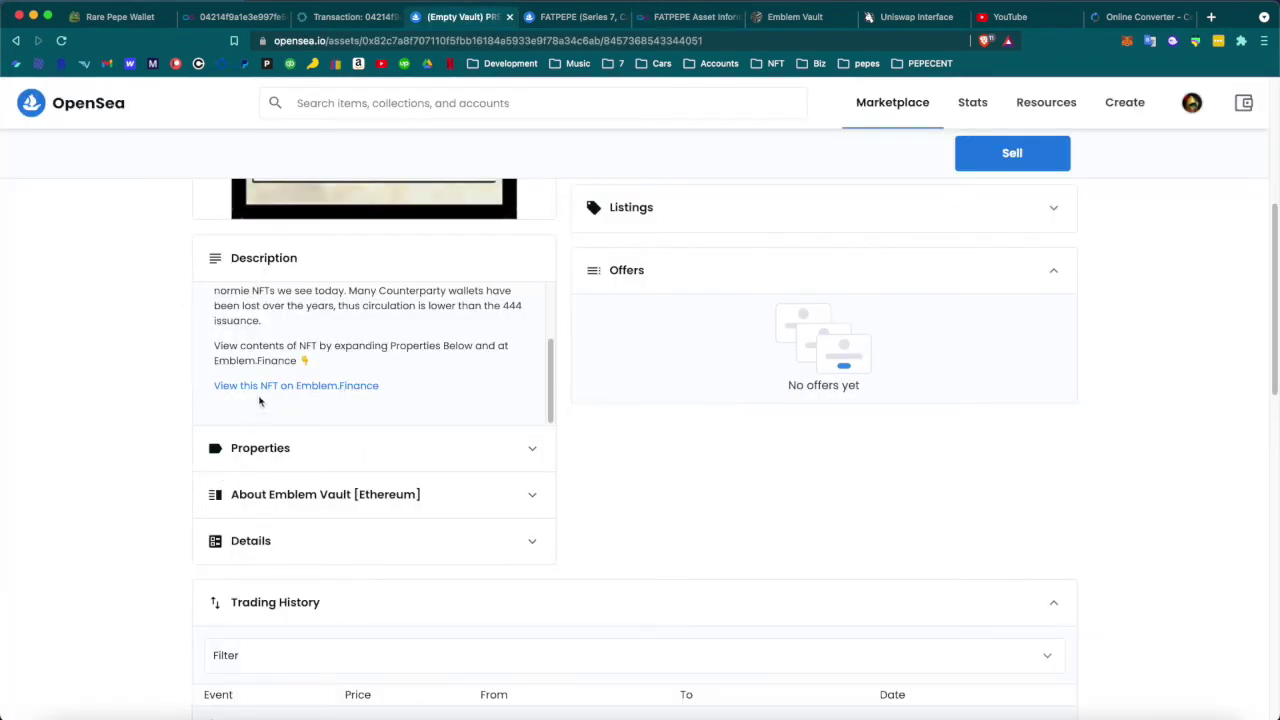
# Highlight '(Empty Vault)' in the listing title, then go back to the emblem.finance vault page
pyautogui.scroll(5, 575, 423)
pyautogui.moveTo(571, 259)
pyautogui.mouseDown()
pyautogui.moveTo(724, 261)
pyautogui.moveTo(555, 287)
pyautogui.moveTo(565, 266)
pyautogui.mouseUp()
pyautogui.click(726, 262)
pyautogui.click(565, 265)
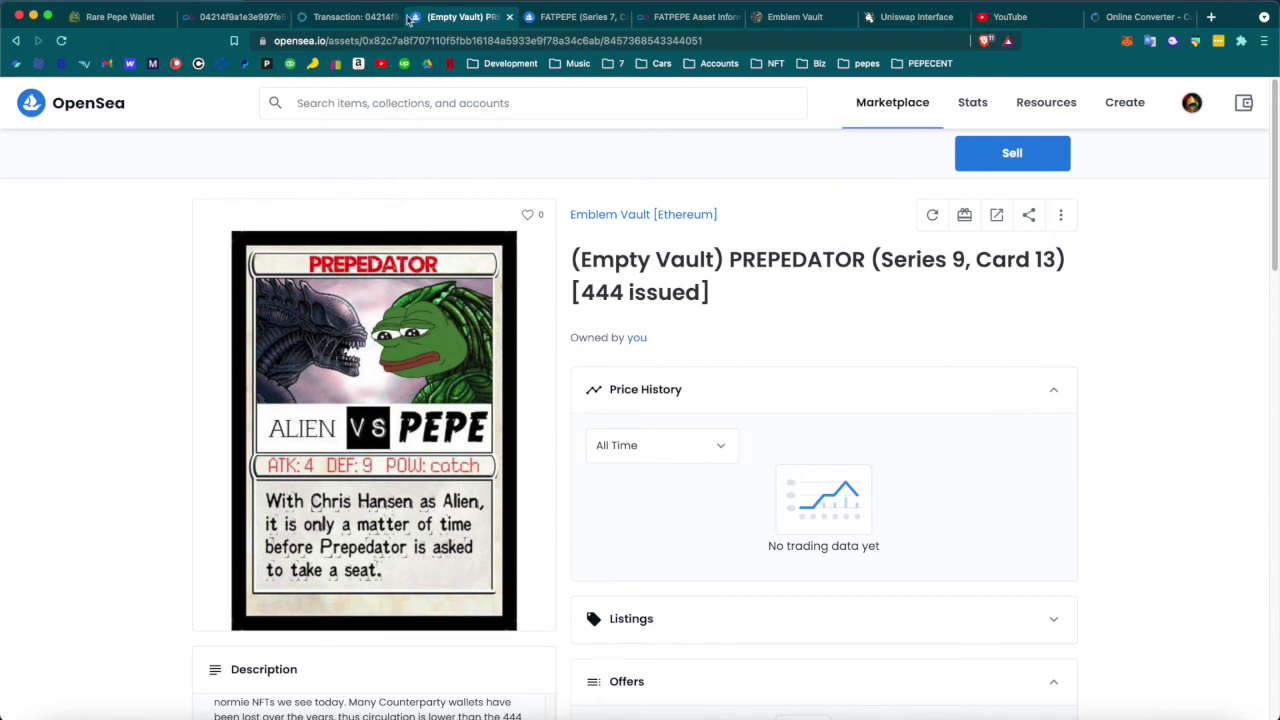
pyautogui.click(320, 42)
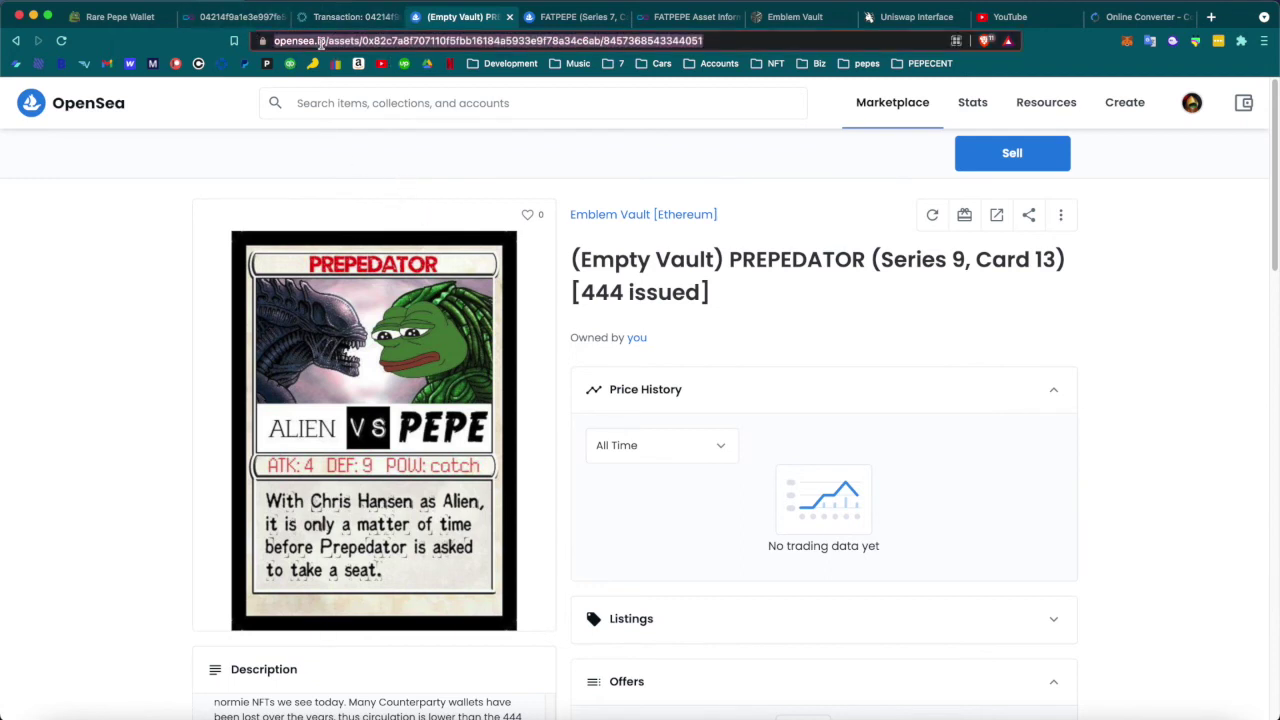
pyautogui.click(13, 45)
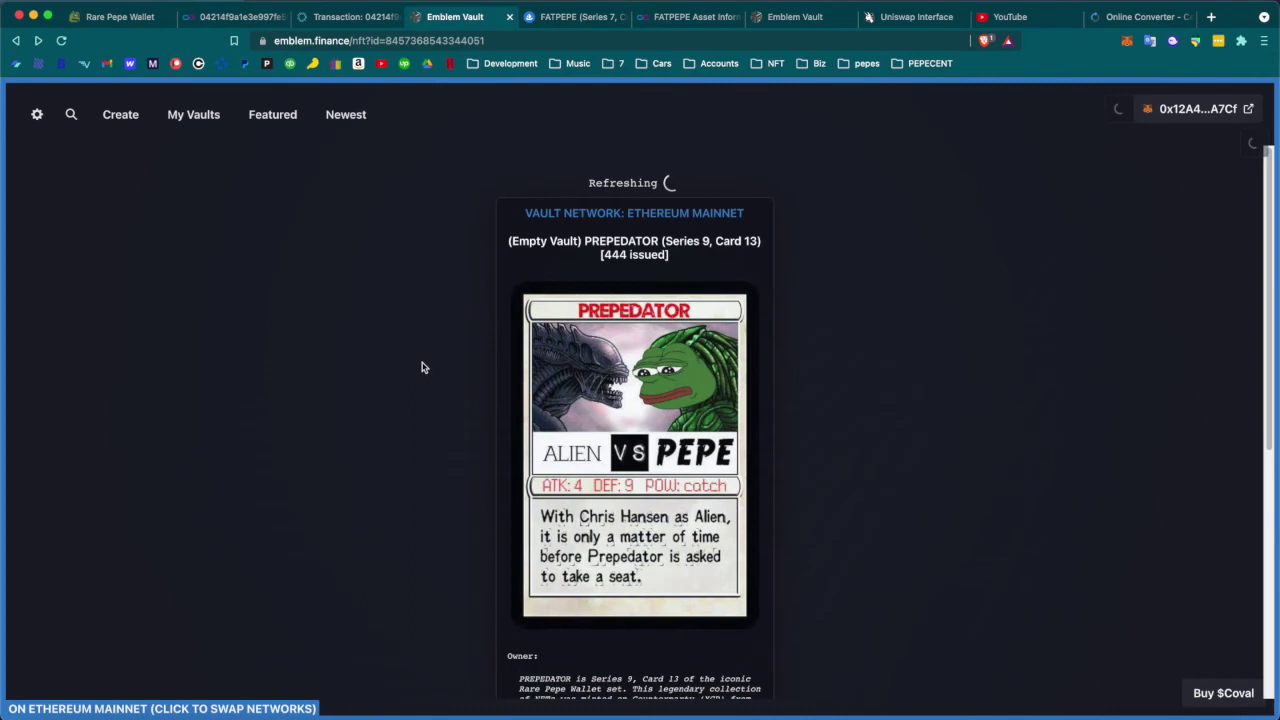
# Confirm the send in Rare Pepe Wallet, then reload the vault page to show 1 PREPEDATOR
pyautogui.scroll(-5, 660, 505)
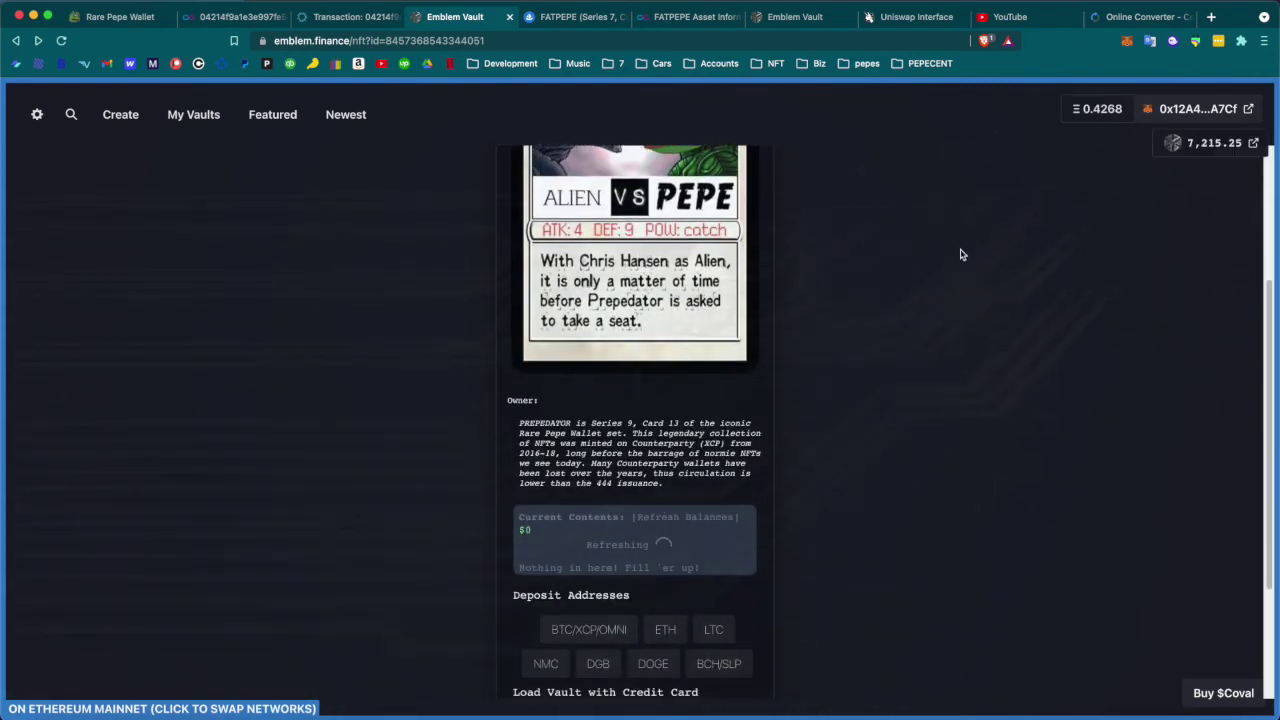
pyautogui.click(350, 17)
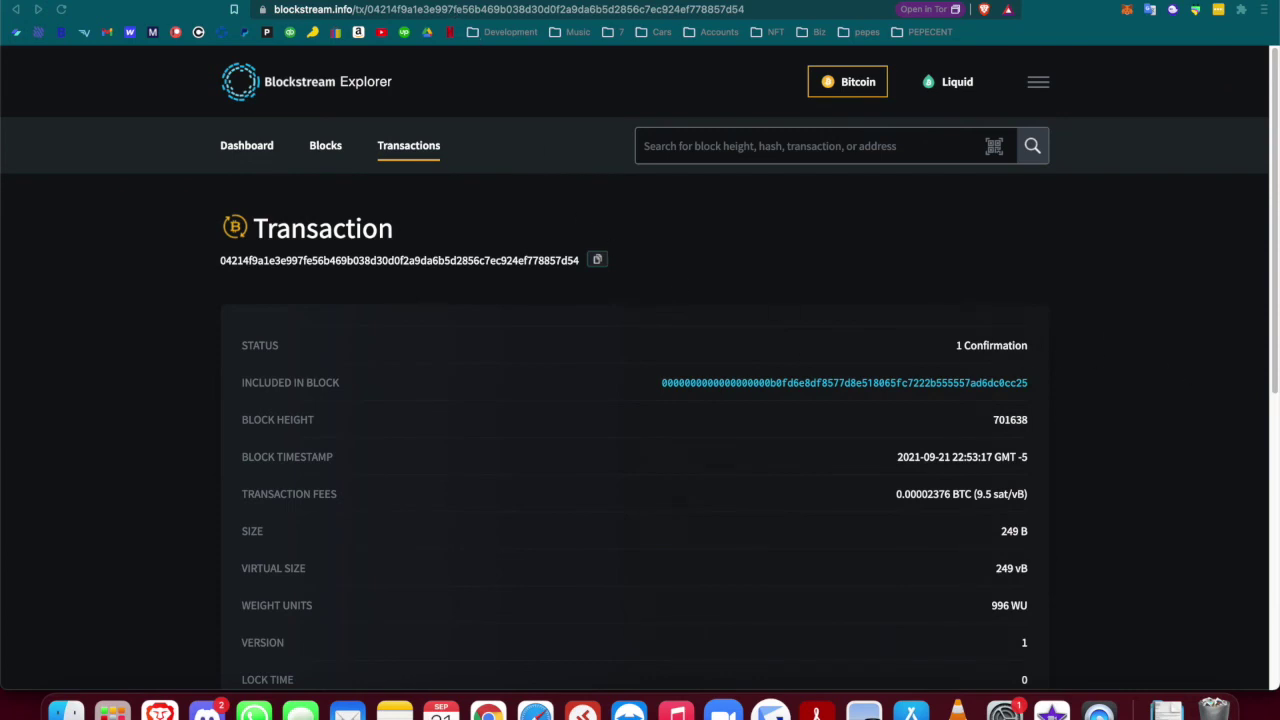
pyautogui.click(105, 3)
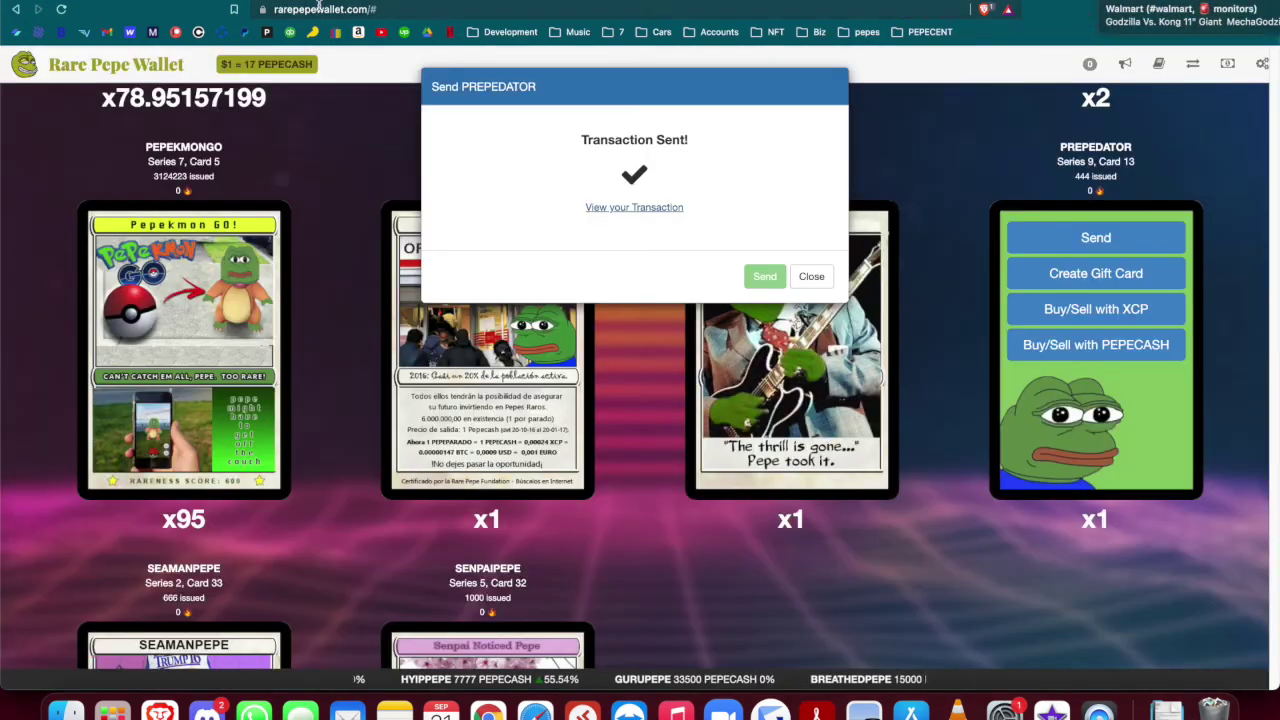
pyautogui.click(475, 3)
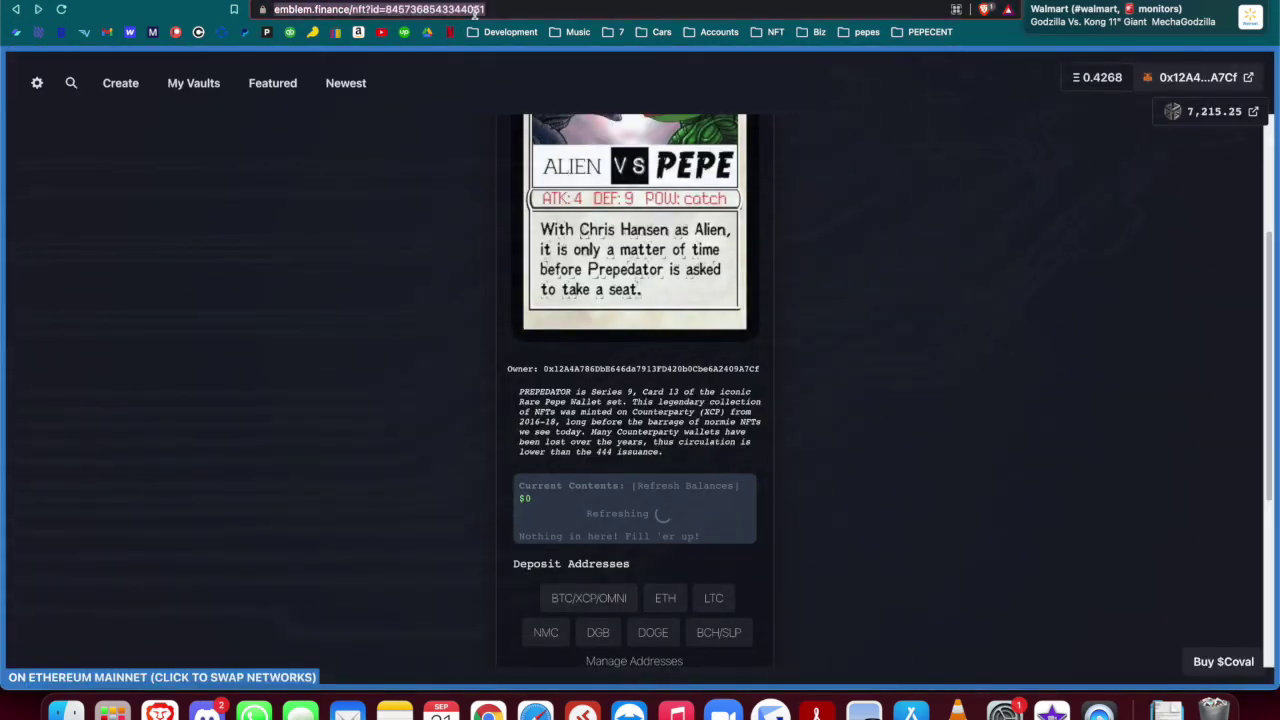
pyautogui.press('Return')
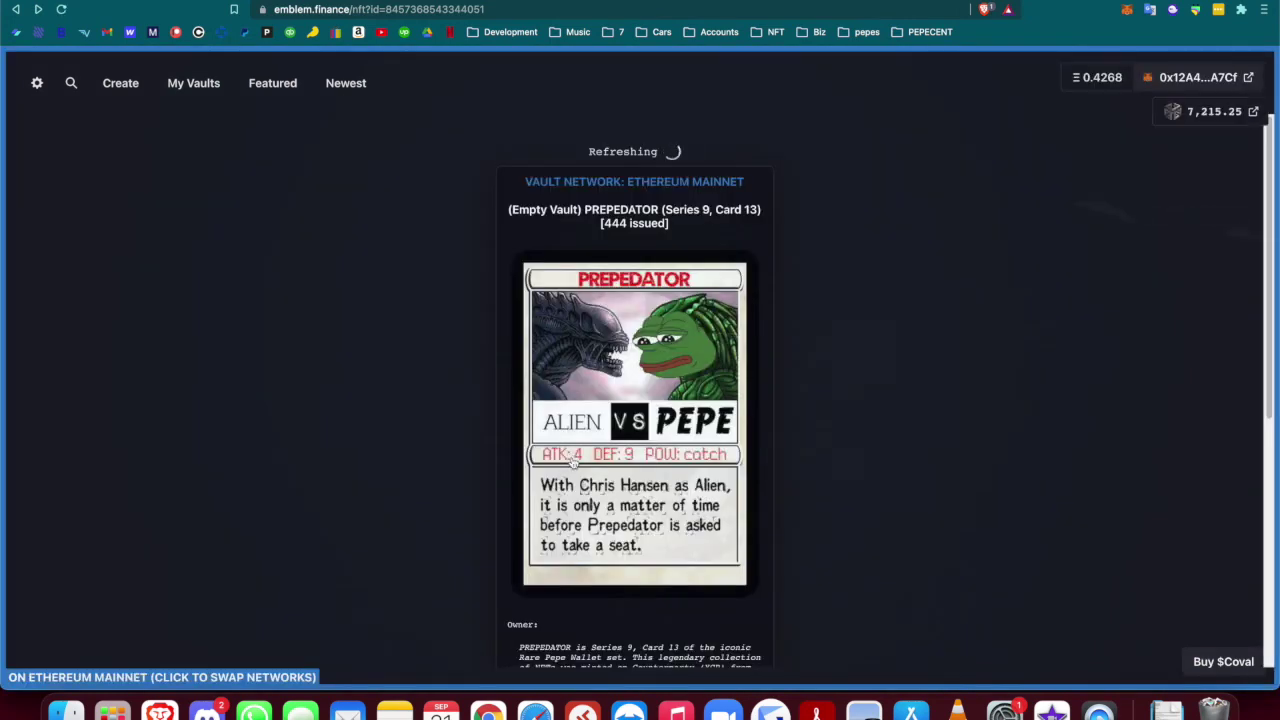
pyautogui.scroll(-5, 563, 512)
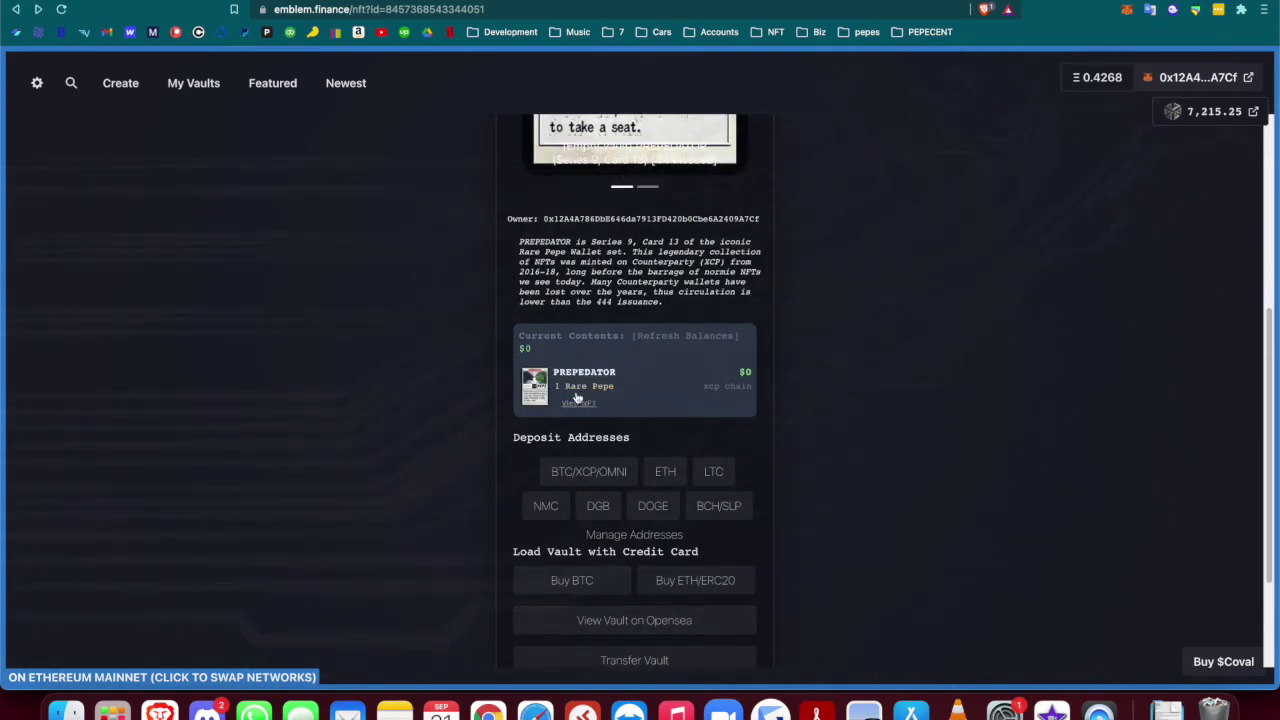
# Verify PREPEDATOR's 444 issued quantity on xchain.io, then open the vault's OpenSea listing
pyautogui.moveTo(619, 392); pyautogui.dragTo(553, 388)
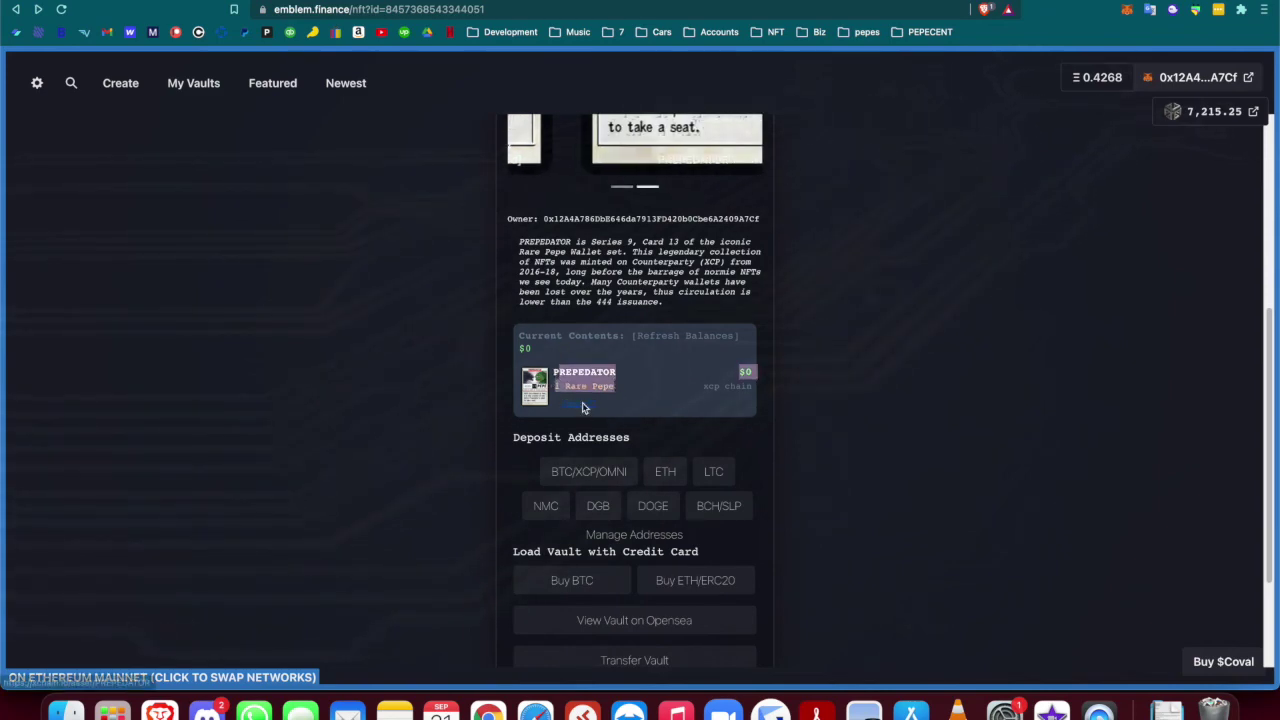
pyautogui.click(582, 405)
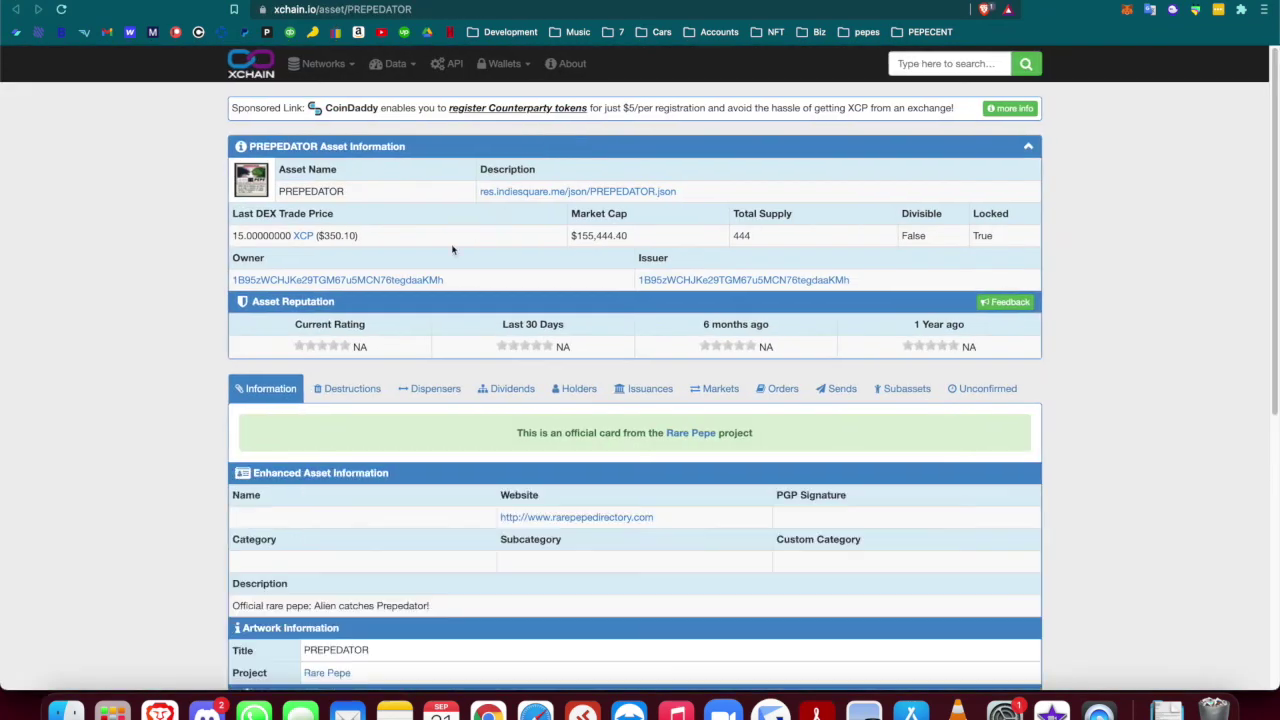
pyautogui.click(635, 397)
pyautogui.doubleClick(651, 482)
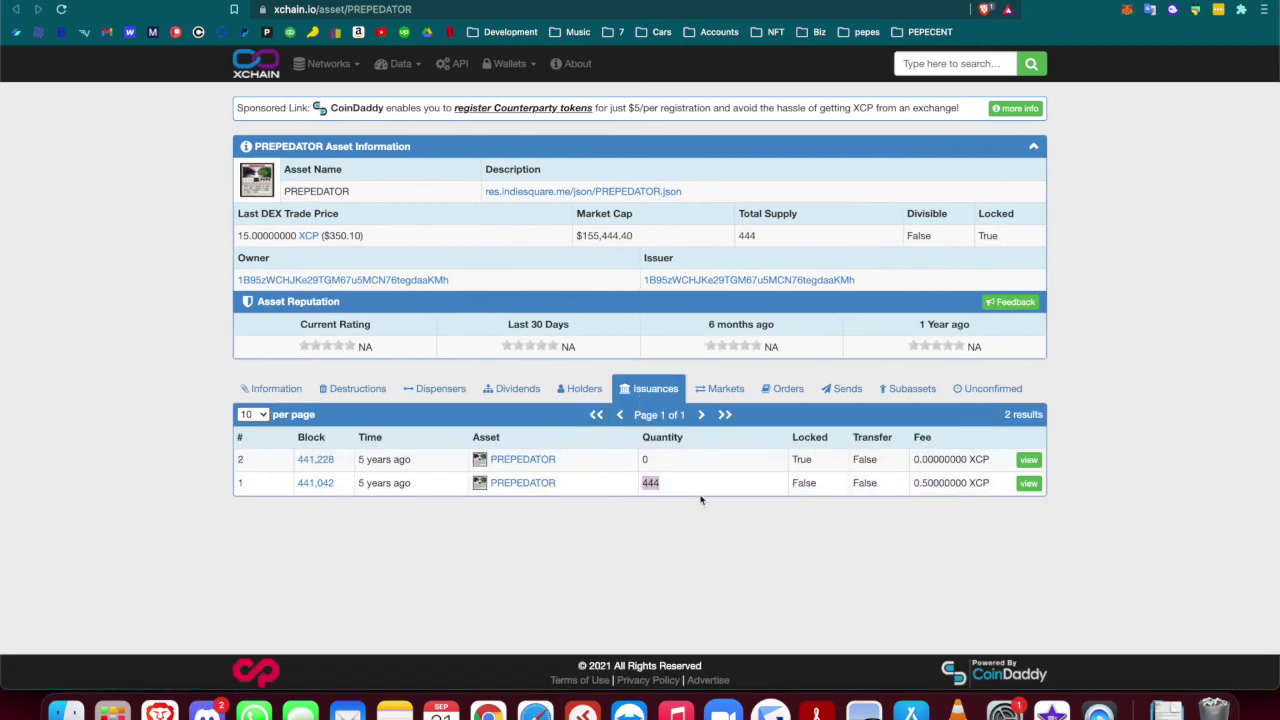
pyautogui.hotkey('ctrl', 'Tab')
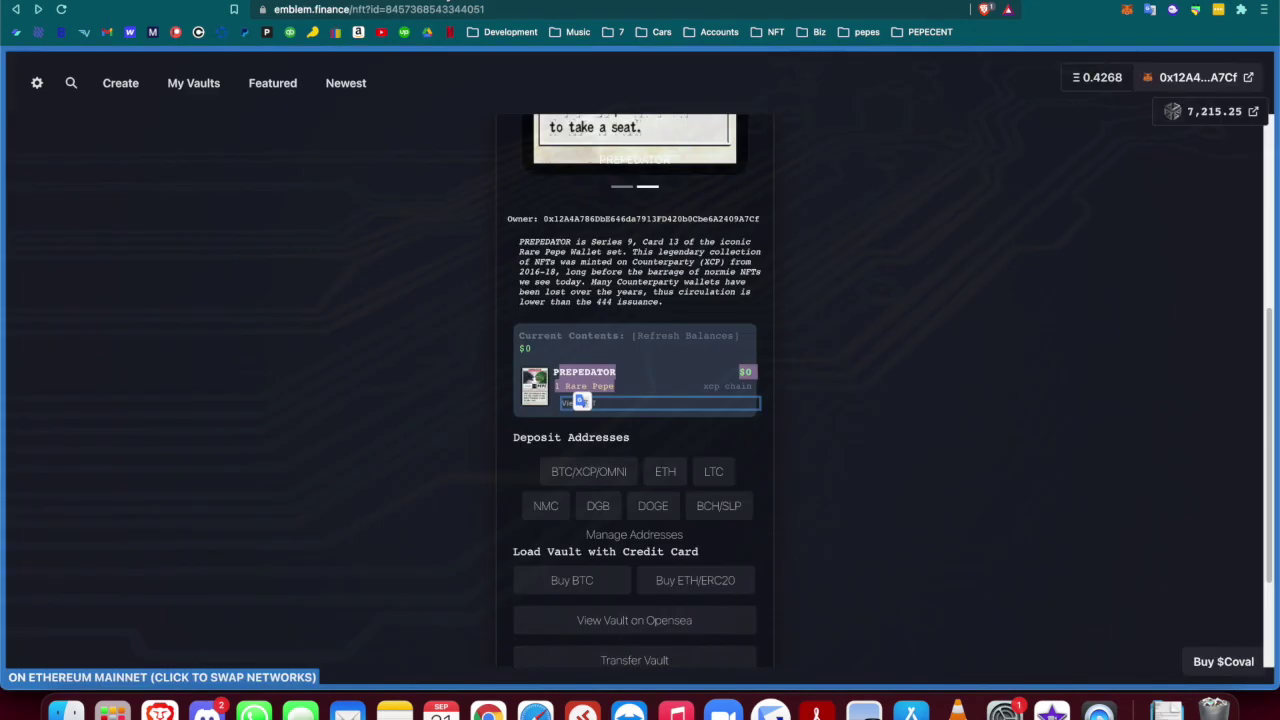
pyautogui.click(635, 624)
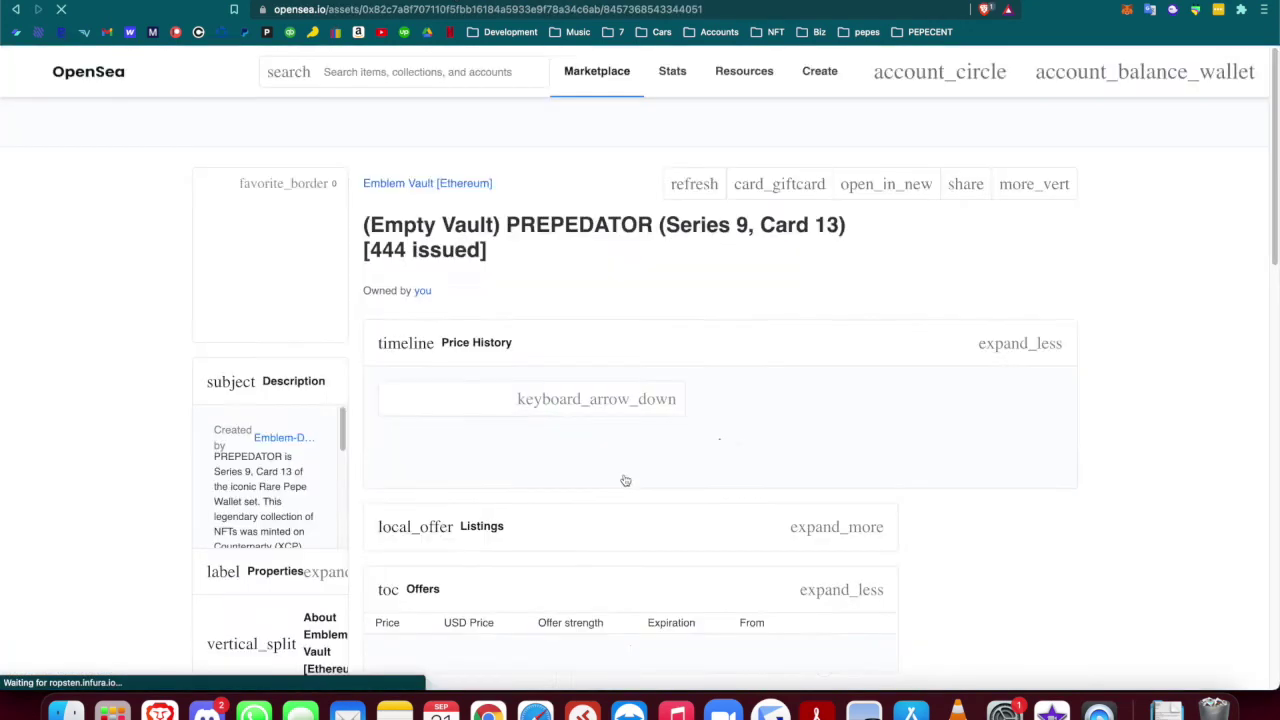
# Refresh the listing's metadata and reload the page to drop the (Empty Vault) title
pyautogui.moveTo(574, 226); pyautogui.dragTo(720, 232)
pyautogui.scroll(-4, 86, 500)
pyautogui.scroll(-3, 303, 447)
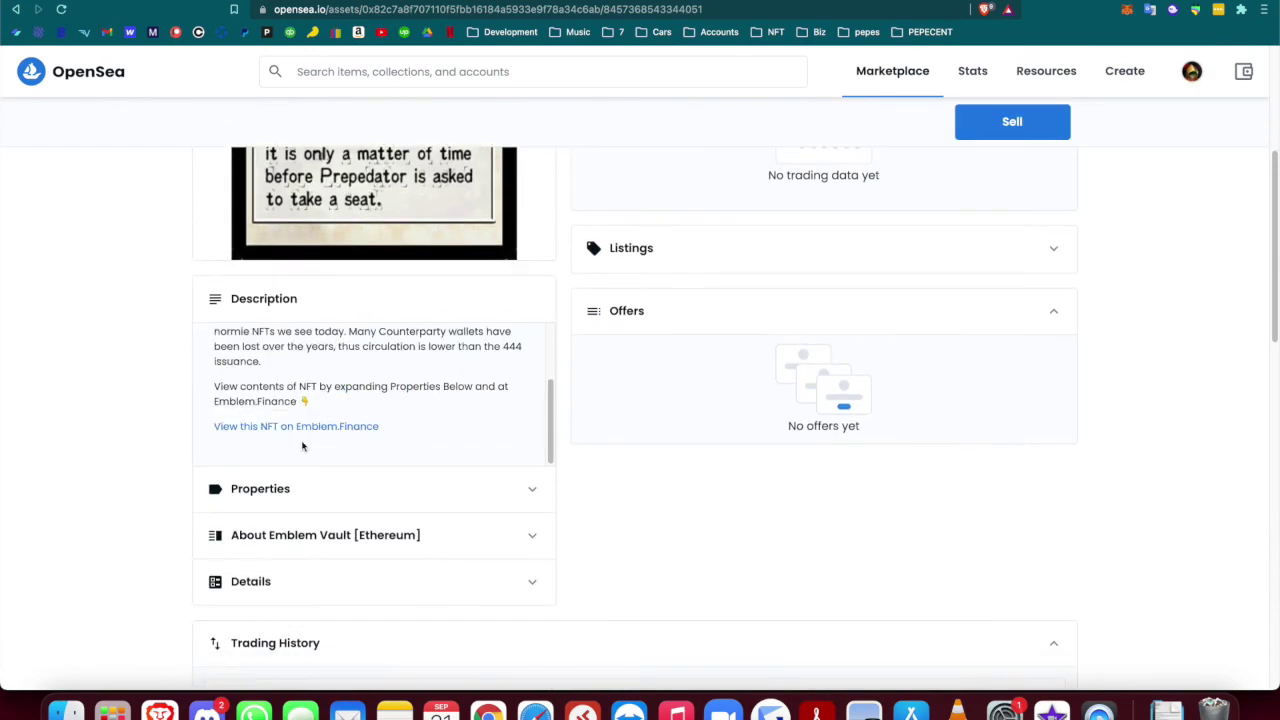
pyautogui.scroll(4, 825, 228)
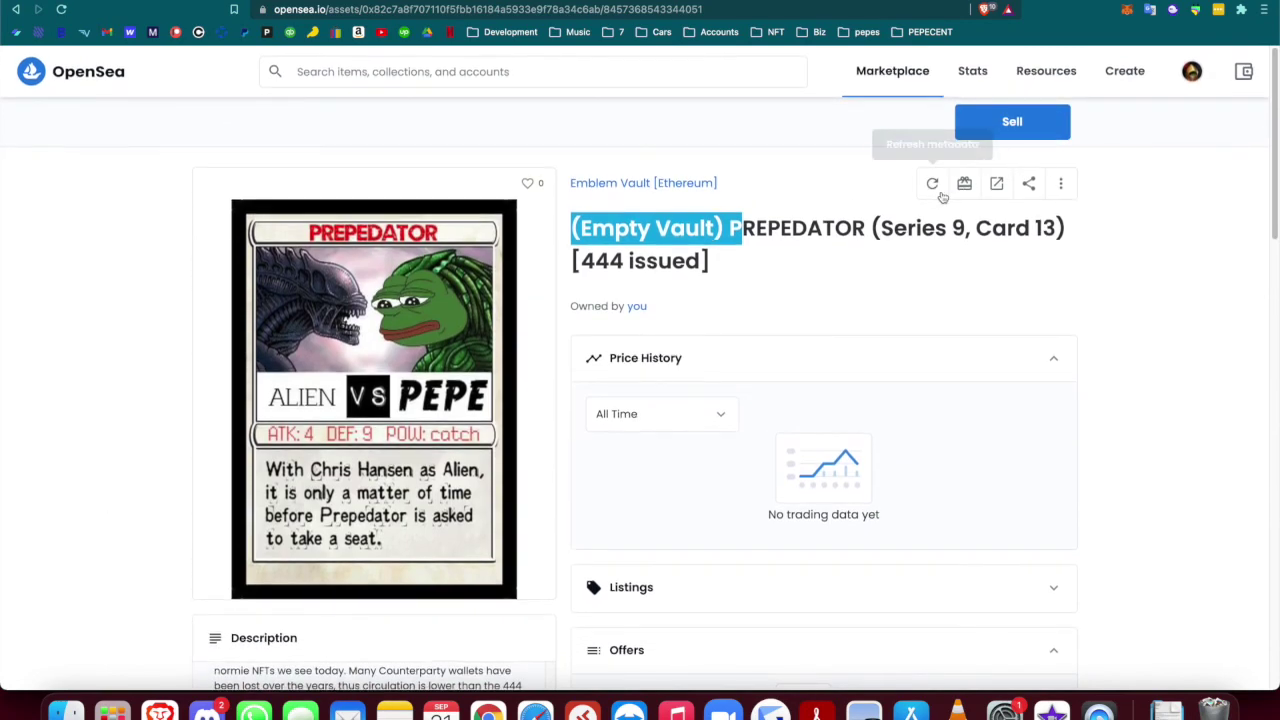
pyautogui.click(932, 183)
pyautogui.click(487, 5)
pyautogui.press('Return')
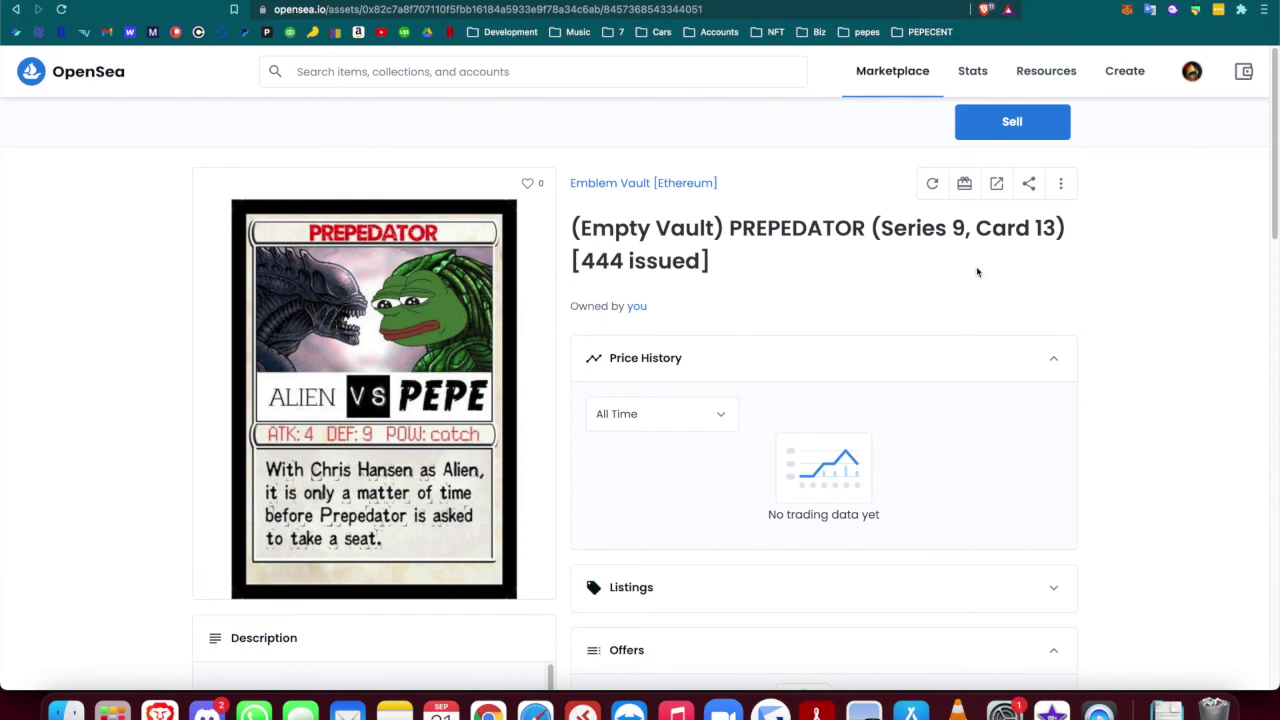
# Open the PREPEDATOR item from My Profile to see the updated title
pyautogui.moveTo(1190, 71)
pyautogui.click(1111, 116)
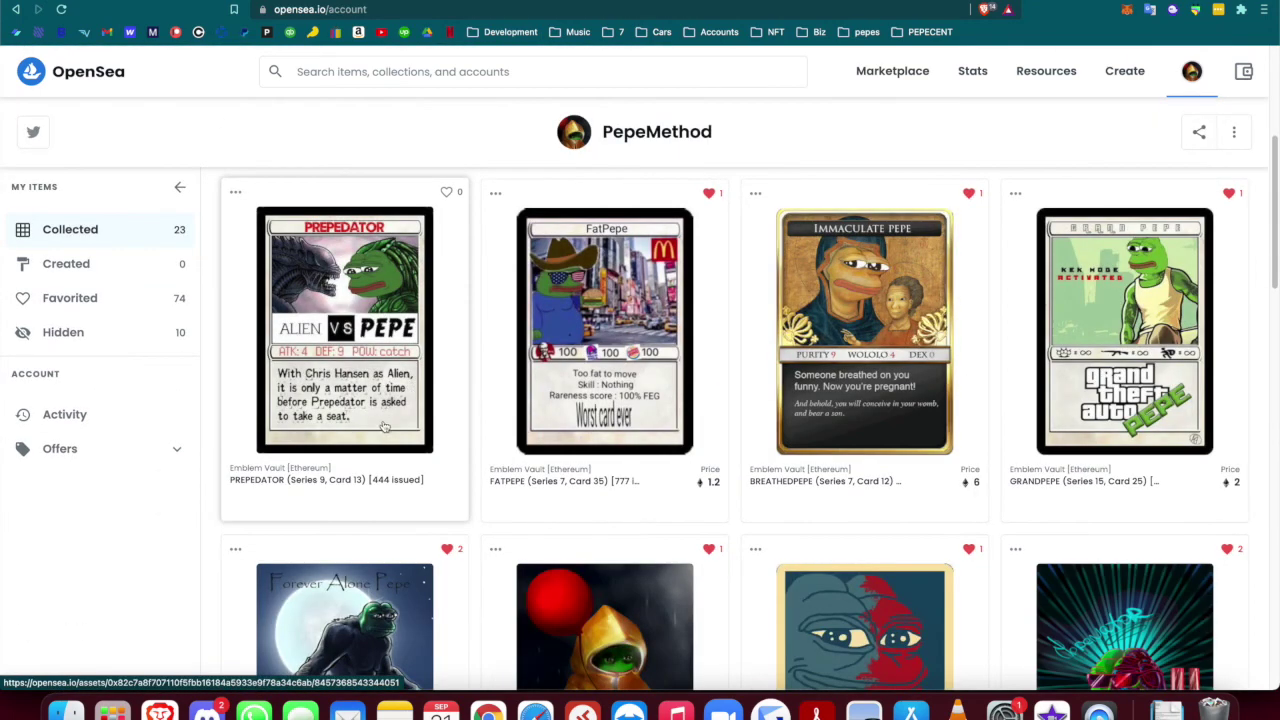
pyautogui.click(384, 427)
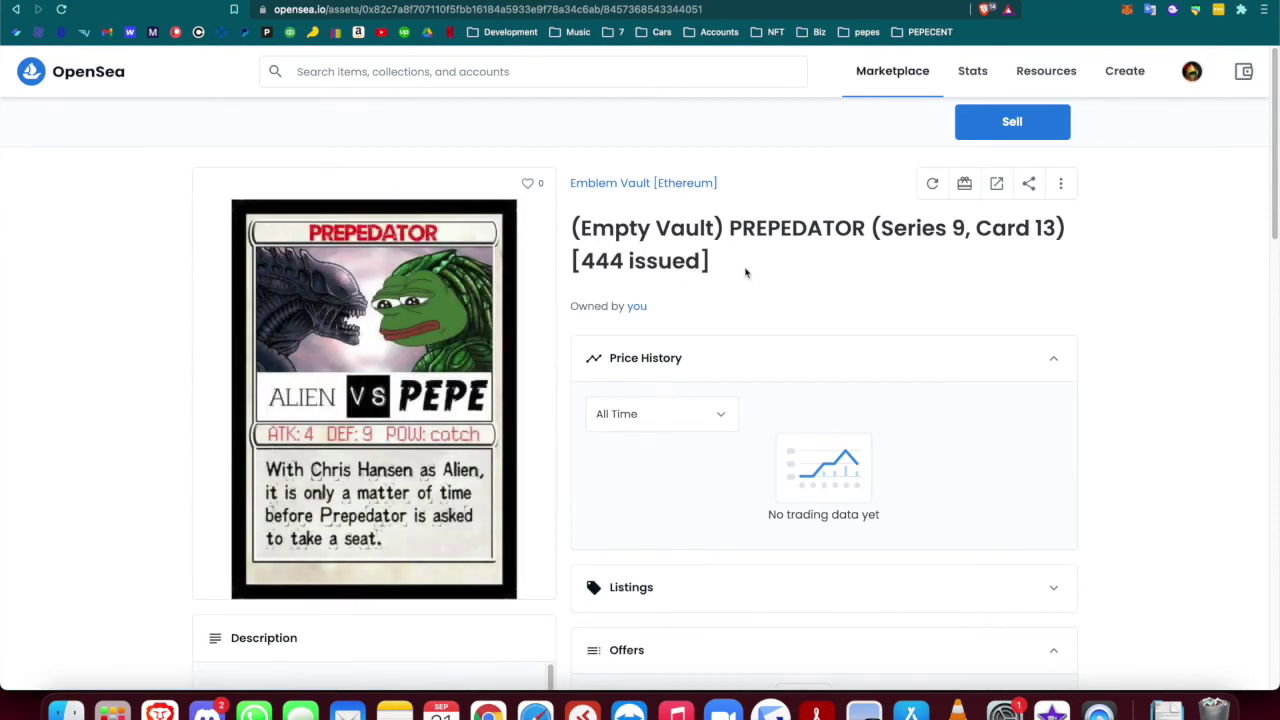
pyautogui.click(15, 9)
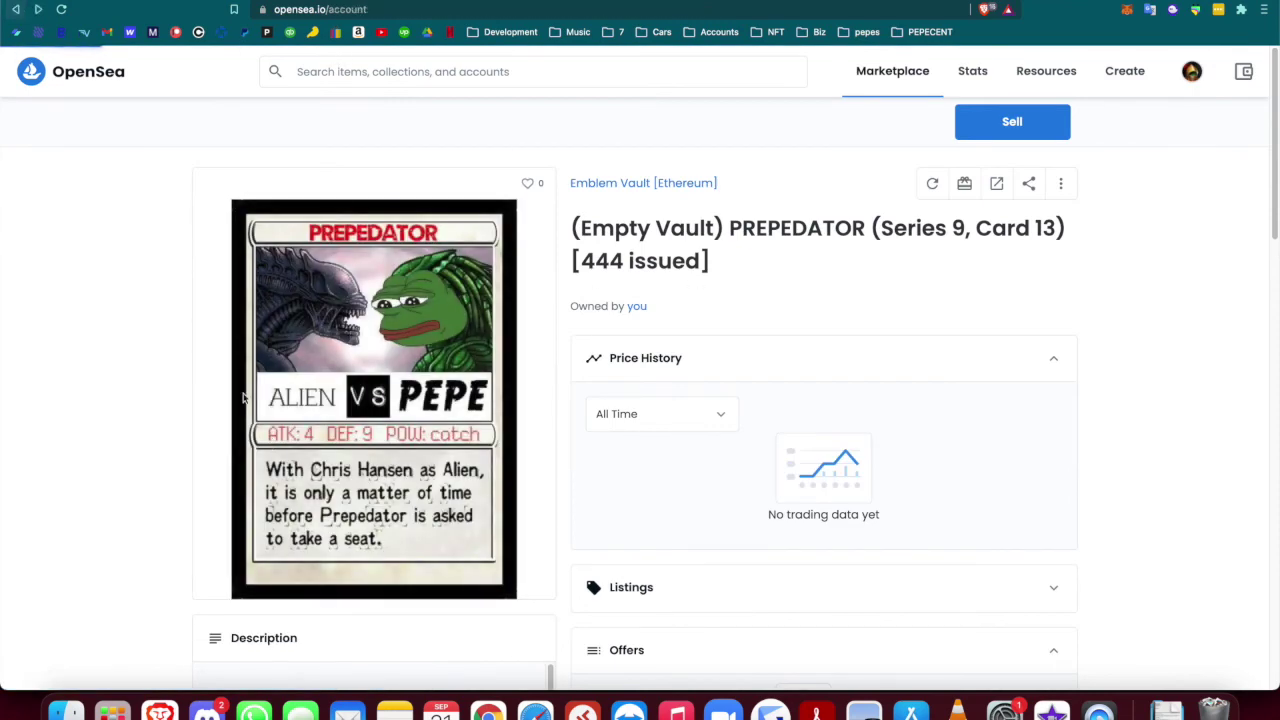
pyautogui.click(350, 400)
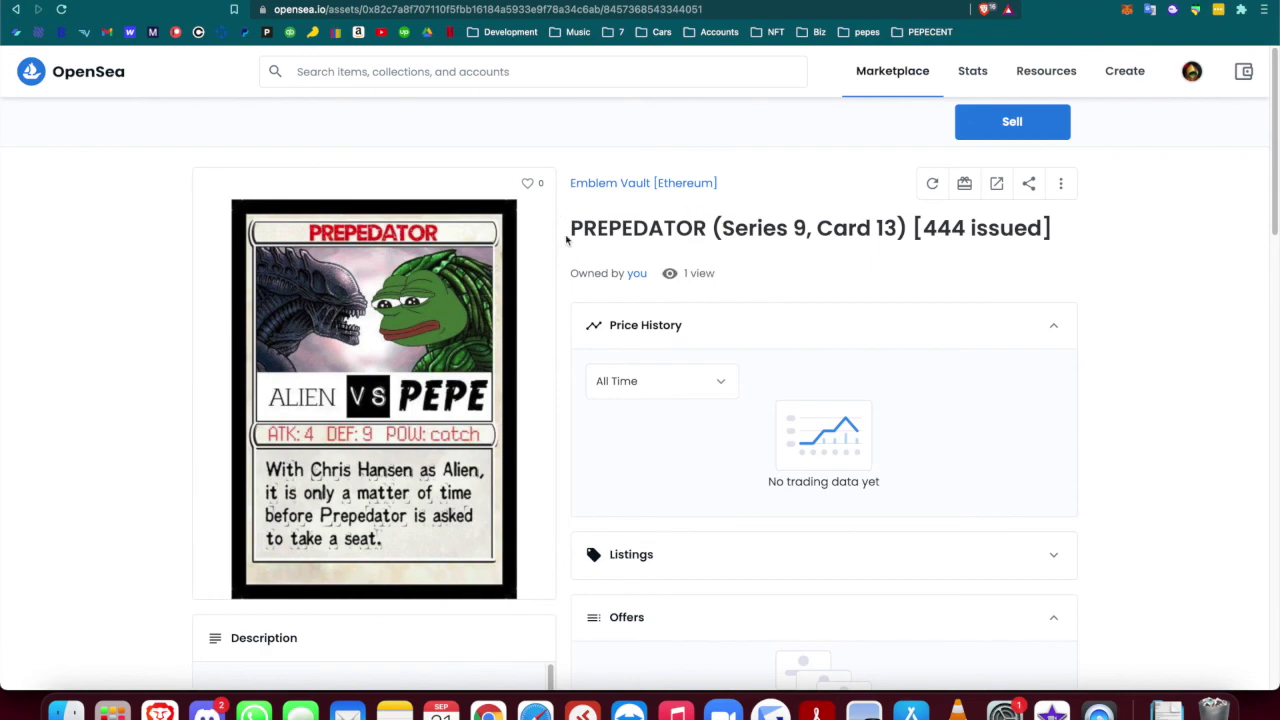
# Expand the listing's Levels to show Series 9 of 36 and Card 13 of 50
pyautogui.moveTo(566, 238); pyautogui.dragTo(722, 230)
pyautogui.click(562, 306)
pyautogui.scroll(-5, 560, 308)
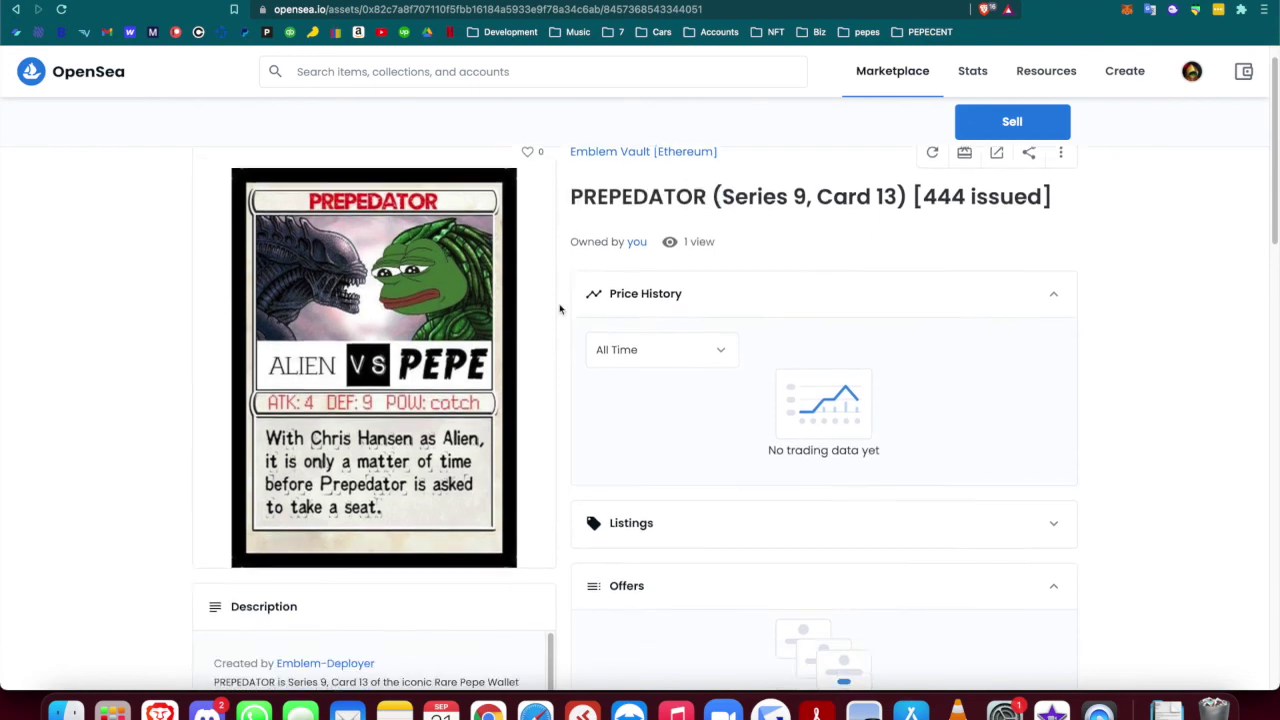
pyautogui.scroll(-3, 426, 345)
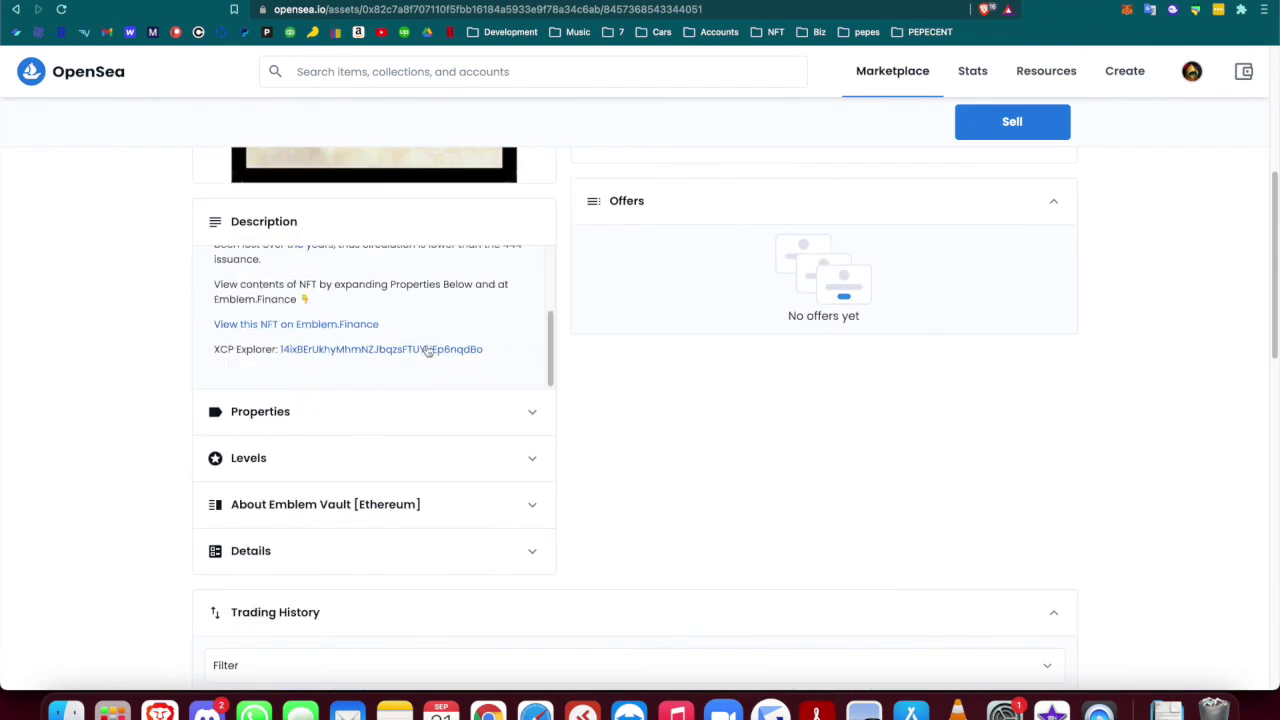
pyautogui.click(300, 457)
# Confirm on XChain that the vault address holds 1 PREPEDATOR, then return to Rare Pepe Wallet
pyautogui.scroll(-2, 155, 467)
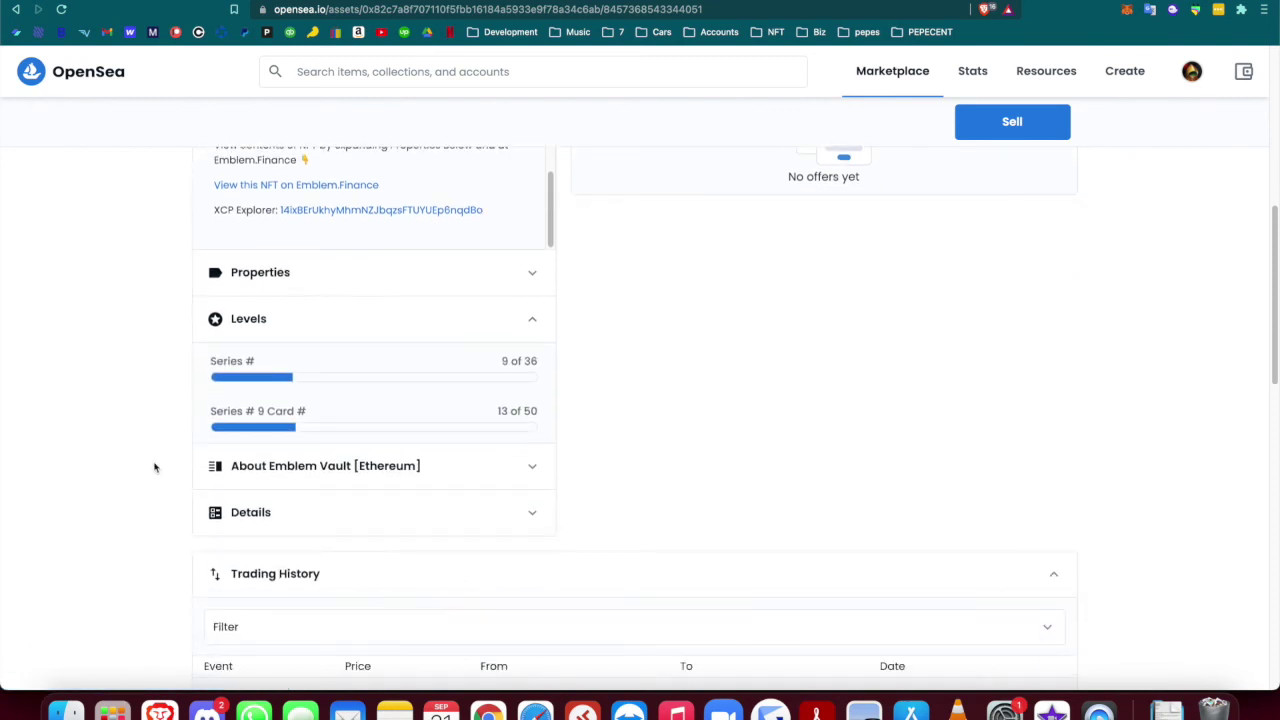
pyautogui.click(313, 210)
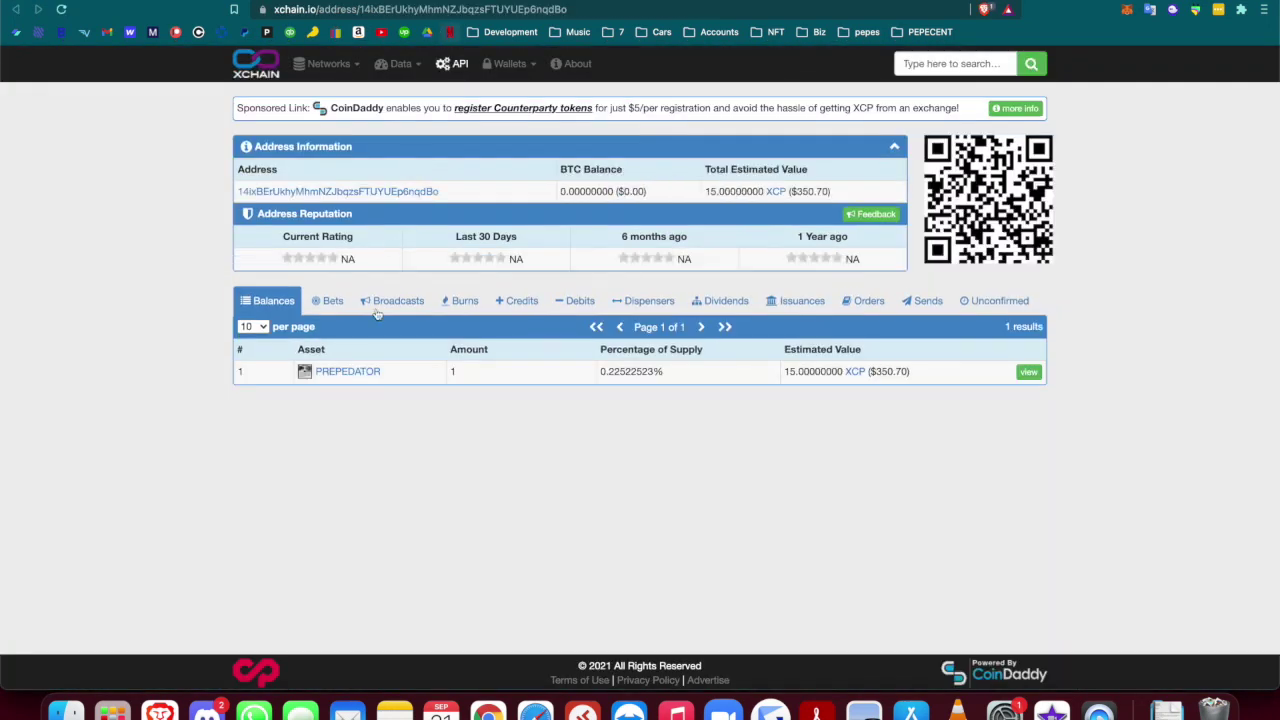
pyautogui.click(354, 371)
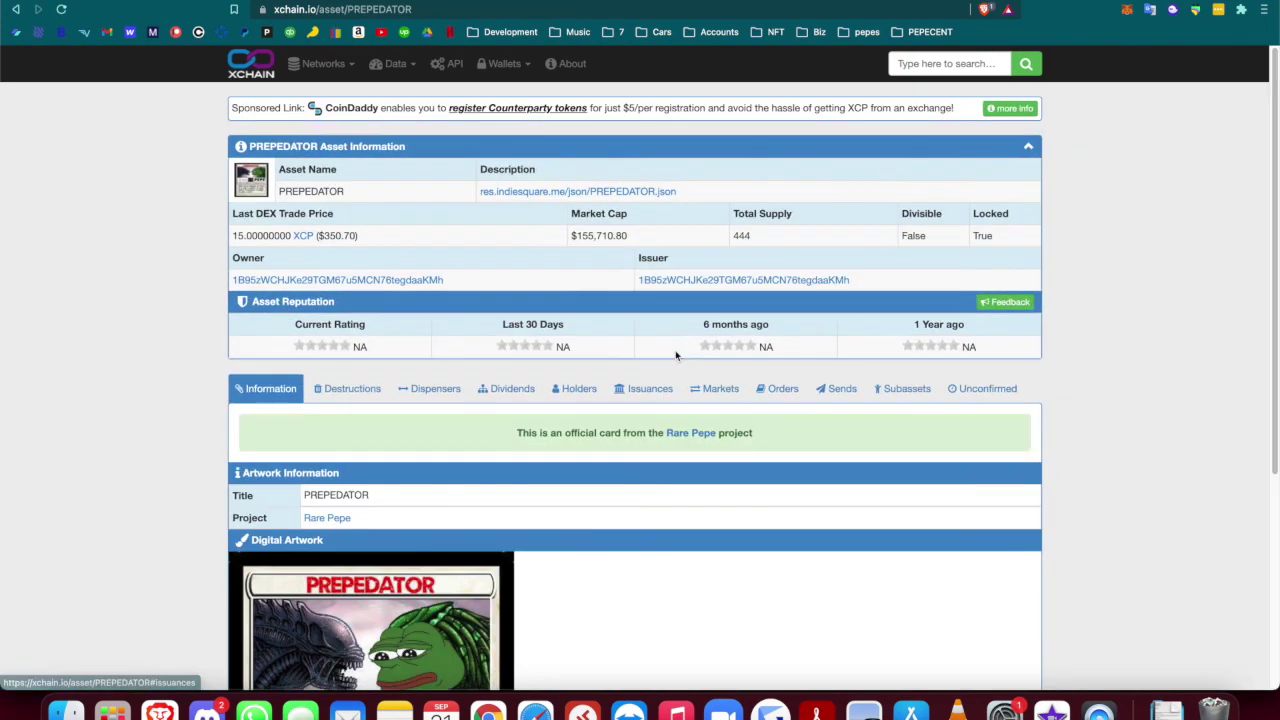
pyautogui.click(648, 390)
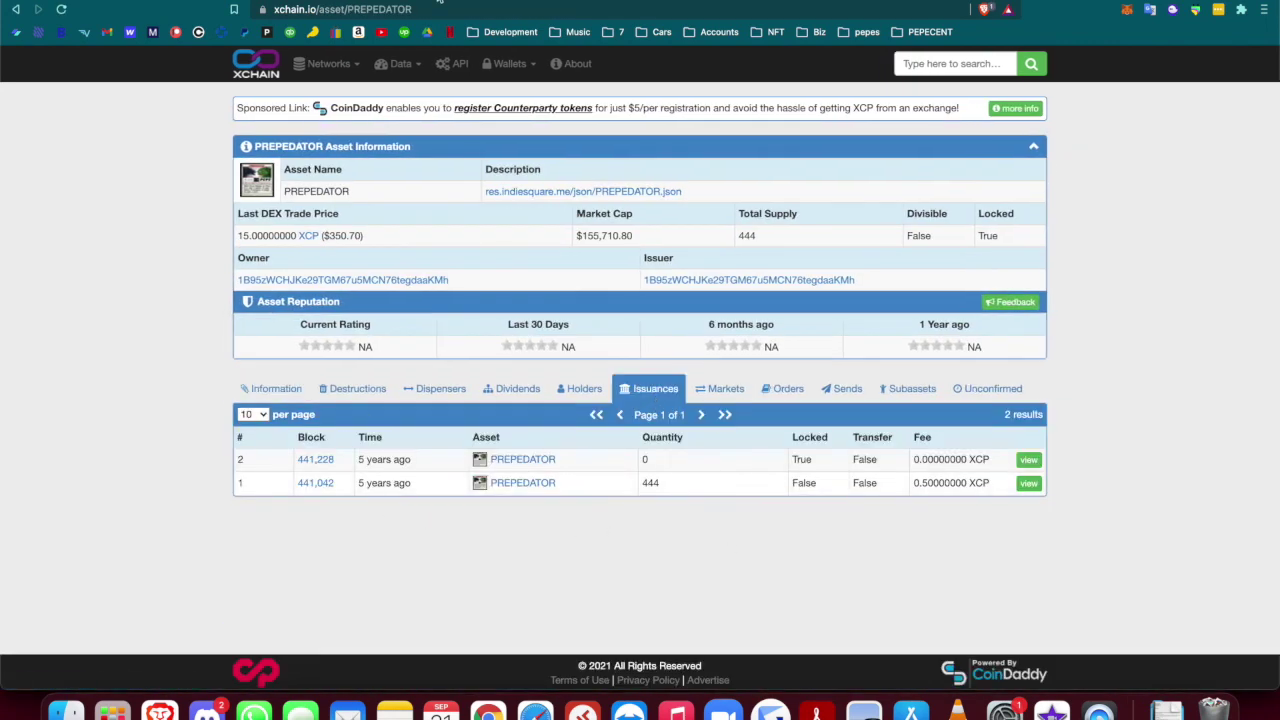
pyautogui.press('super+w')
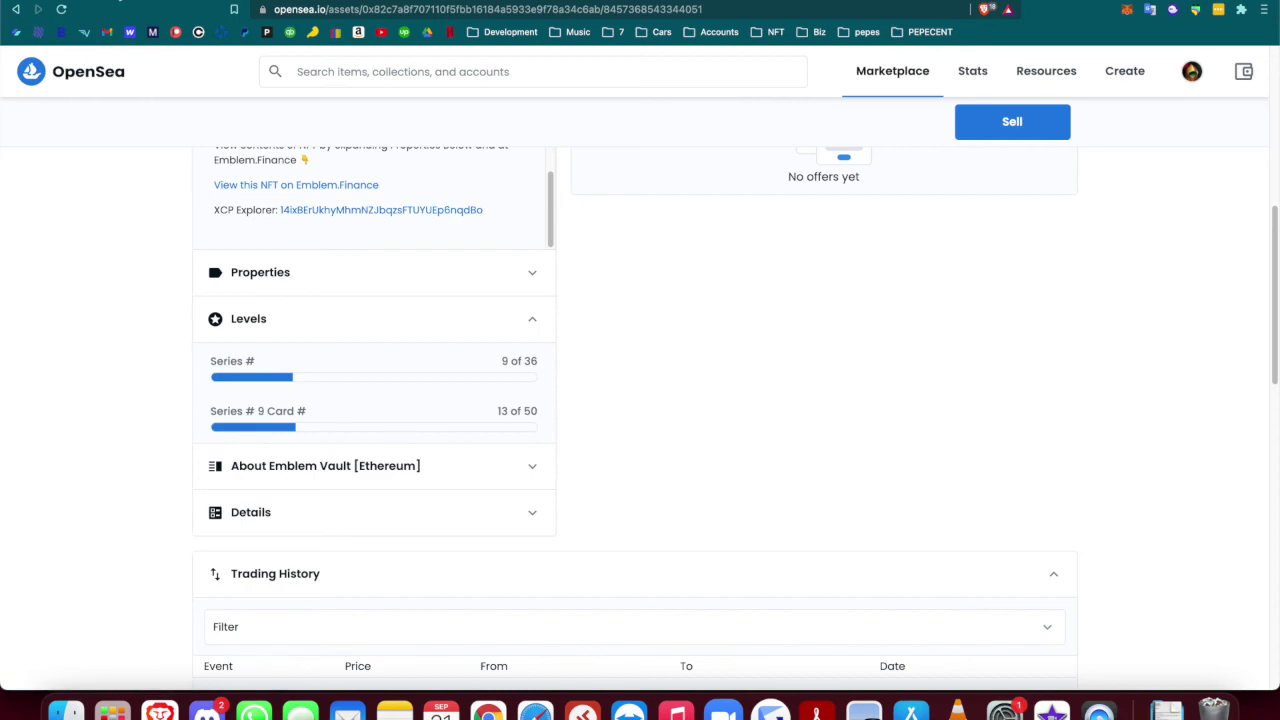
pyautogui.press('super+w')
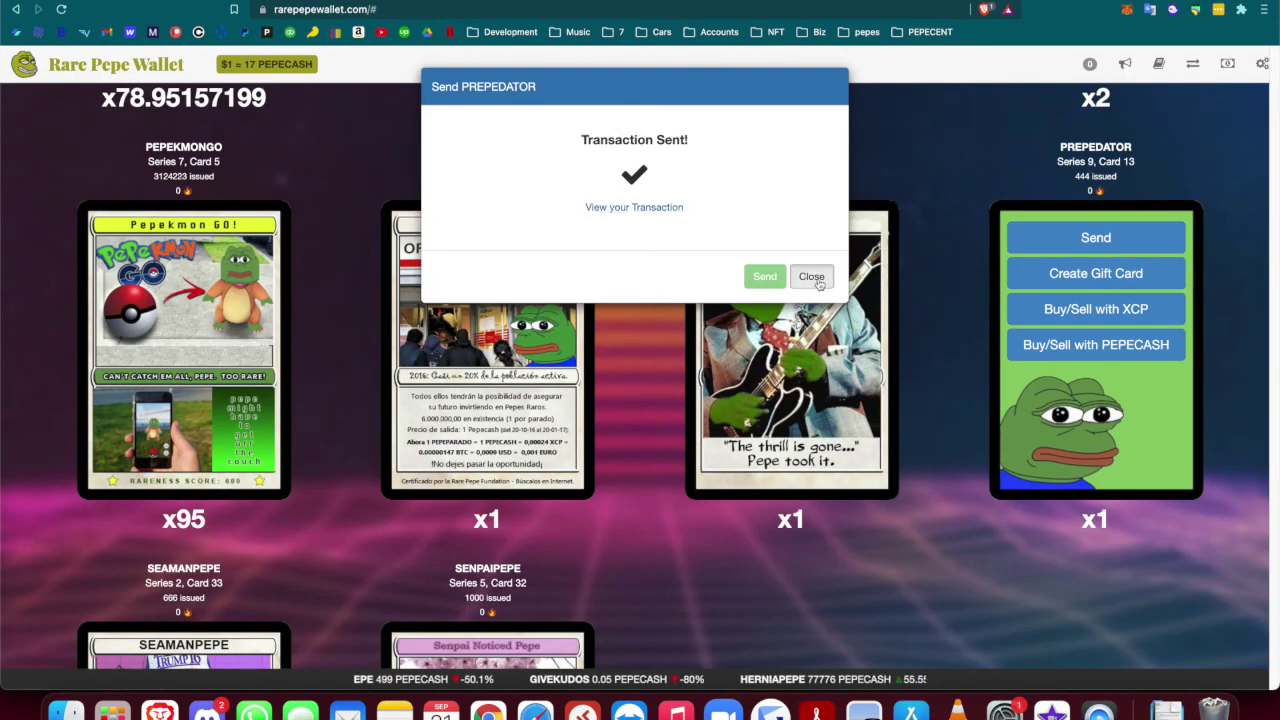
# Dismiss the Transaction Sent dialog, reload, and confirm PREPEDATOR is gone from My Rare Pepes
pyautogui.click(812, 277)
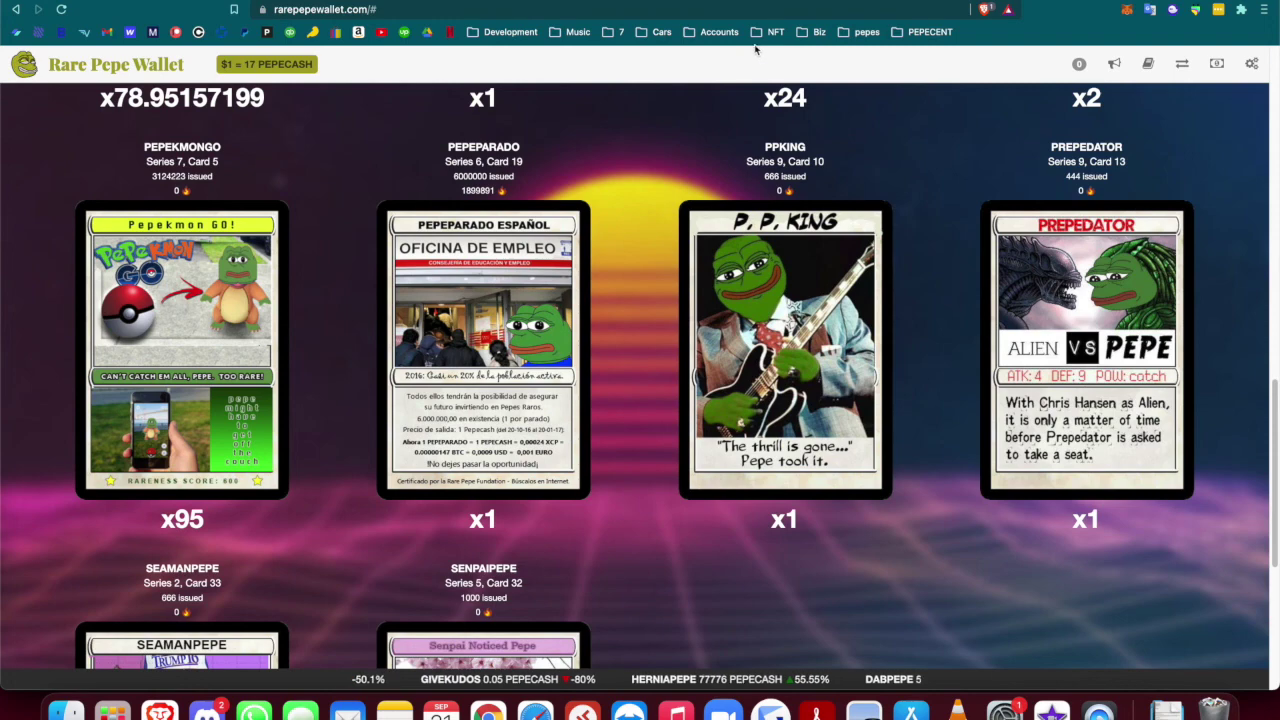
pyautogui.press('super+r')
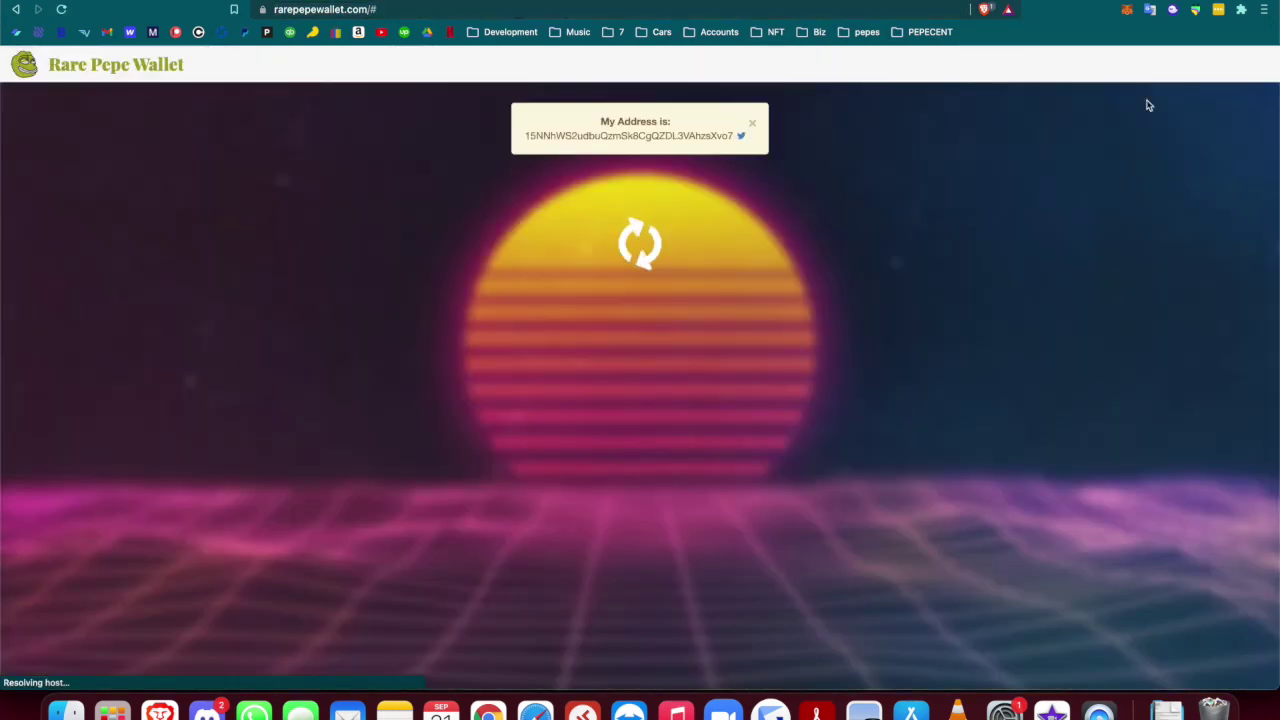
pyautogui.click(1148, 63)
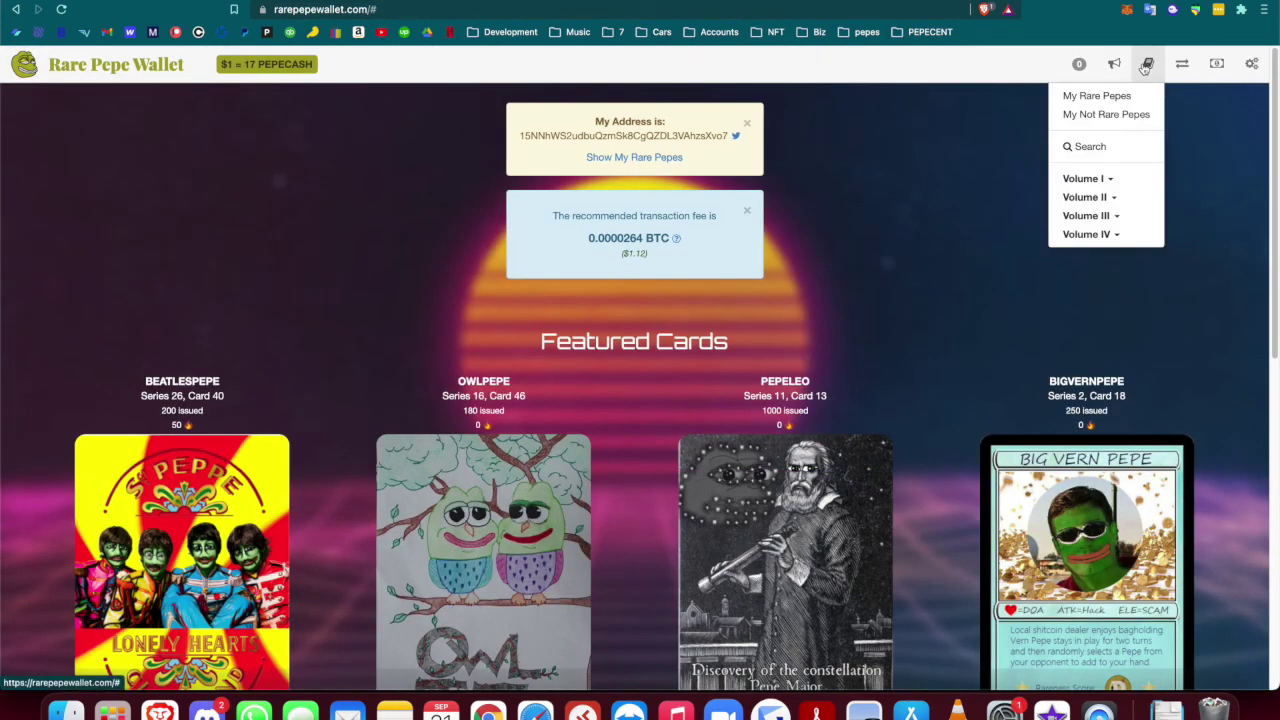
pyautogui.click(1097, 98)
pyautogui.scroll(-10, 735, 490)
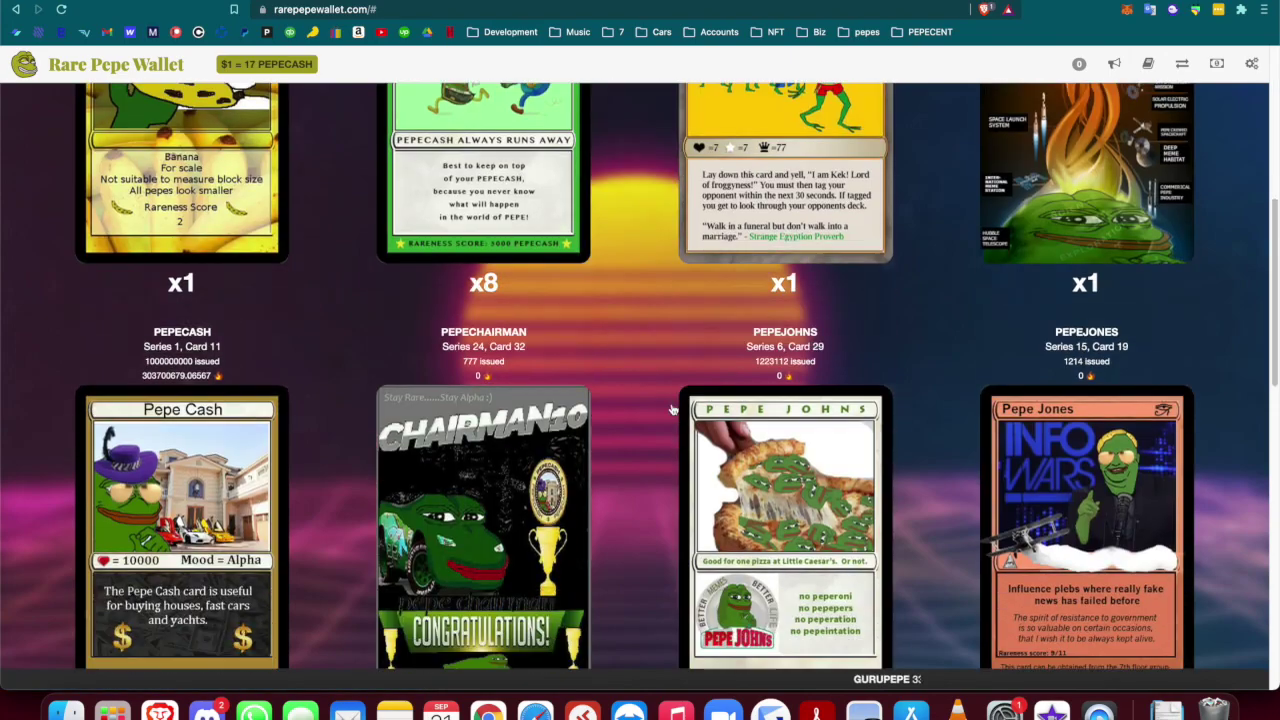
pyautogui.scroll(-6, 735, 490)
pyautogui.scroll(-4, 735, 490)
pyautogui.scroll(5, 735, 490)
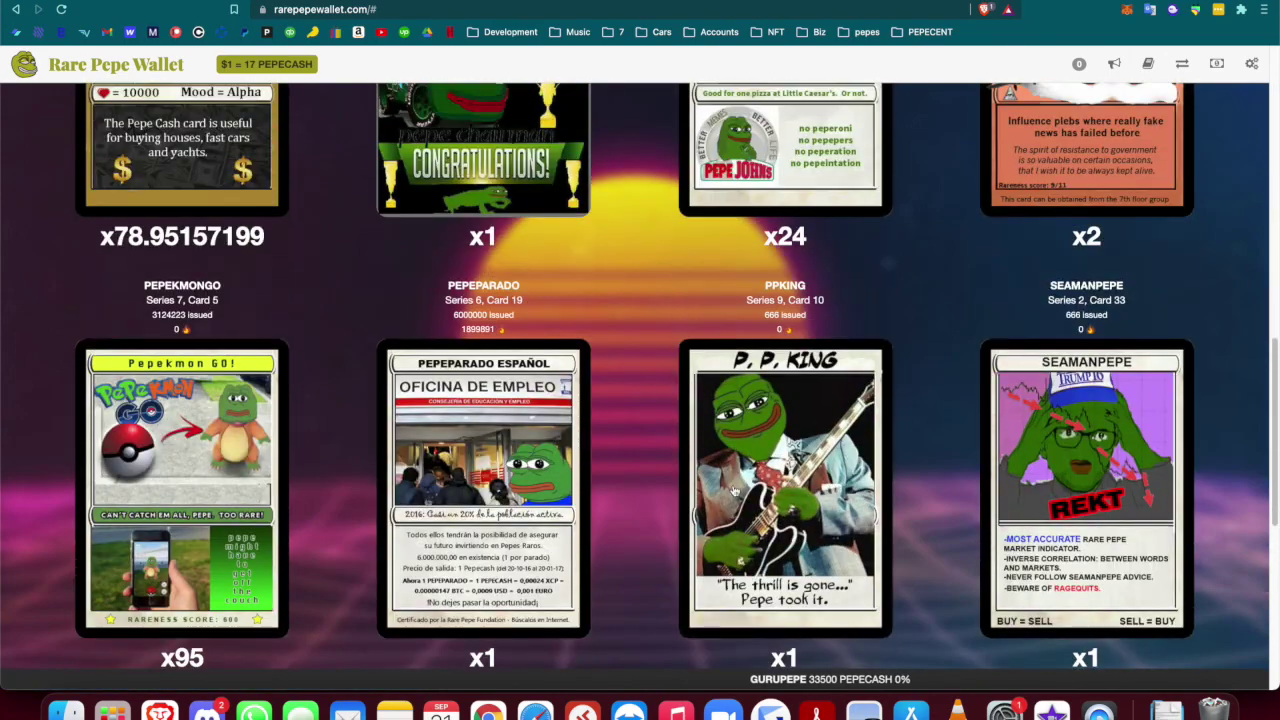